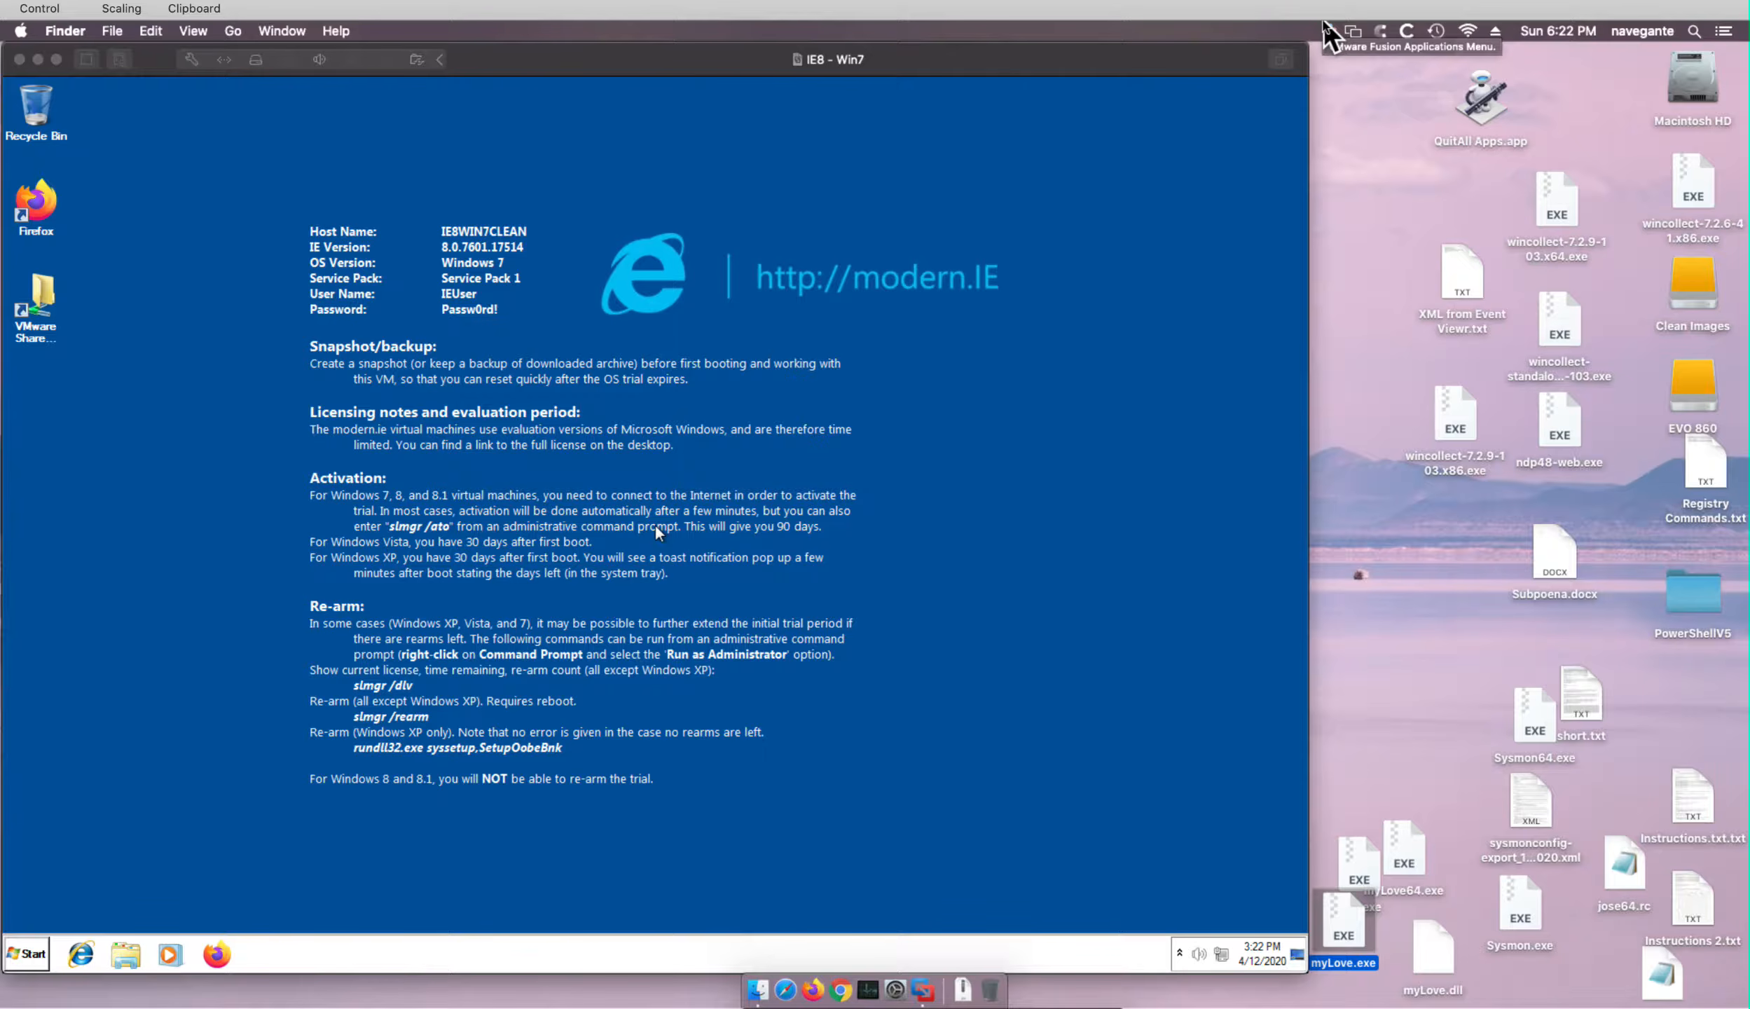
- Copy the Sysmon configuration XML file from the Mac desktop to the Windows 7 virtual machine's desktop
{"action": "left_click_drag", "start_coordinate": [1530, 806], "coordinate": [1135, 448]}
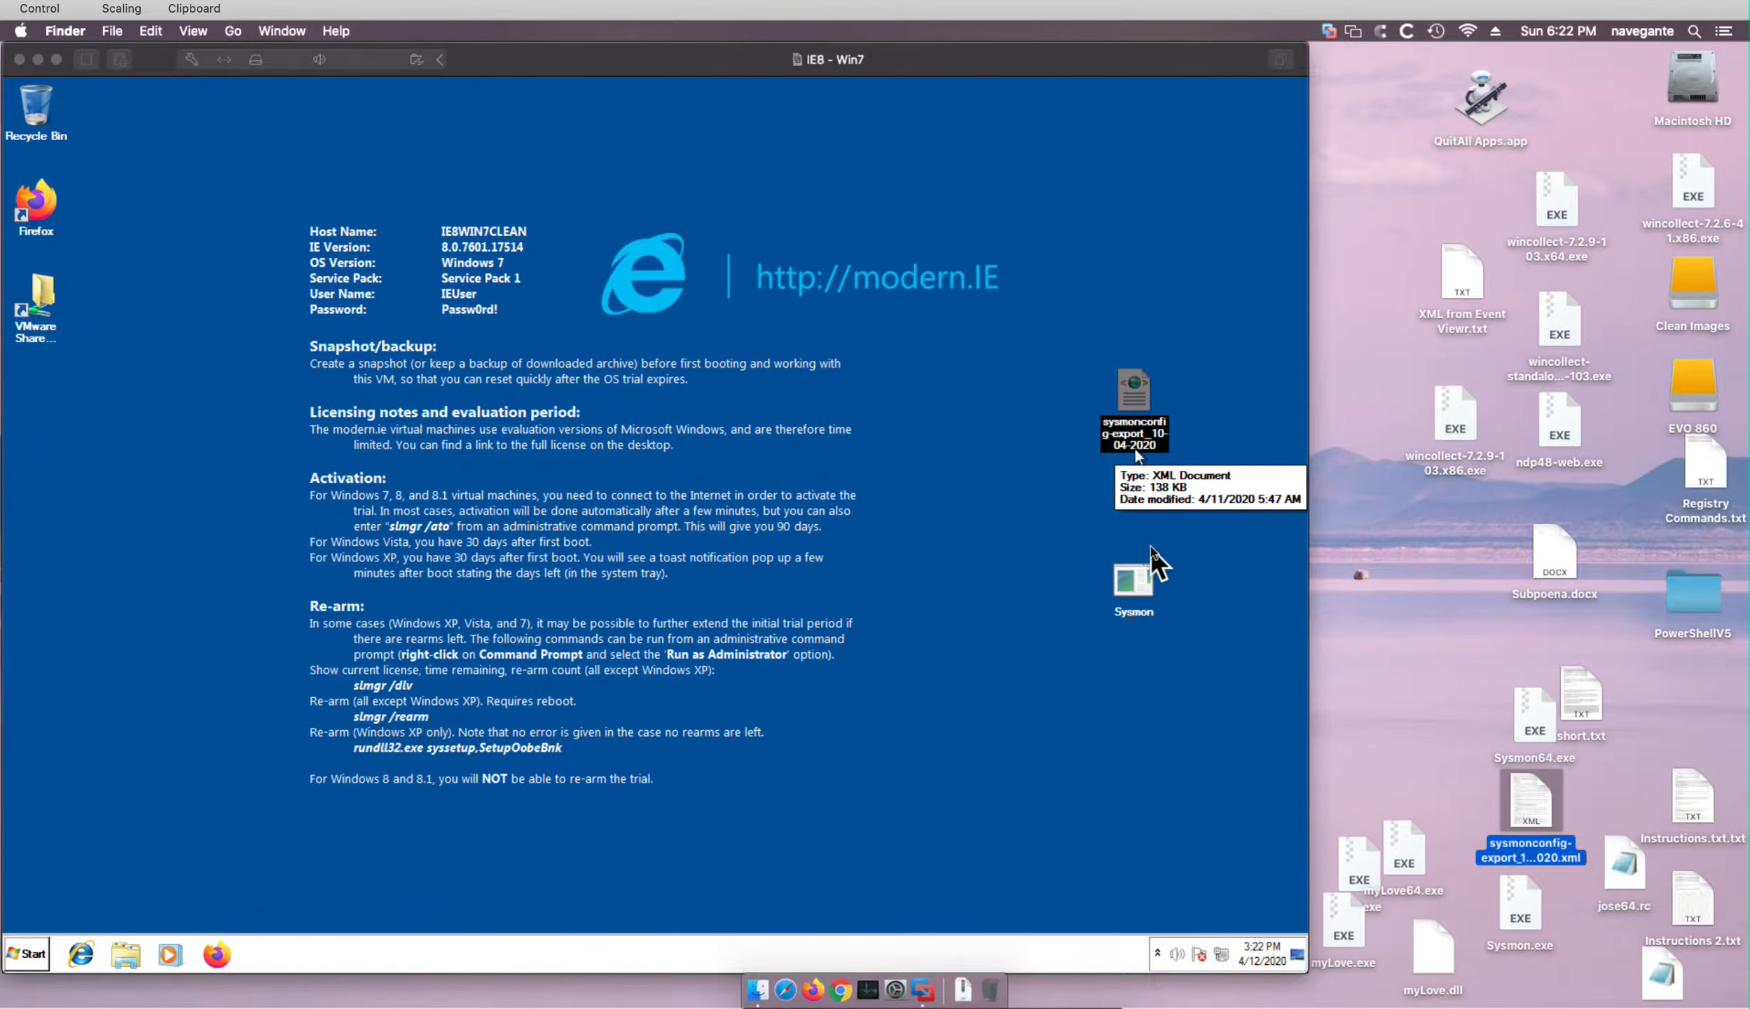
{"action": "left_click", "coordinate": [1142, 405]}
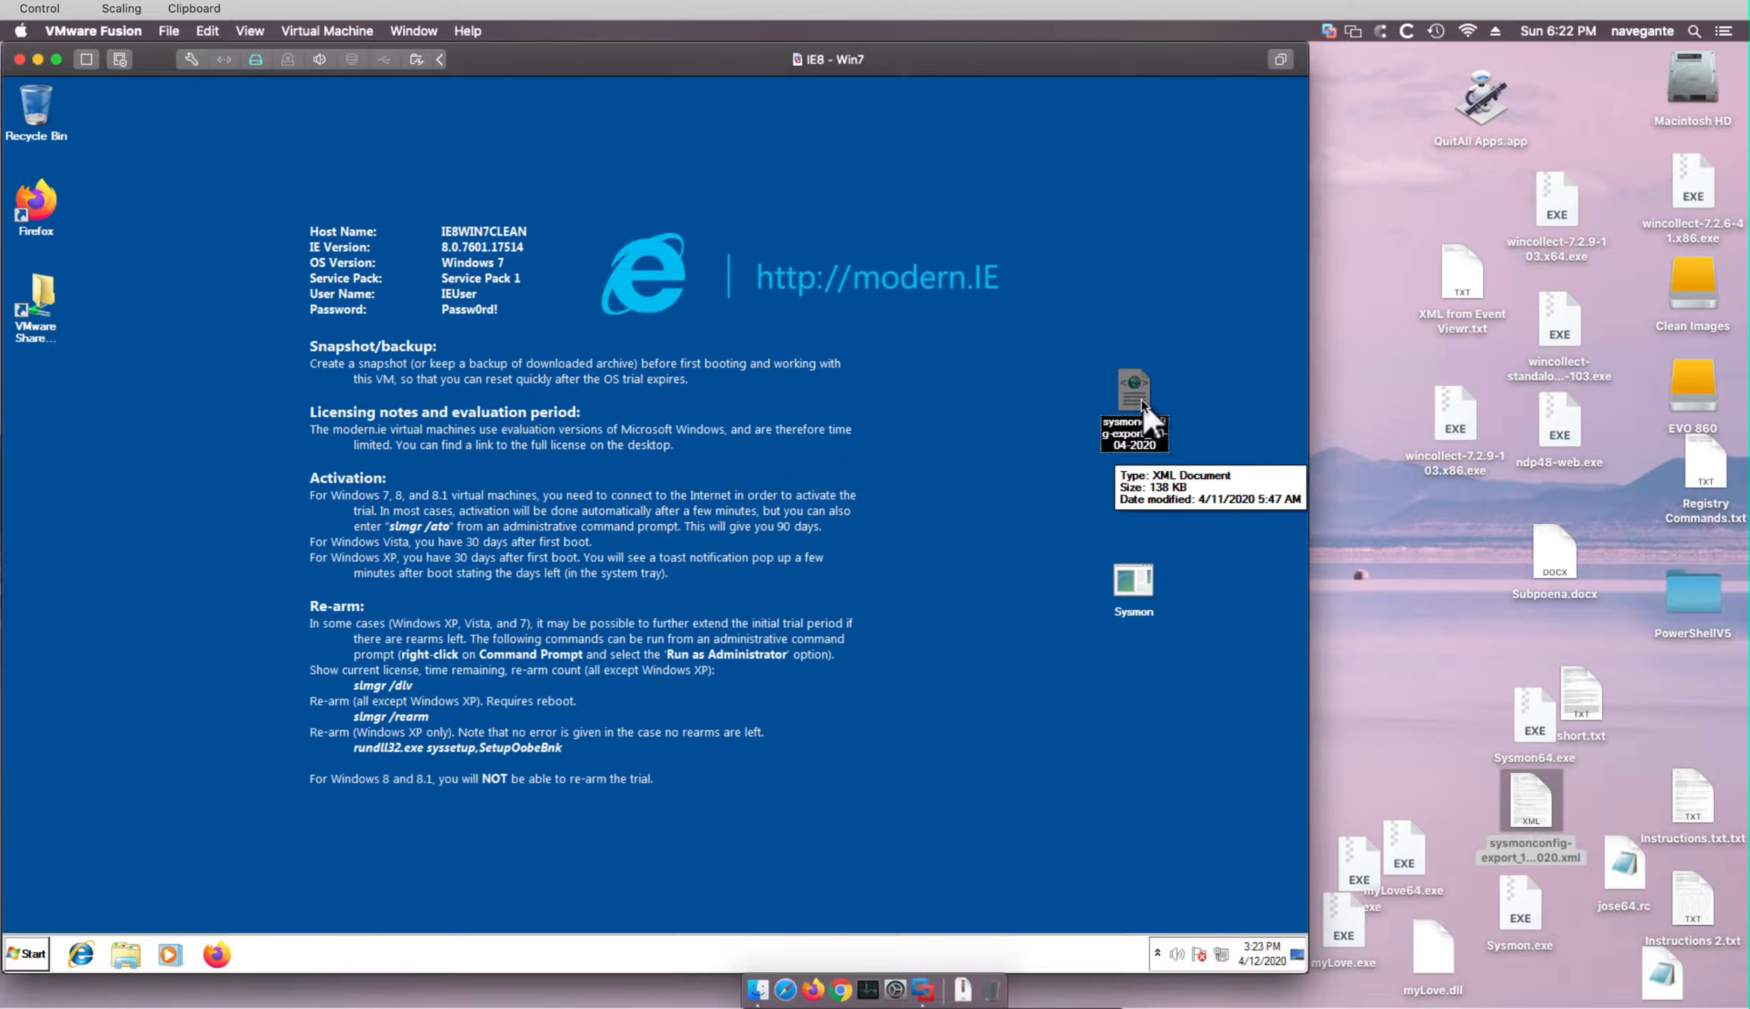
- From an elevated Command Prompt in c:\Users\IEUser\Desktop, run Sysmon.exe -i sysmonconfig-export_10-04-2020.xml and accept the license agreement
{"action": "left_click", "coordinate": [21, 957]}
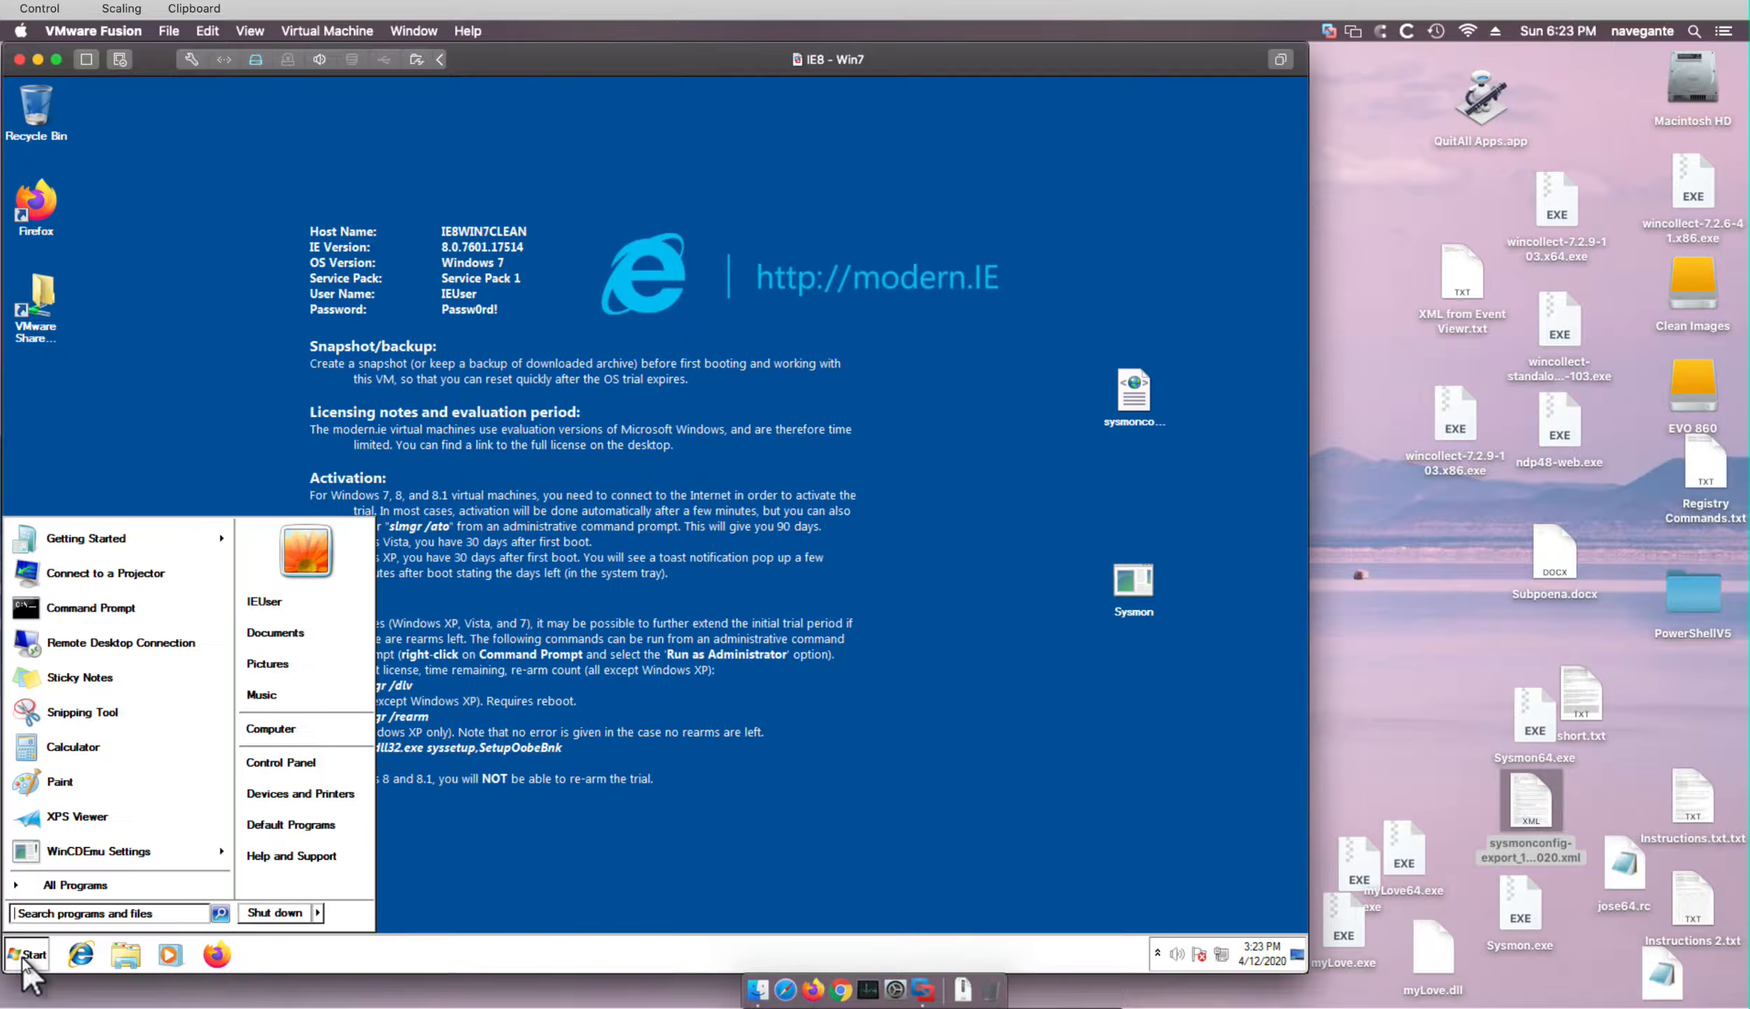
{"action": "right_click", "coordinate": [96, 611]}
{"action": "left_click", "coordinate": [126, 641]}
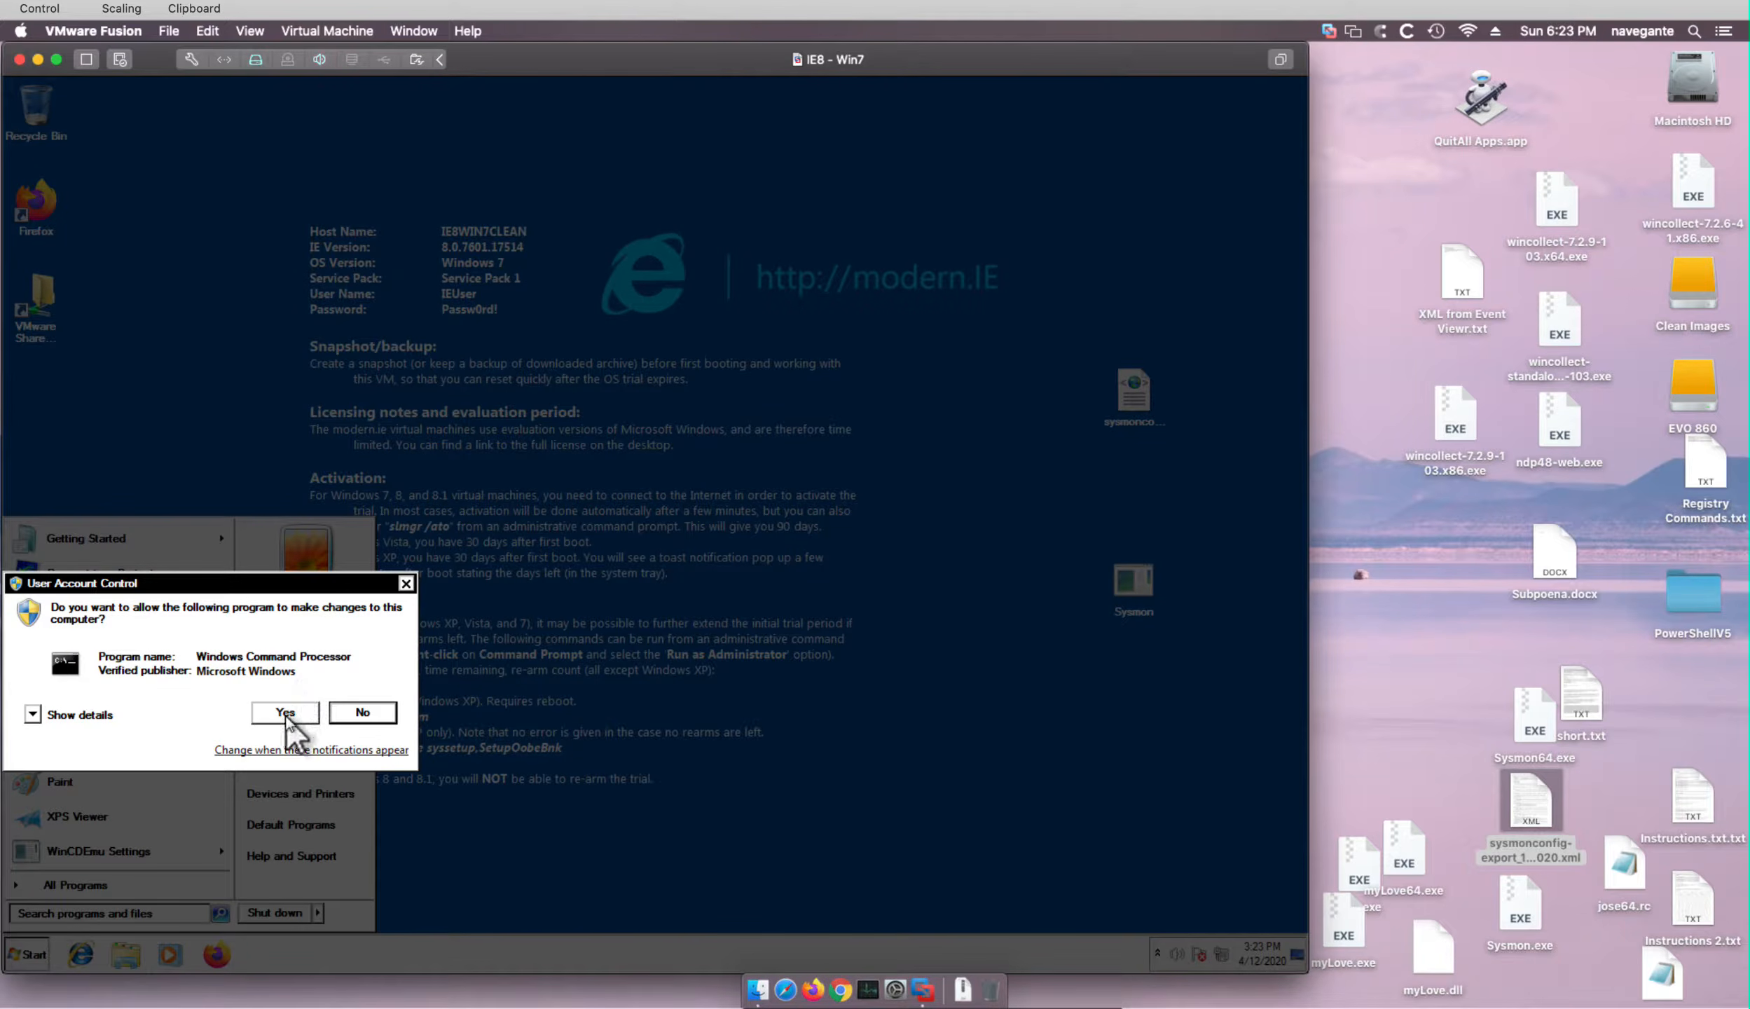
{"action": "left_click", "coordinate": [285, 712]}
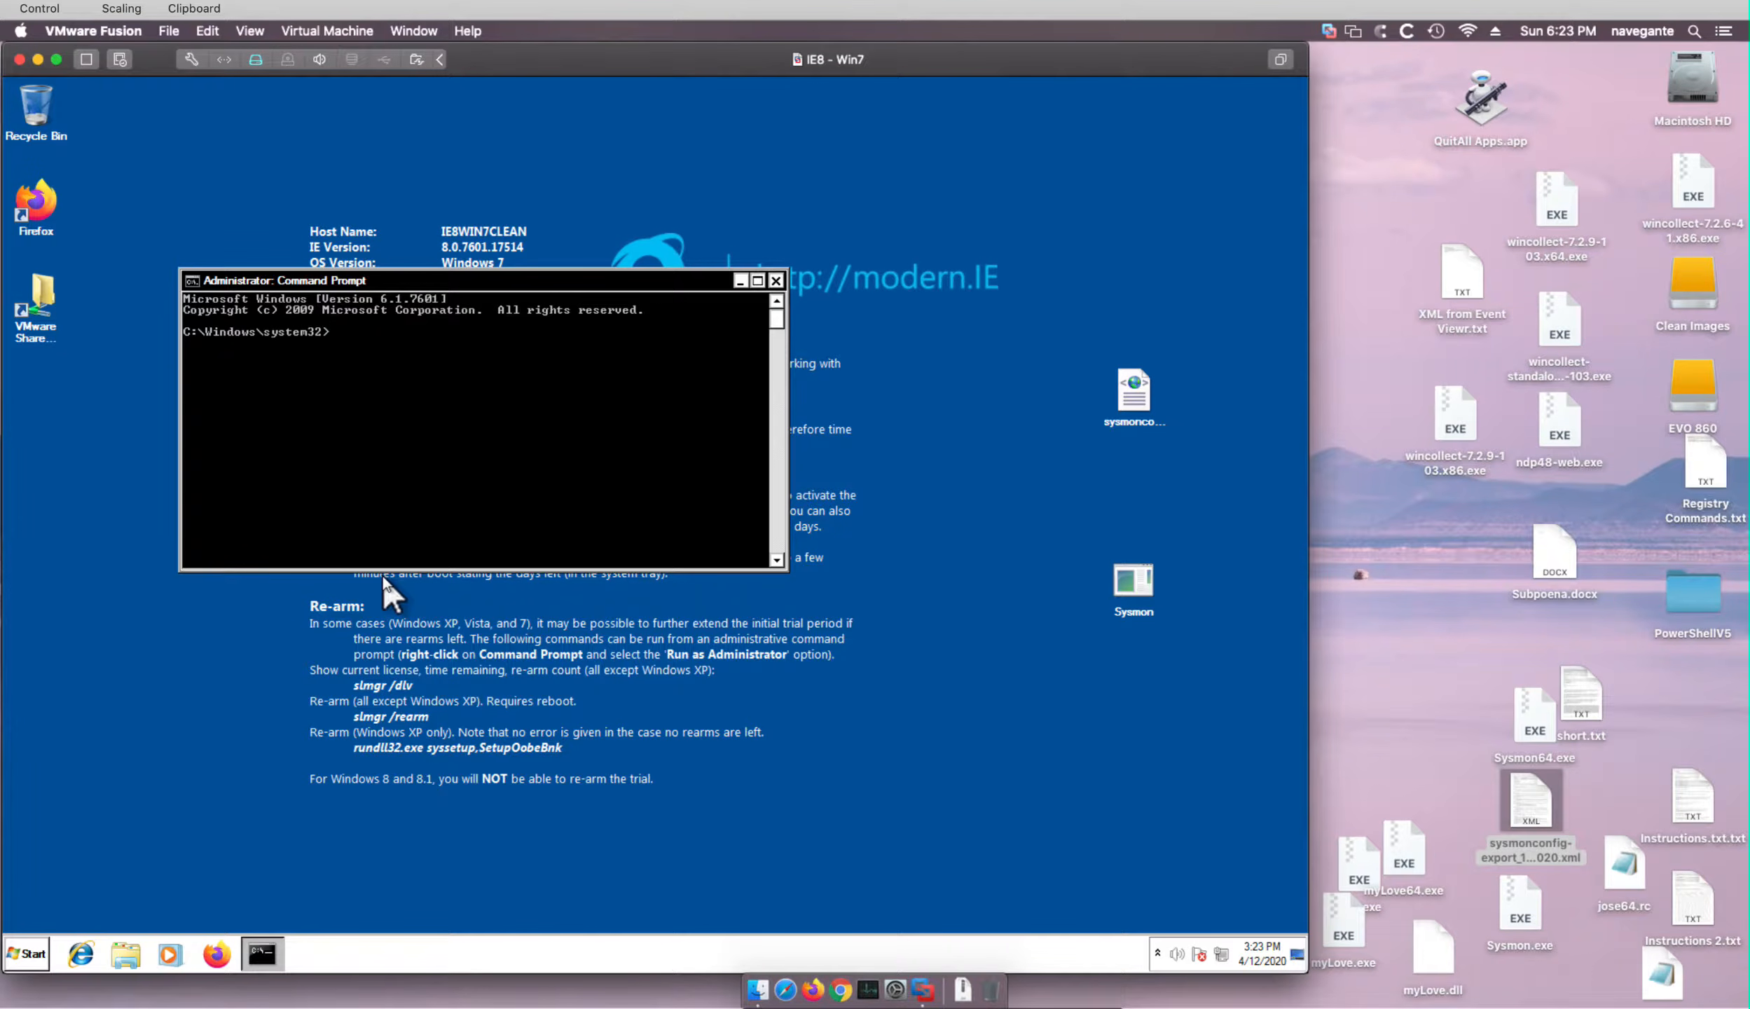
{"action": "left_click_drag", "start_coordinate": [450, 280], "coordinate": [447, 369]}
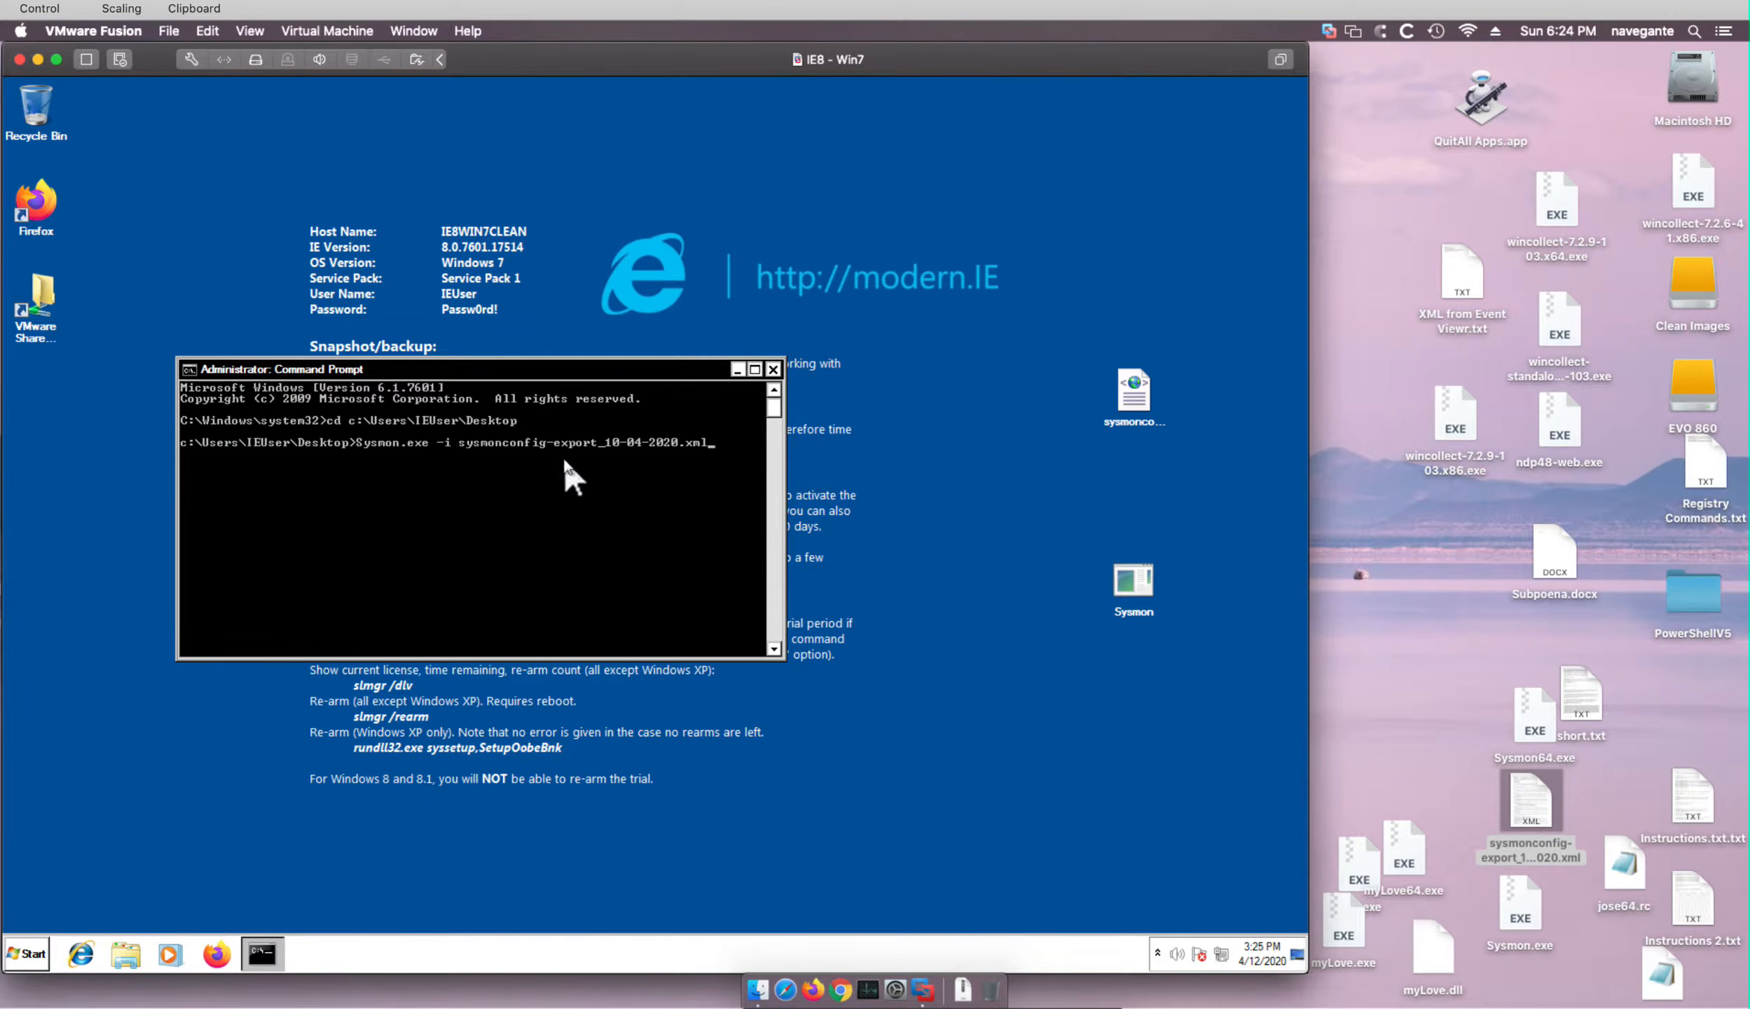
{"action": "key", "text": "Return"}
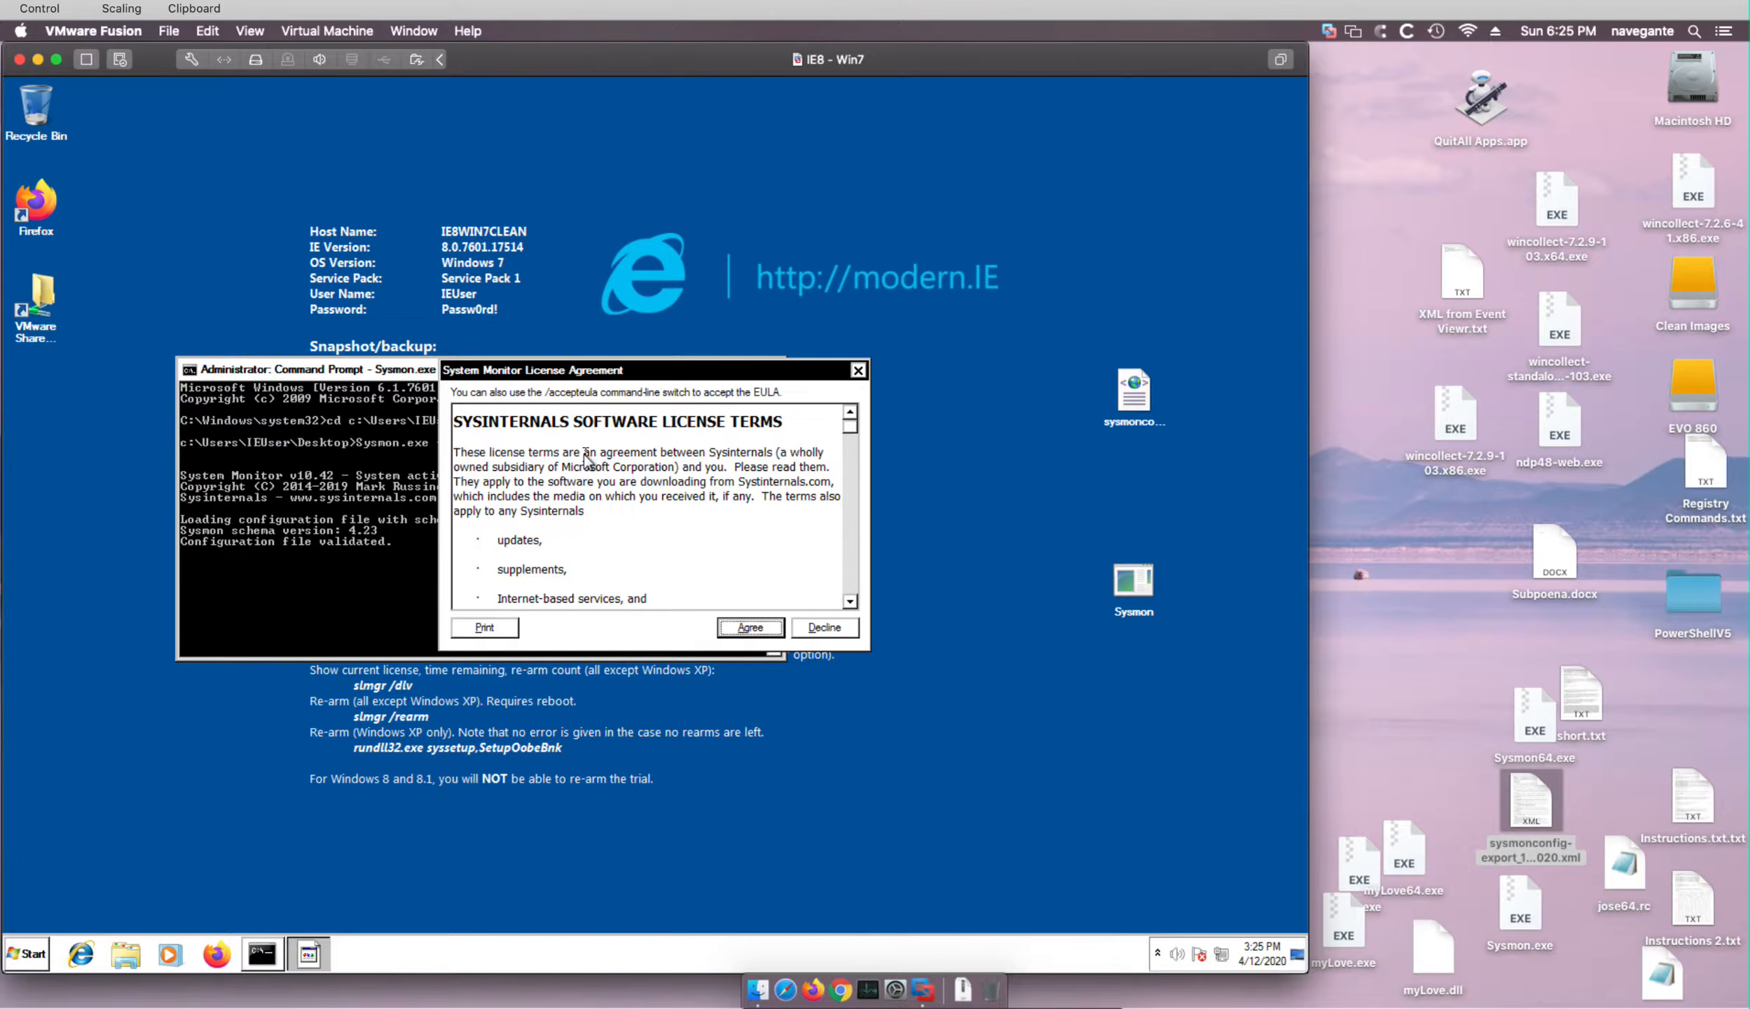
{"action": "left_click", "coordinate": [750, 627]}
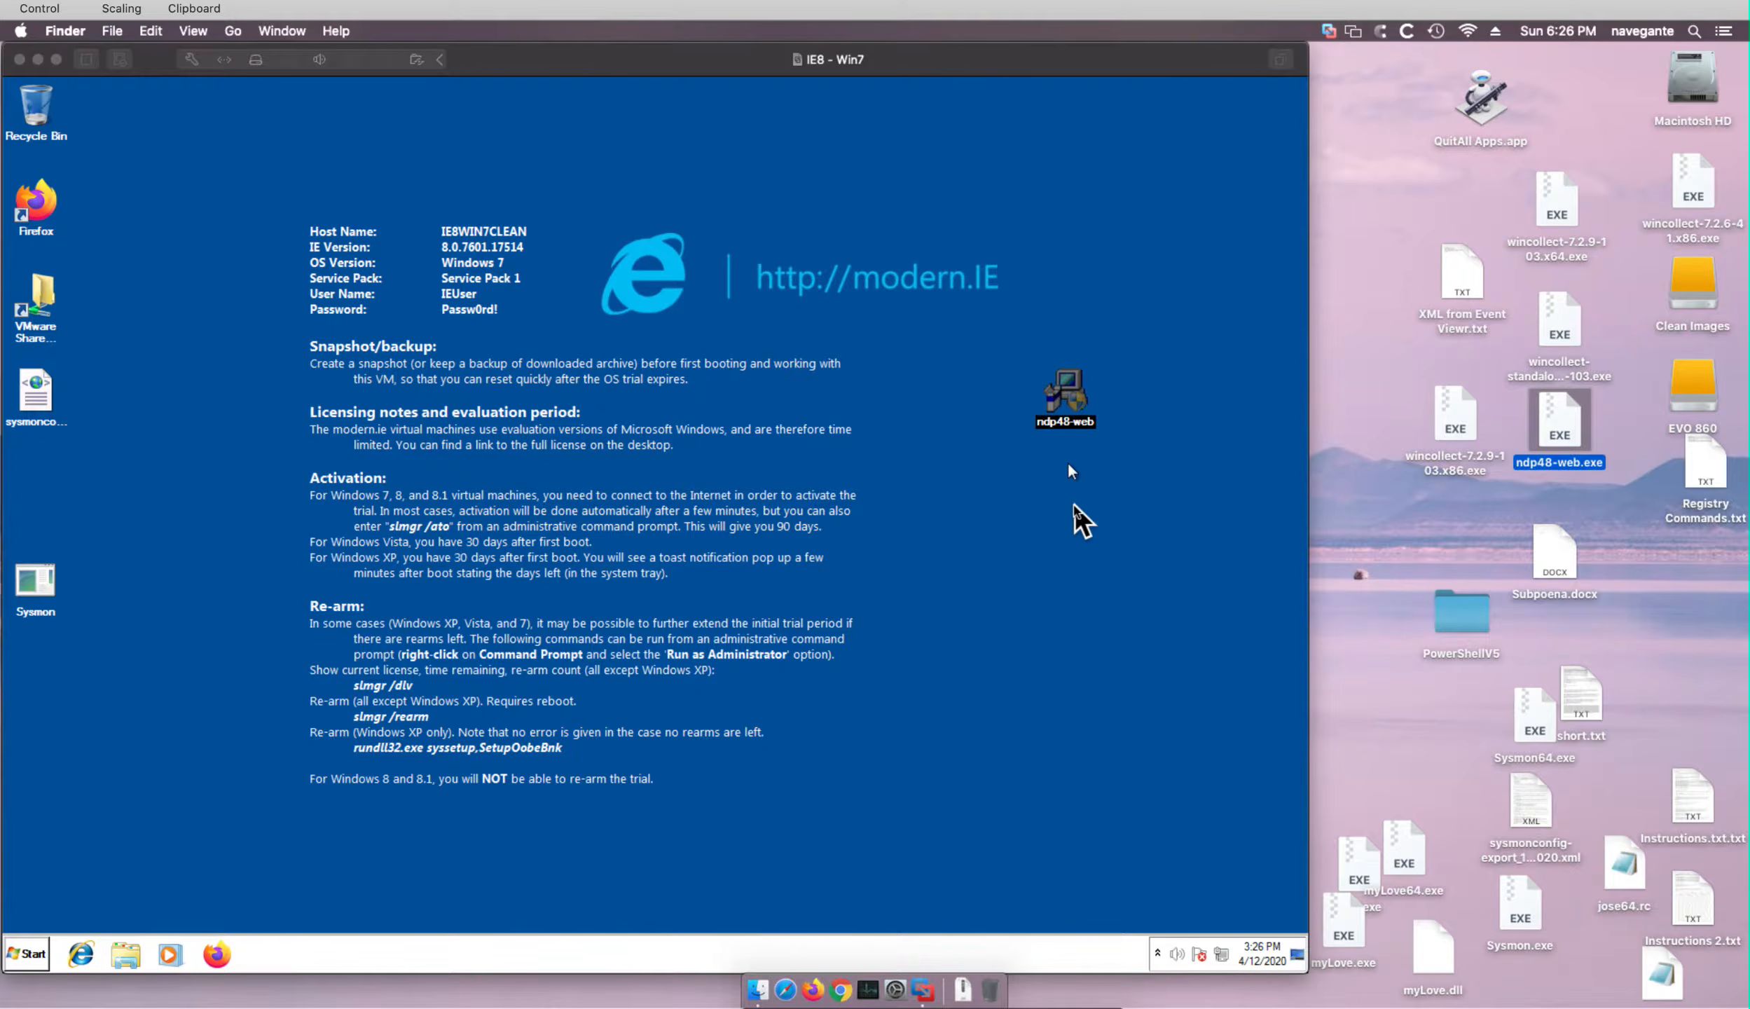
- Install .NET Framework 4.8 from the ndp48-web installer on the virtual machine's desktop, accepting the license terms
{"action": "left_click", "coordinate": [1079, 415]}
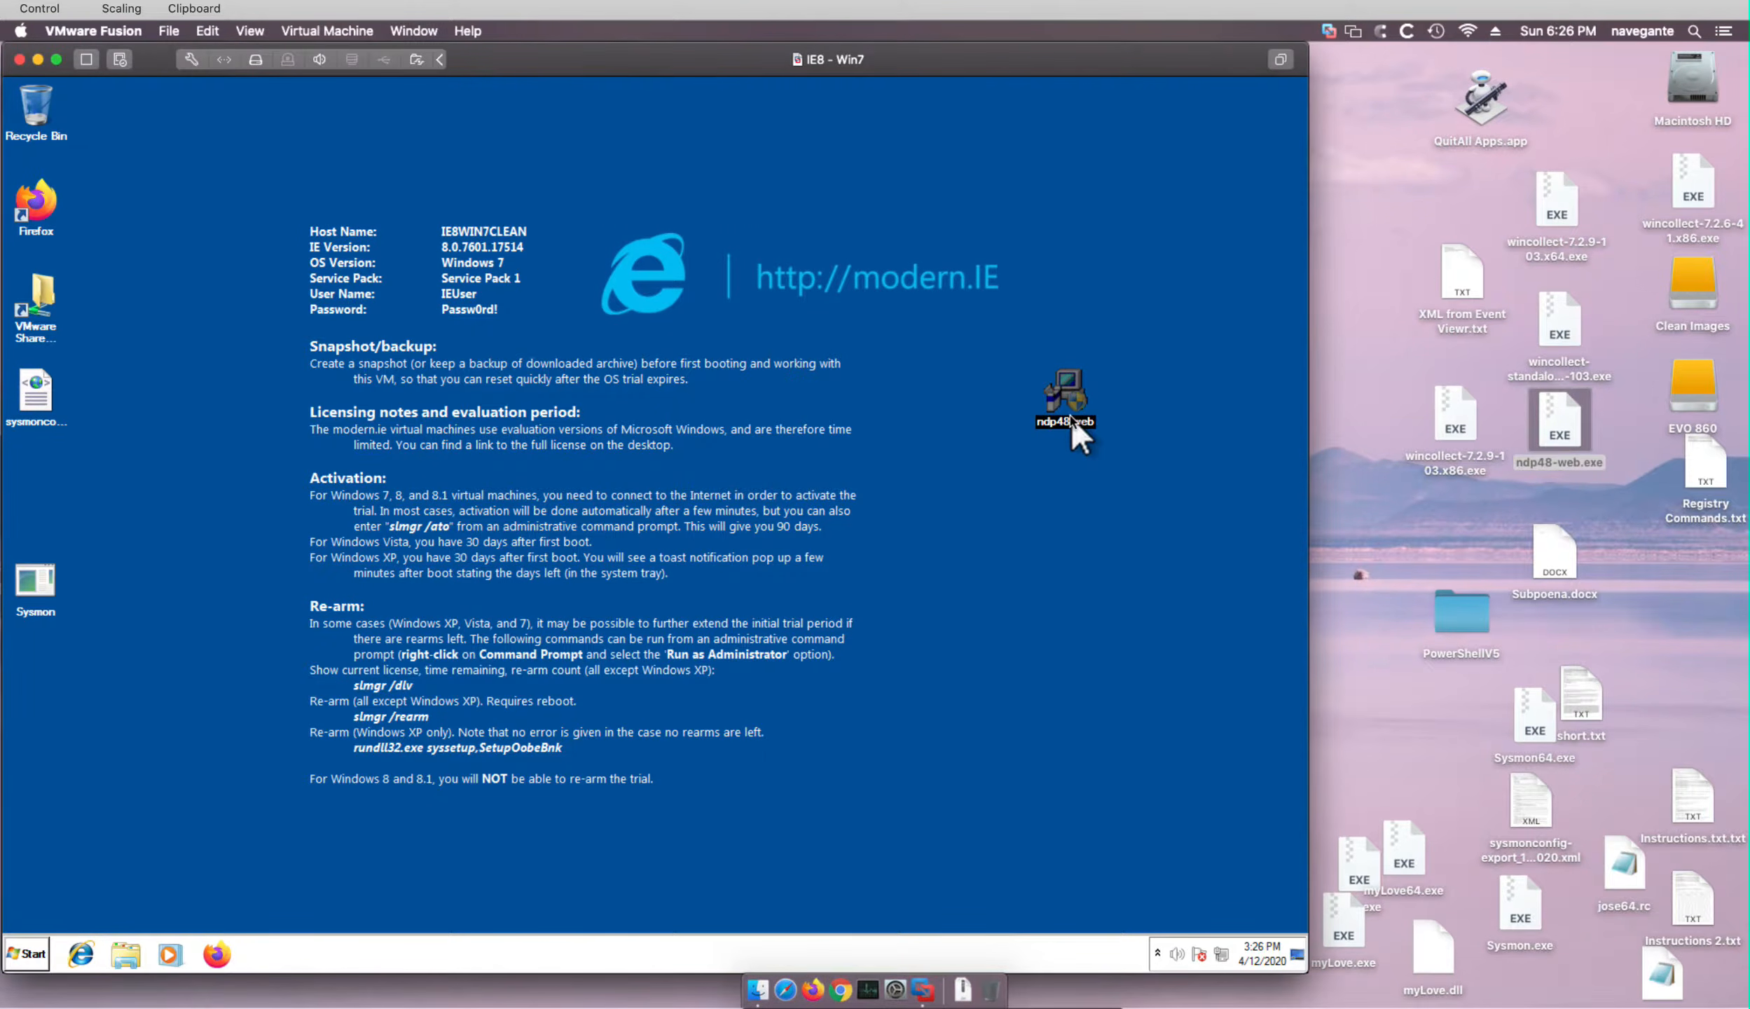
{"action": "double_click", "coordinate": [1068, 386]}
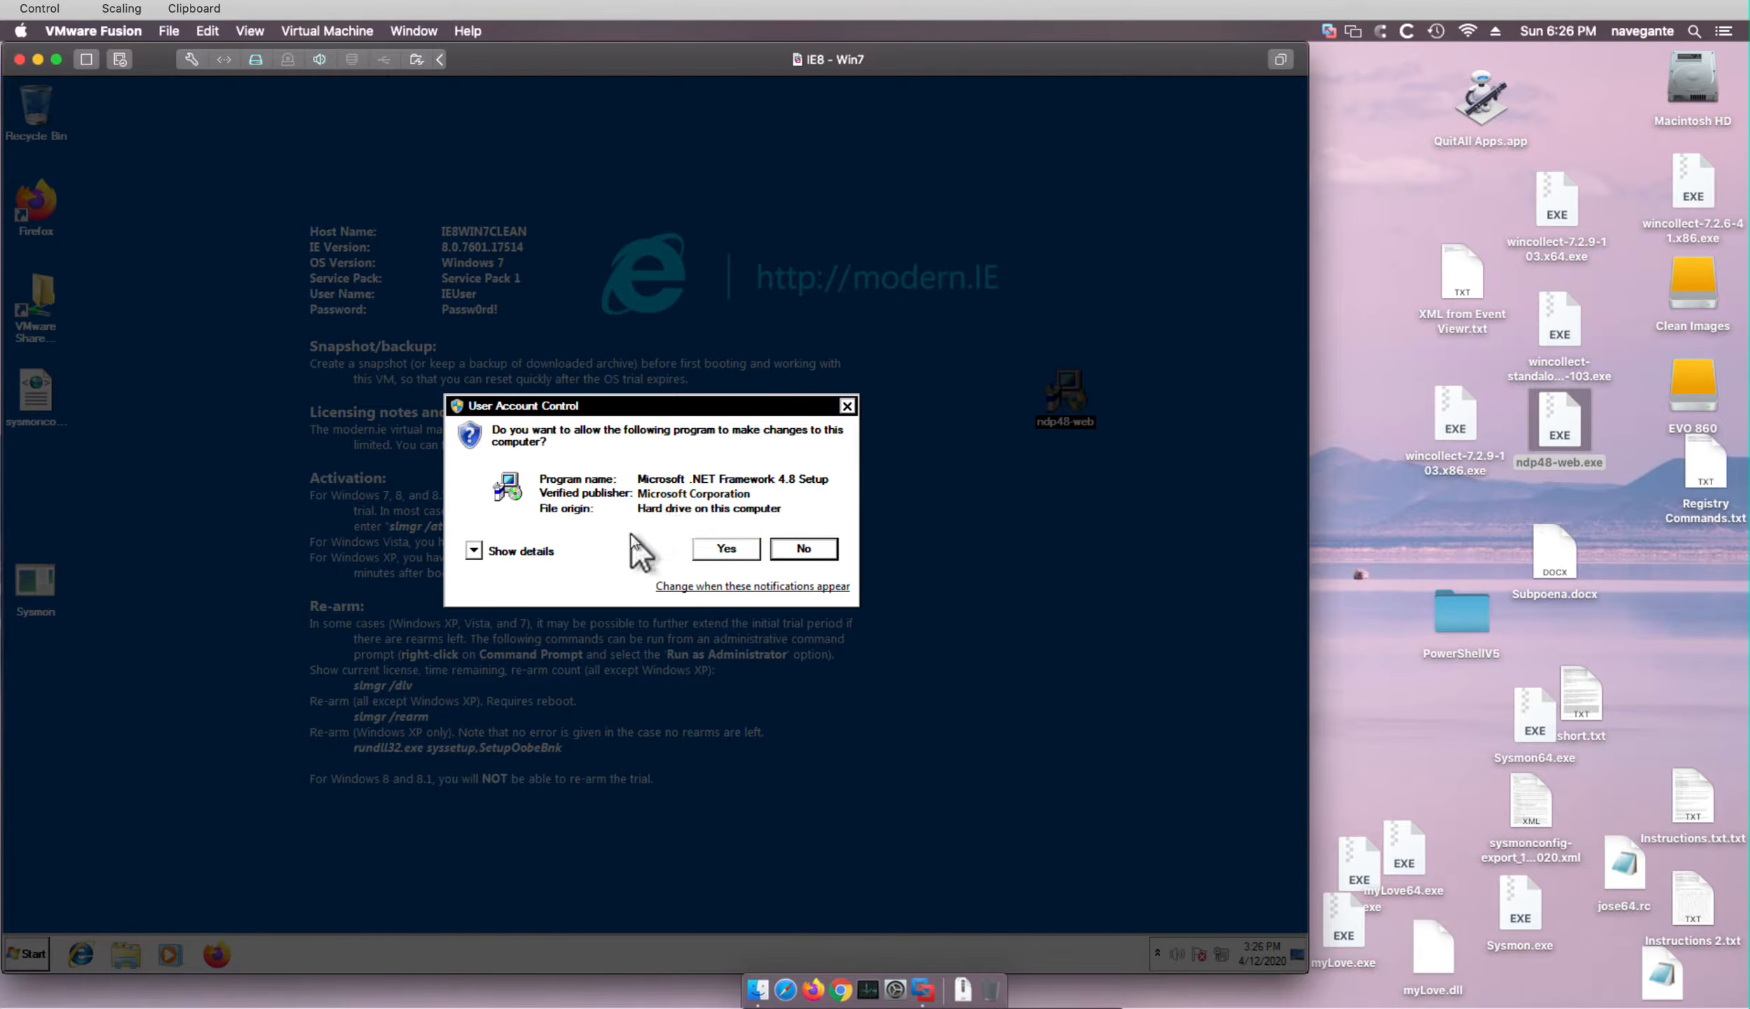
{"action": "left_click", "coordinate": [725, 549]}
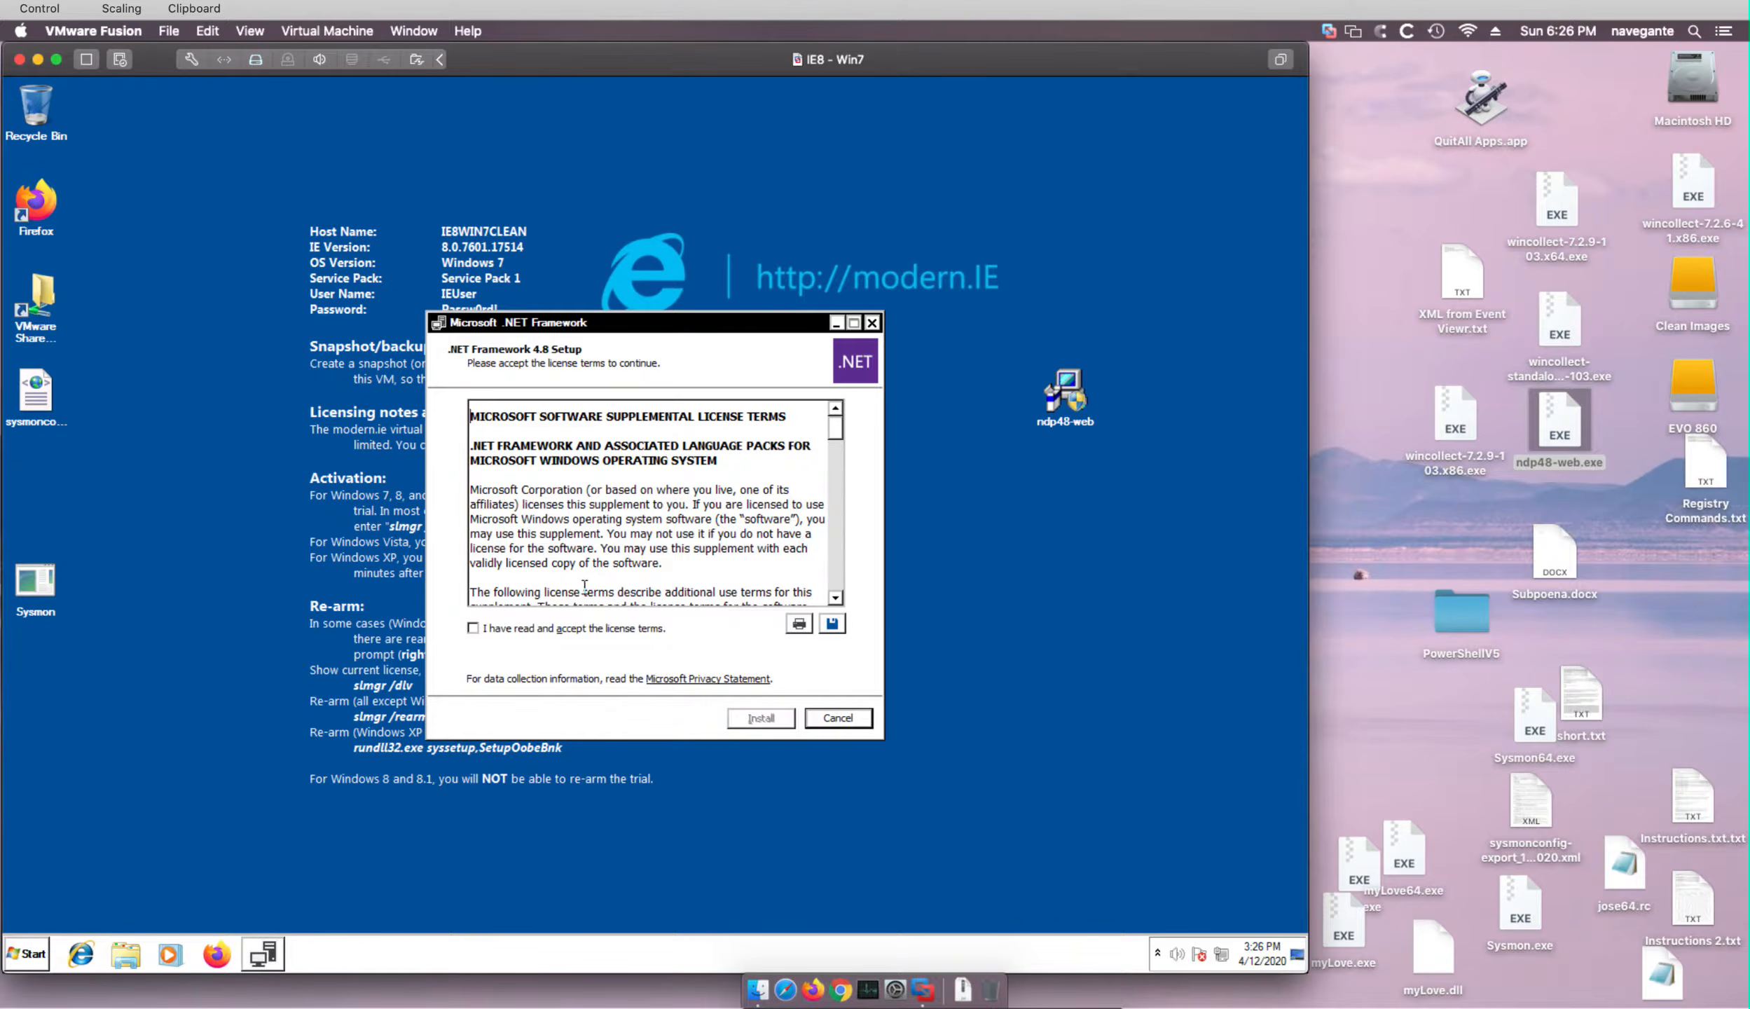
{"action": "left_click", "coordinate": [552, 627]}
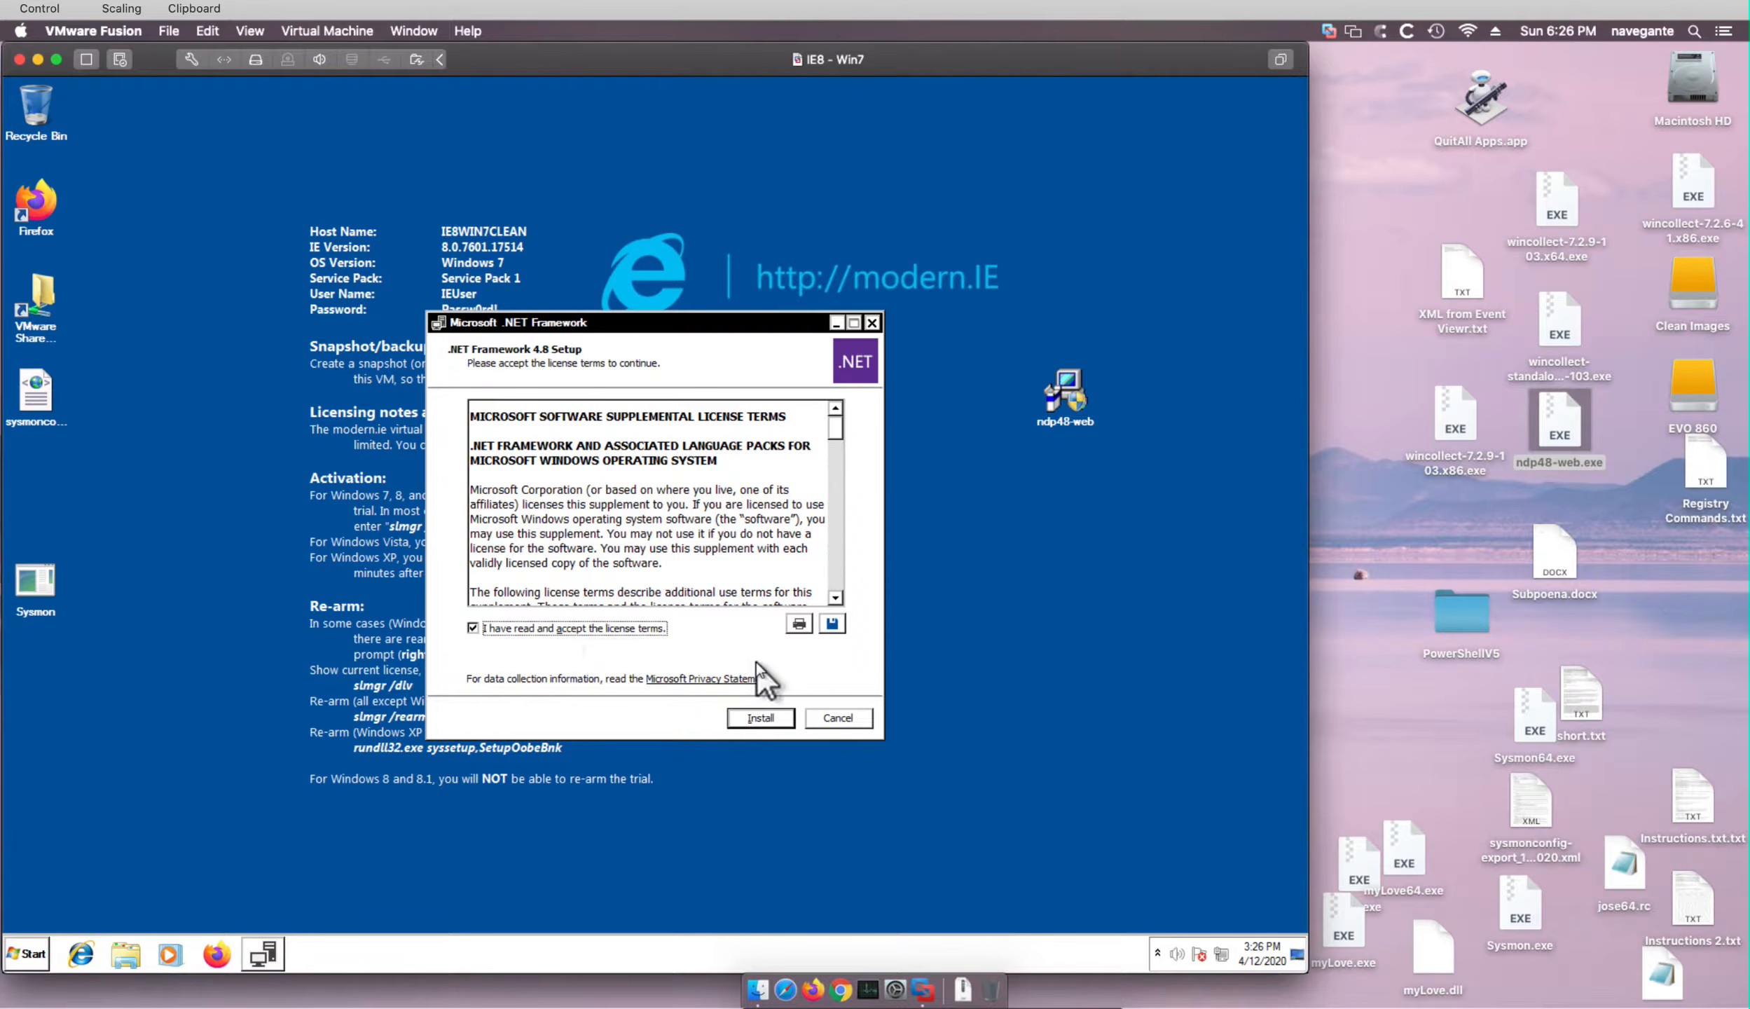
{"action": "left_click", "coordinate": [760, 720]}
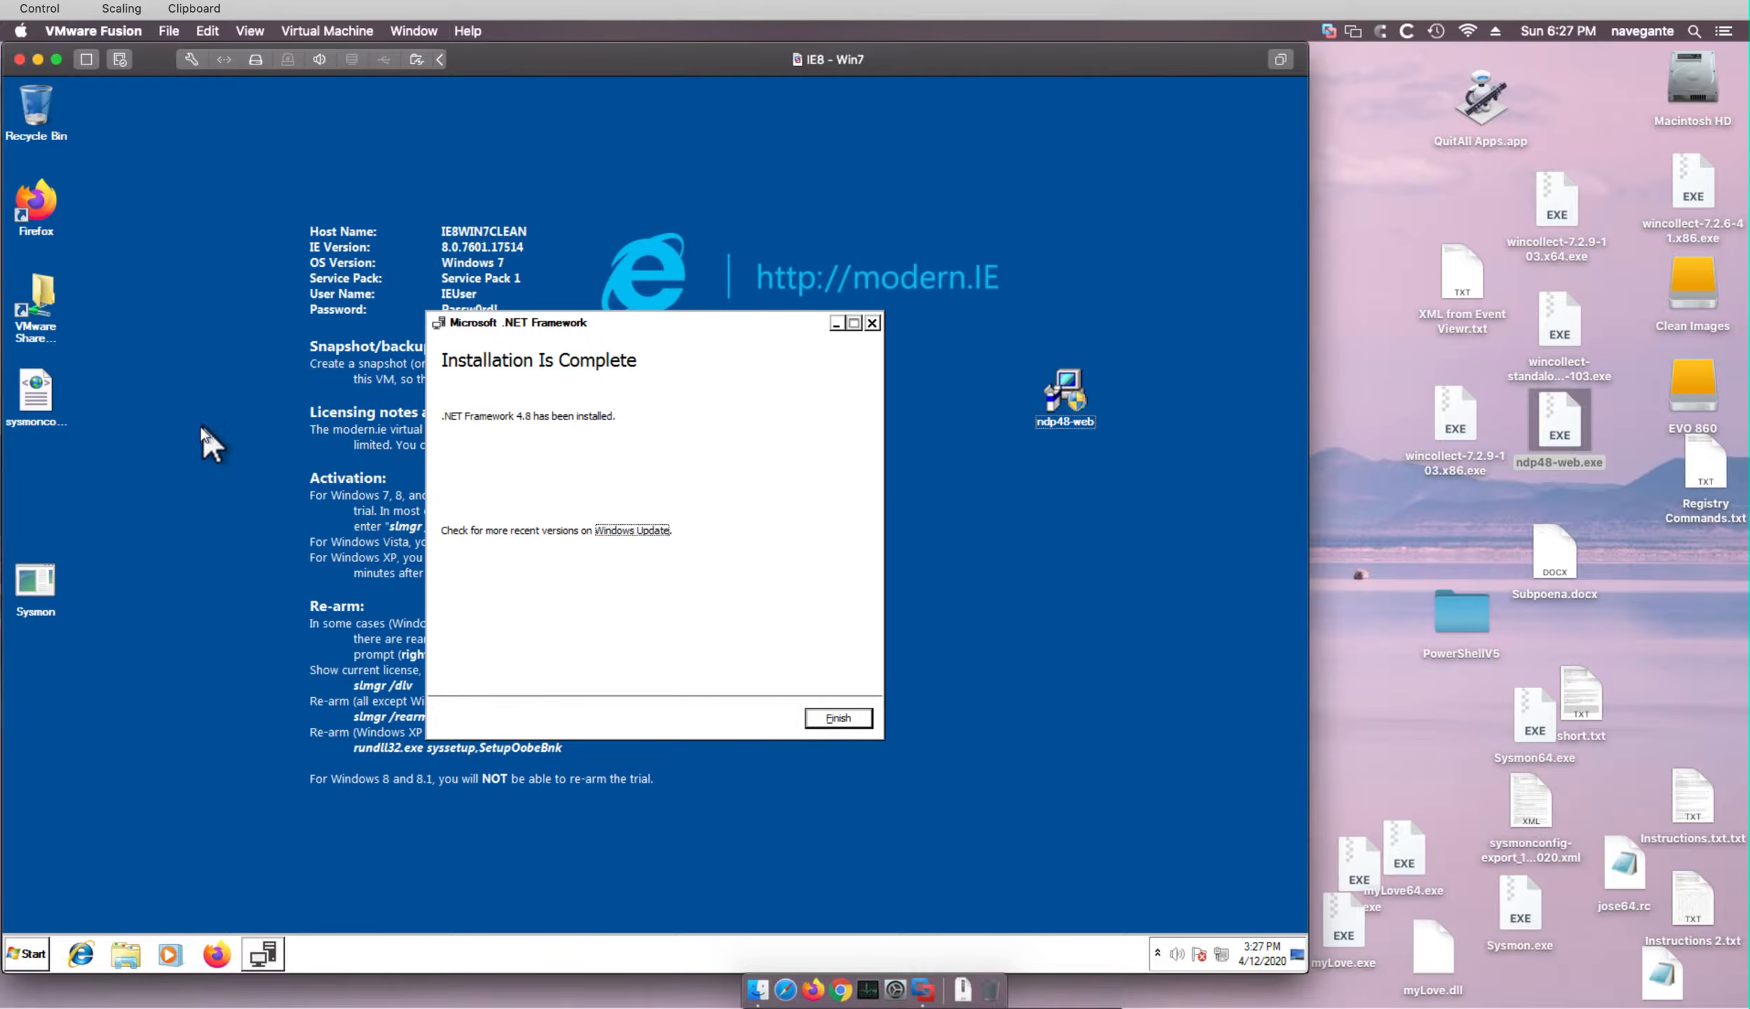
{"action": "left_click", "coordinate": [841, 717]}
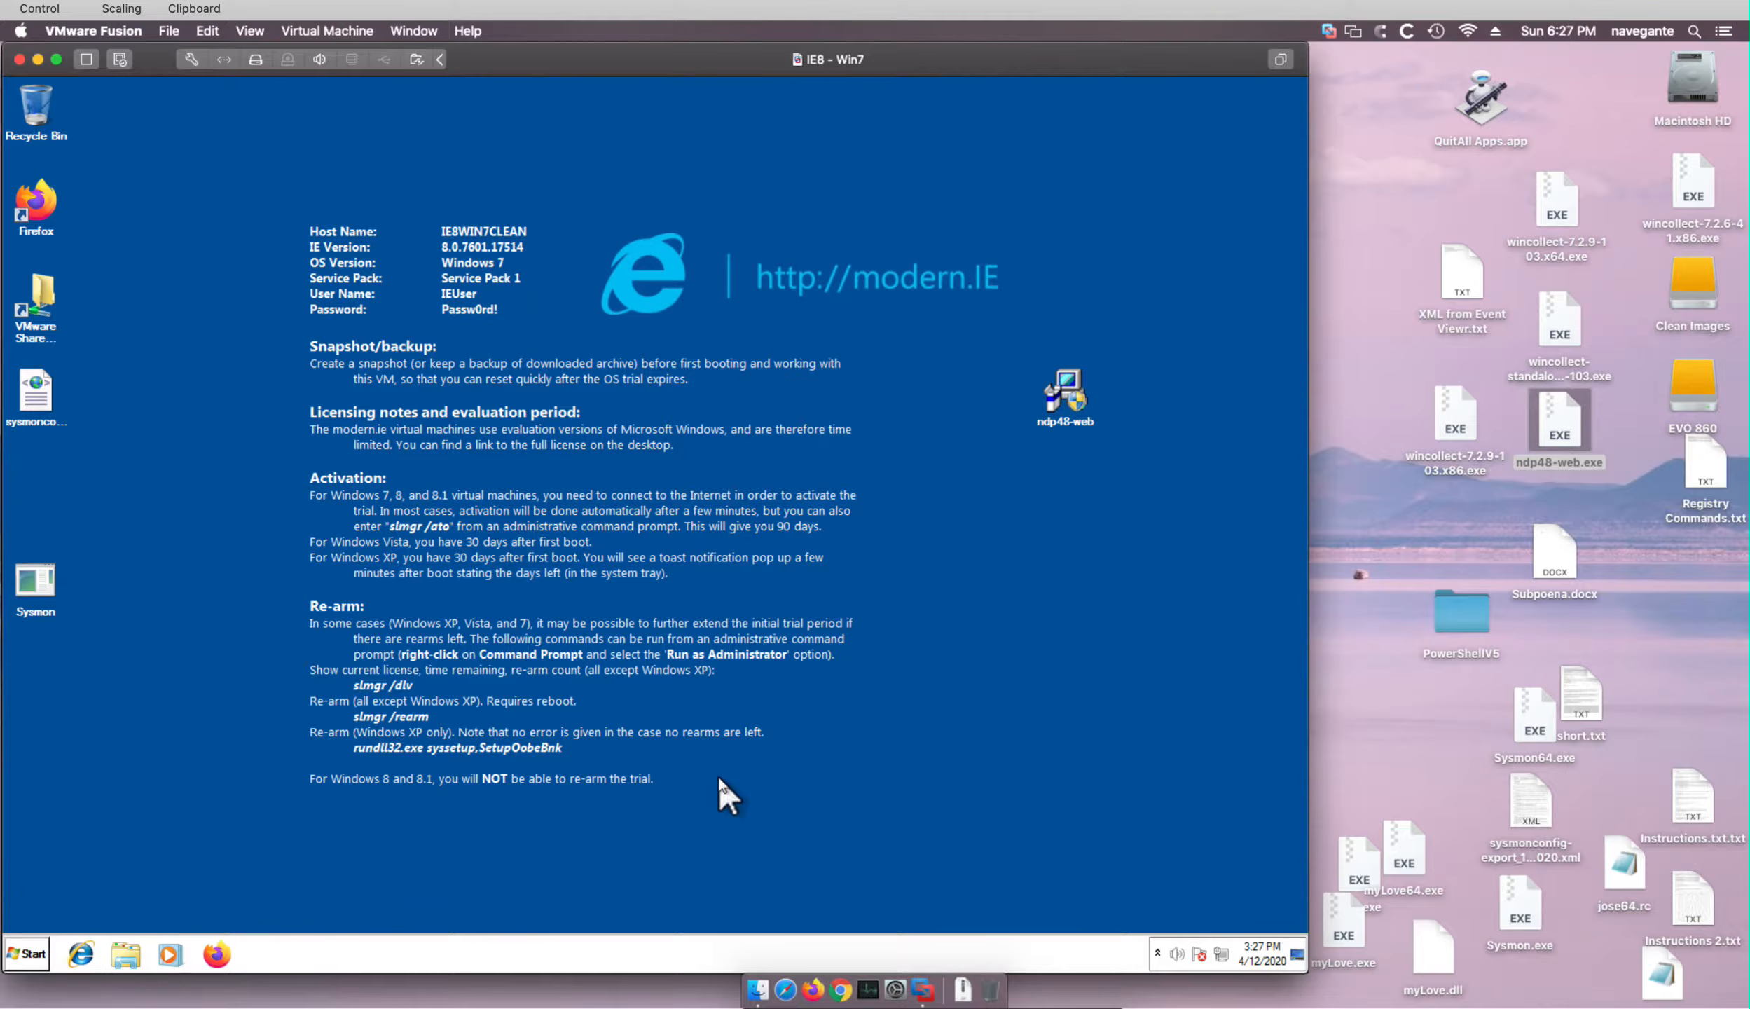
- Check Microsoft .NET Framework 3.5.1 in the list of Windows features without changing anything
{"action": "left_click", "coordinate": [24, 957]}
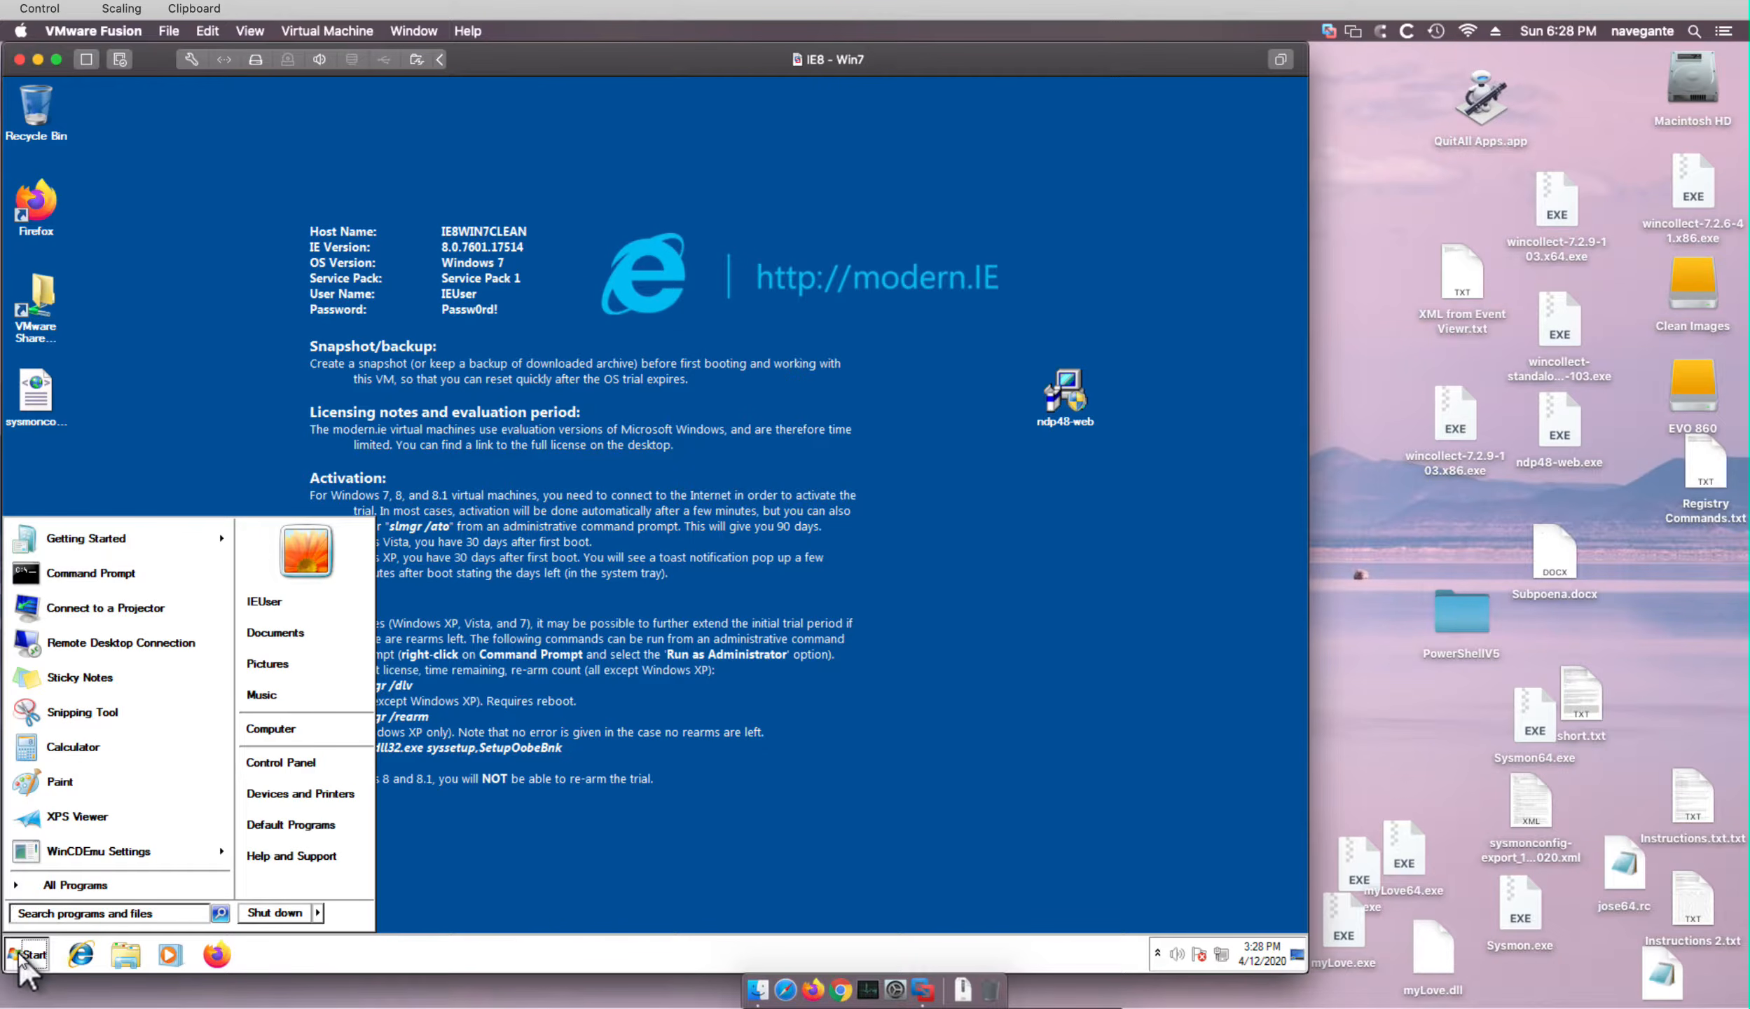
{"action": "type", "text": "uni"}
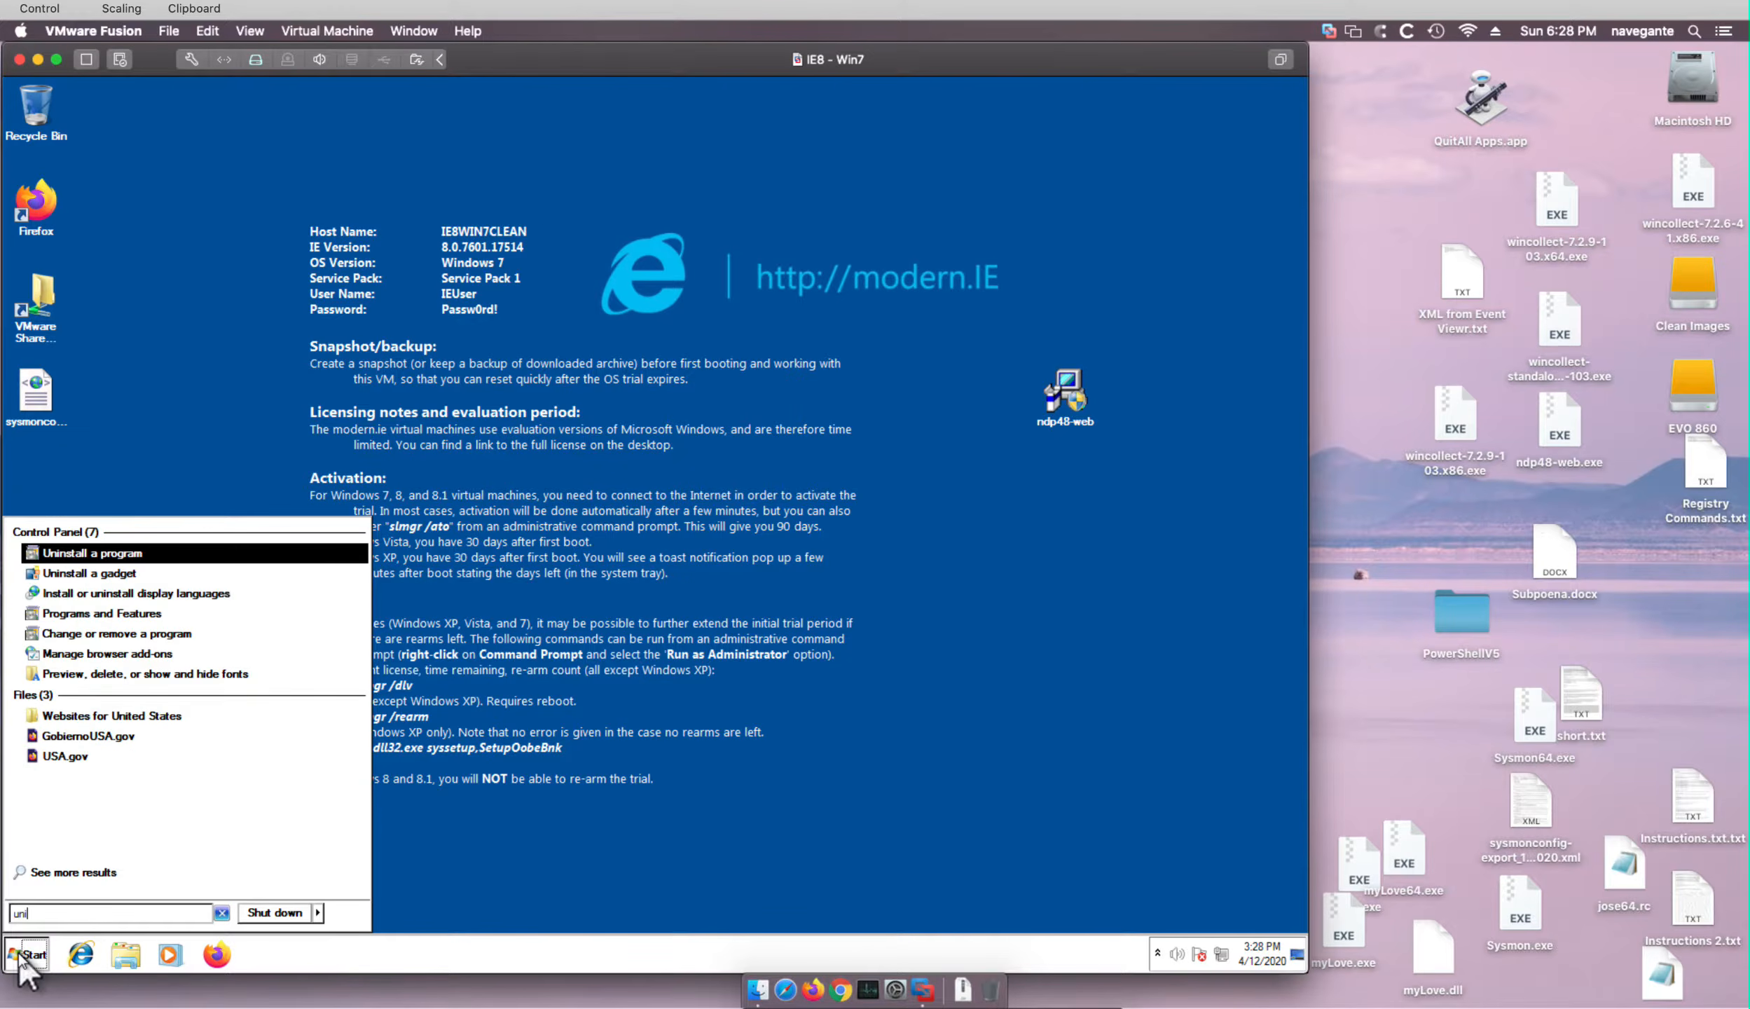
{"action": "left_click", "coordinate": [94, 553]}
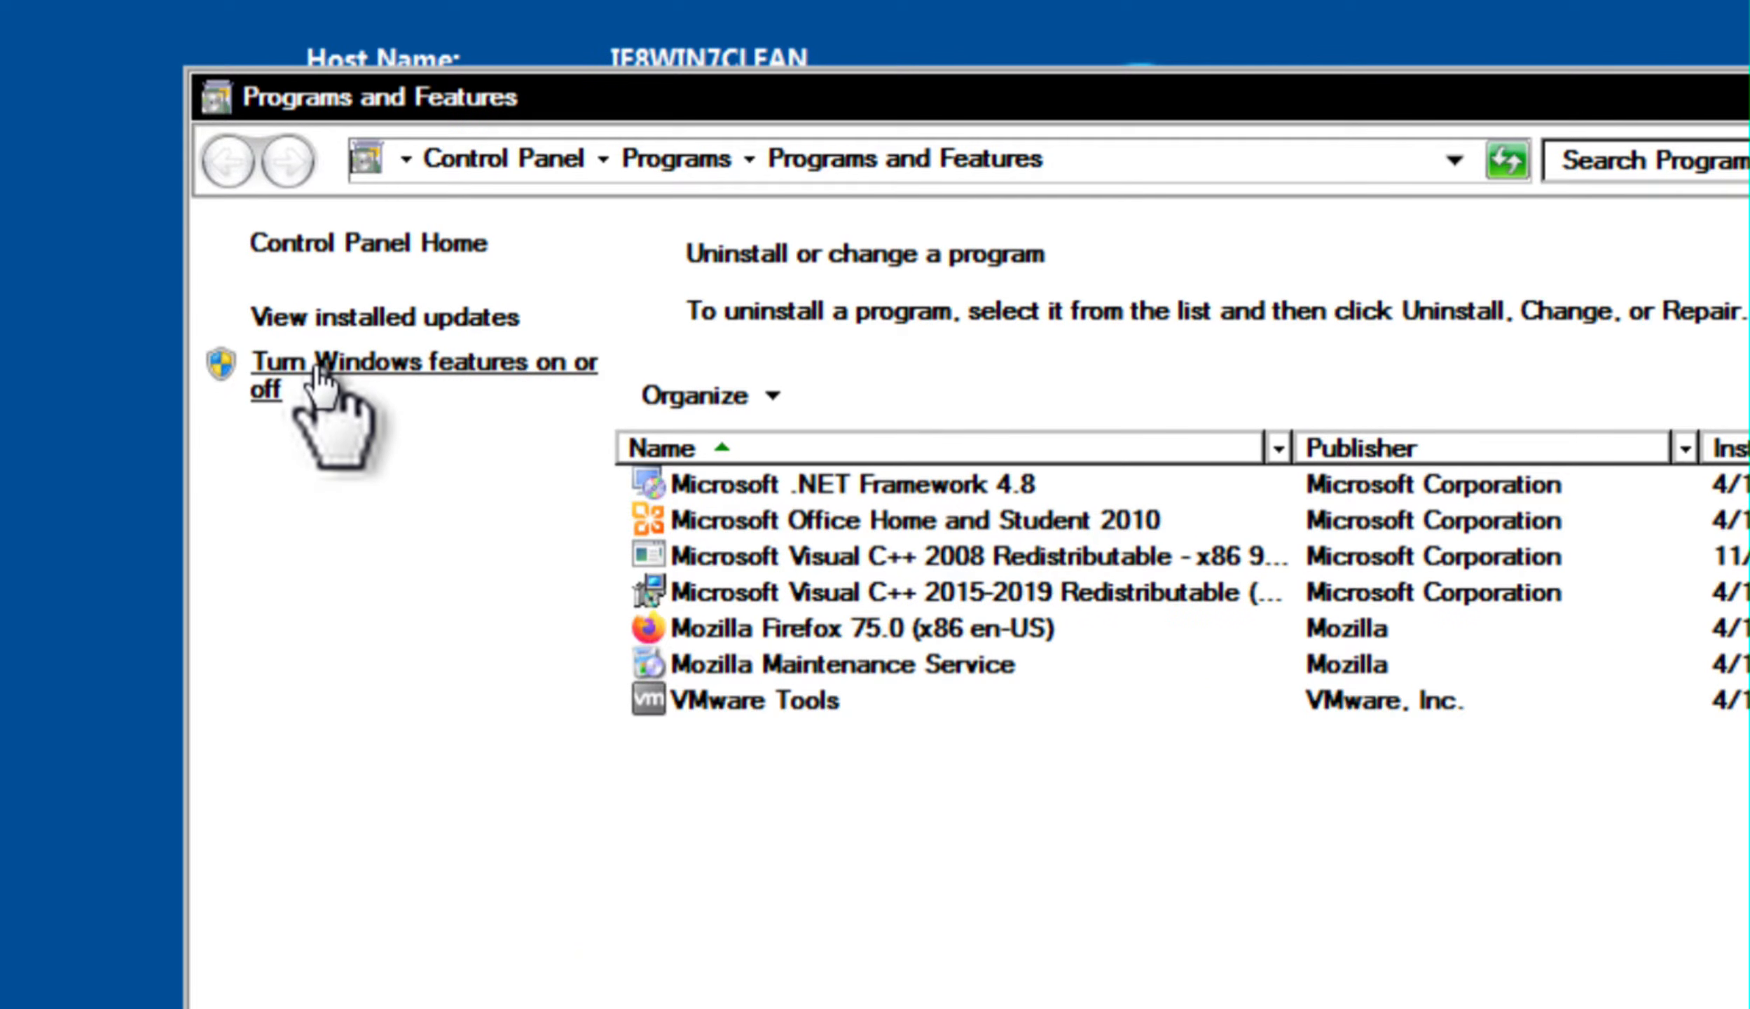
{"action": "left_click", "coordinate": [315, 367]}
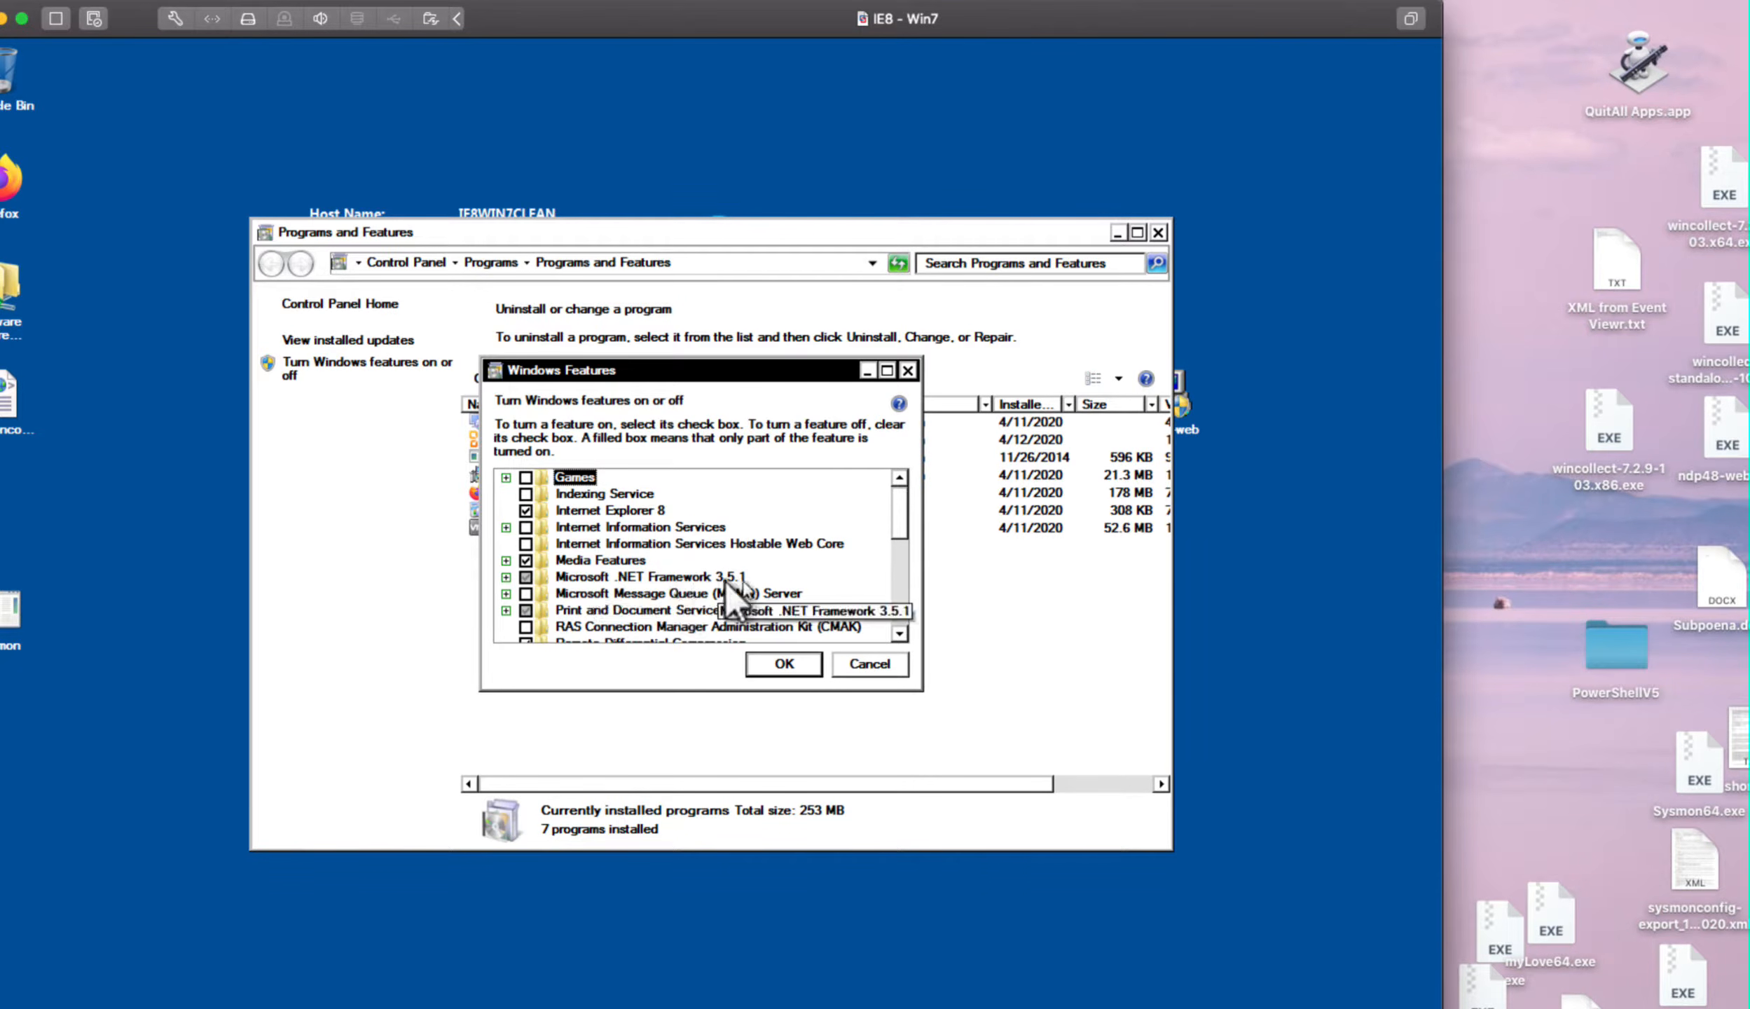
{"action": "left_click", "coordinate": [872, 664]}
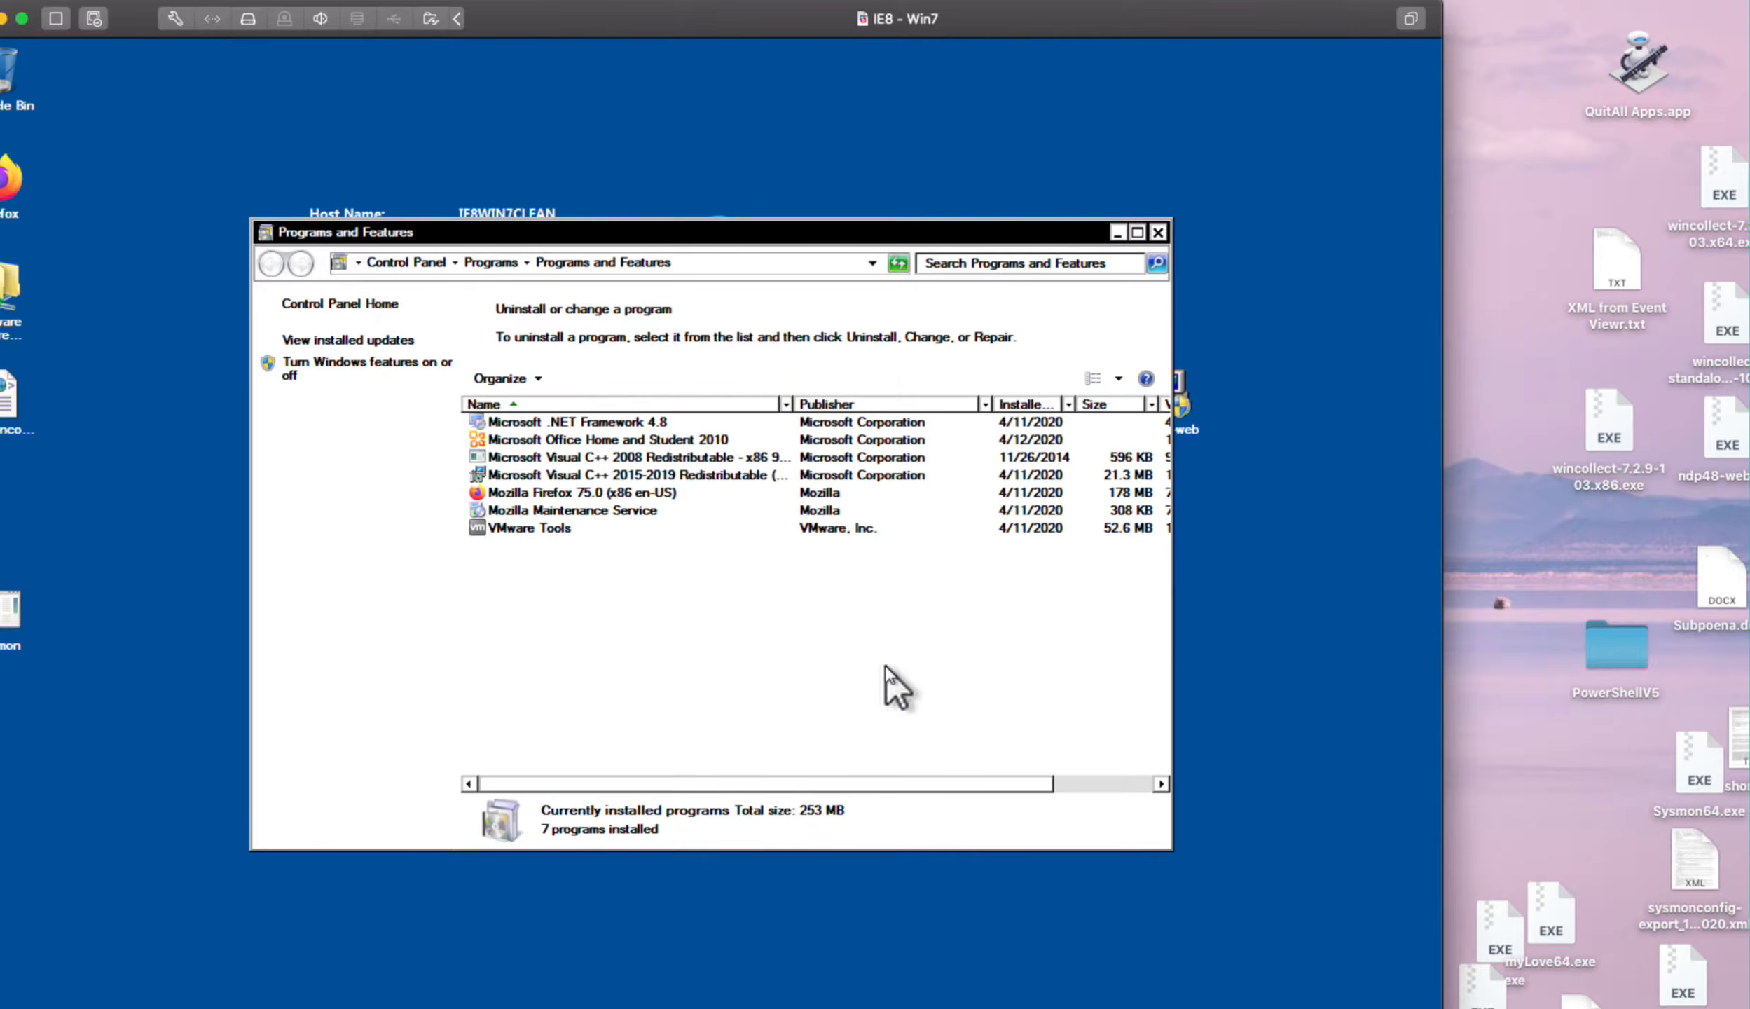
{"action": "left_click", "coordinate": [1158, 233]}
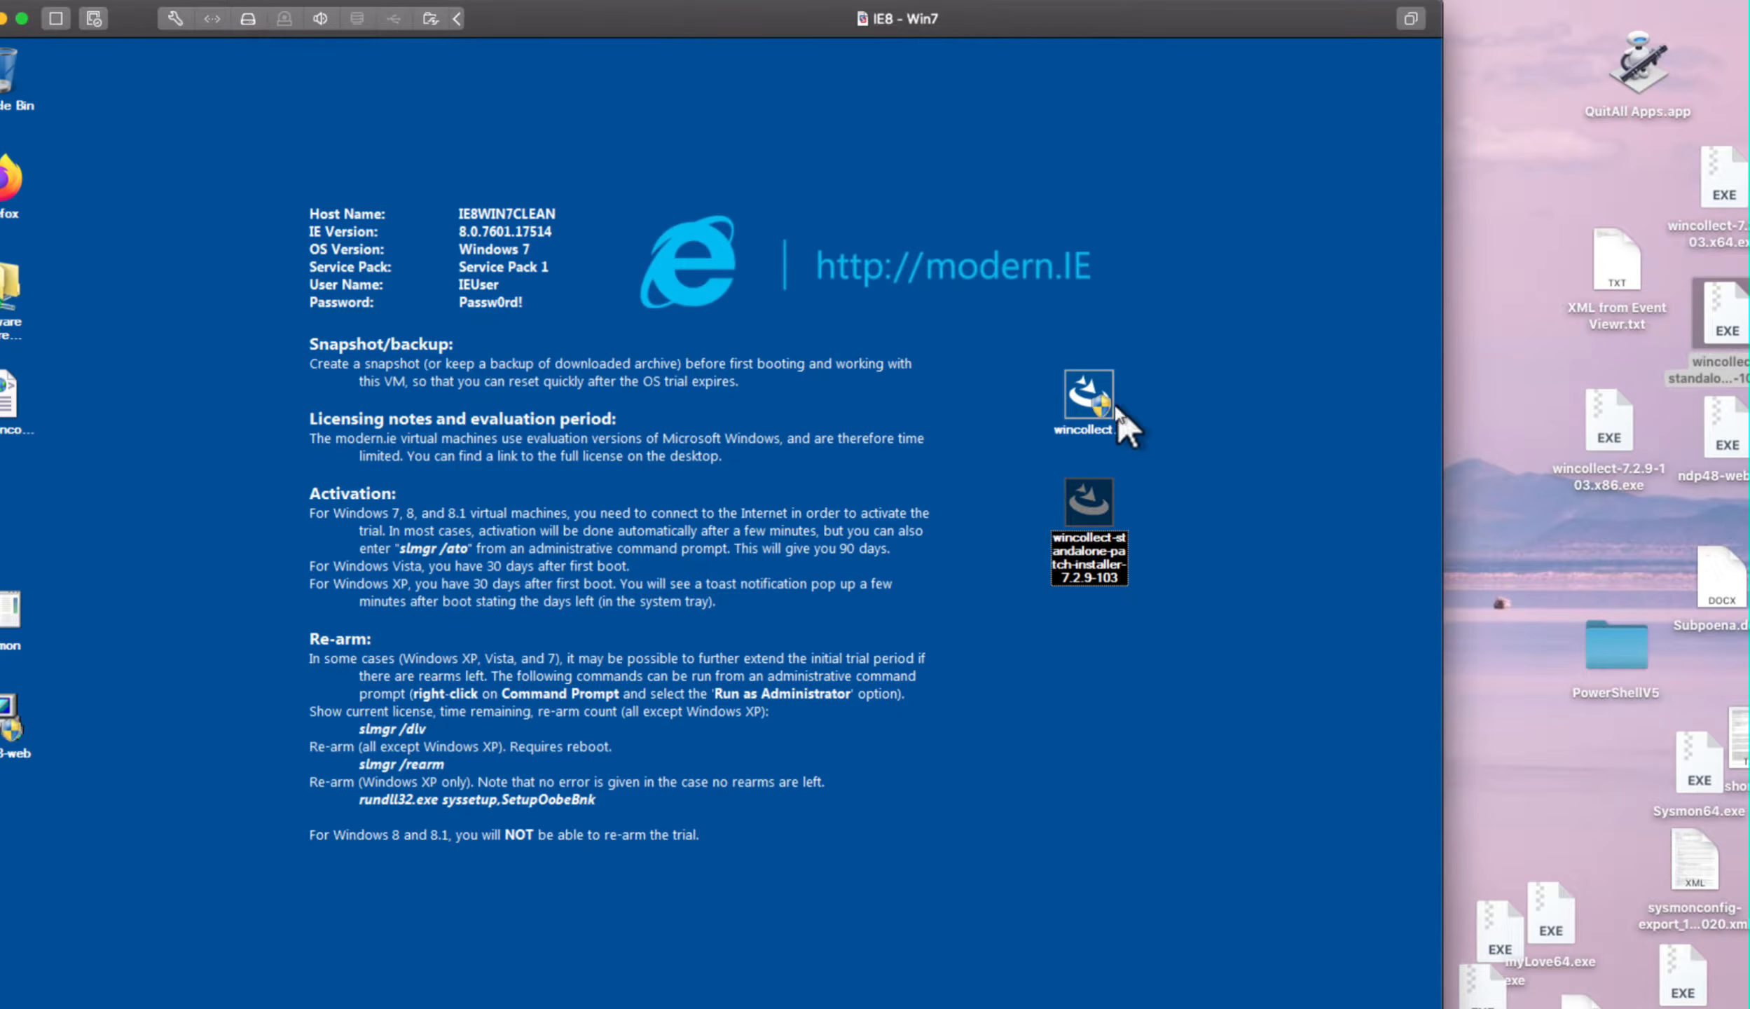
- Launch the wincollect-7.2.9-103.x86 installer as administrator and allow it to make changes to the computer
{"action": "mouse_move", "coordinate": [1094, 417]}
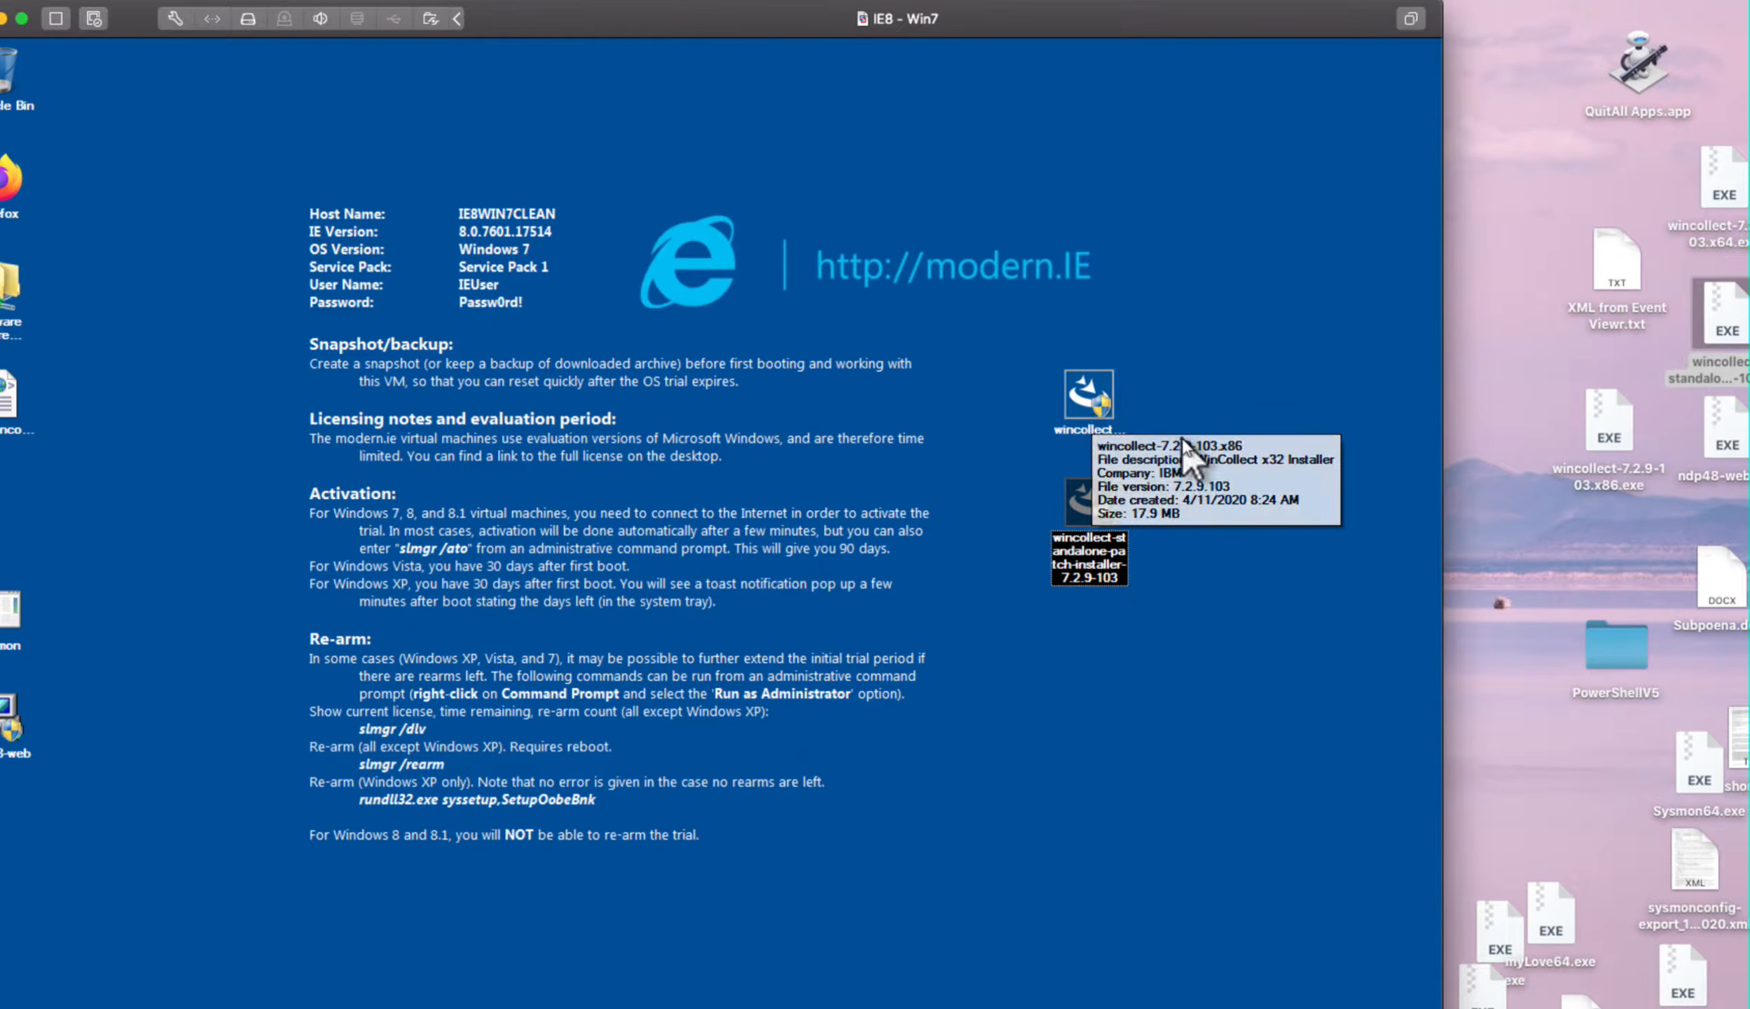
{"action": "mouse_move", "coordinate": [1086, 391]}
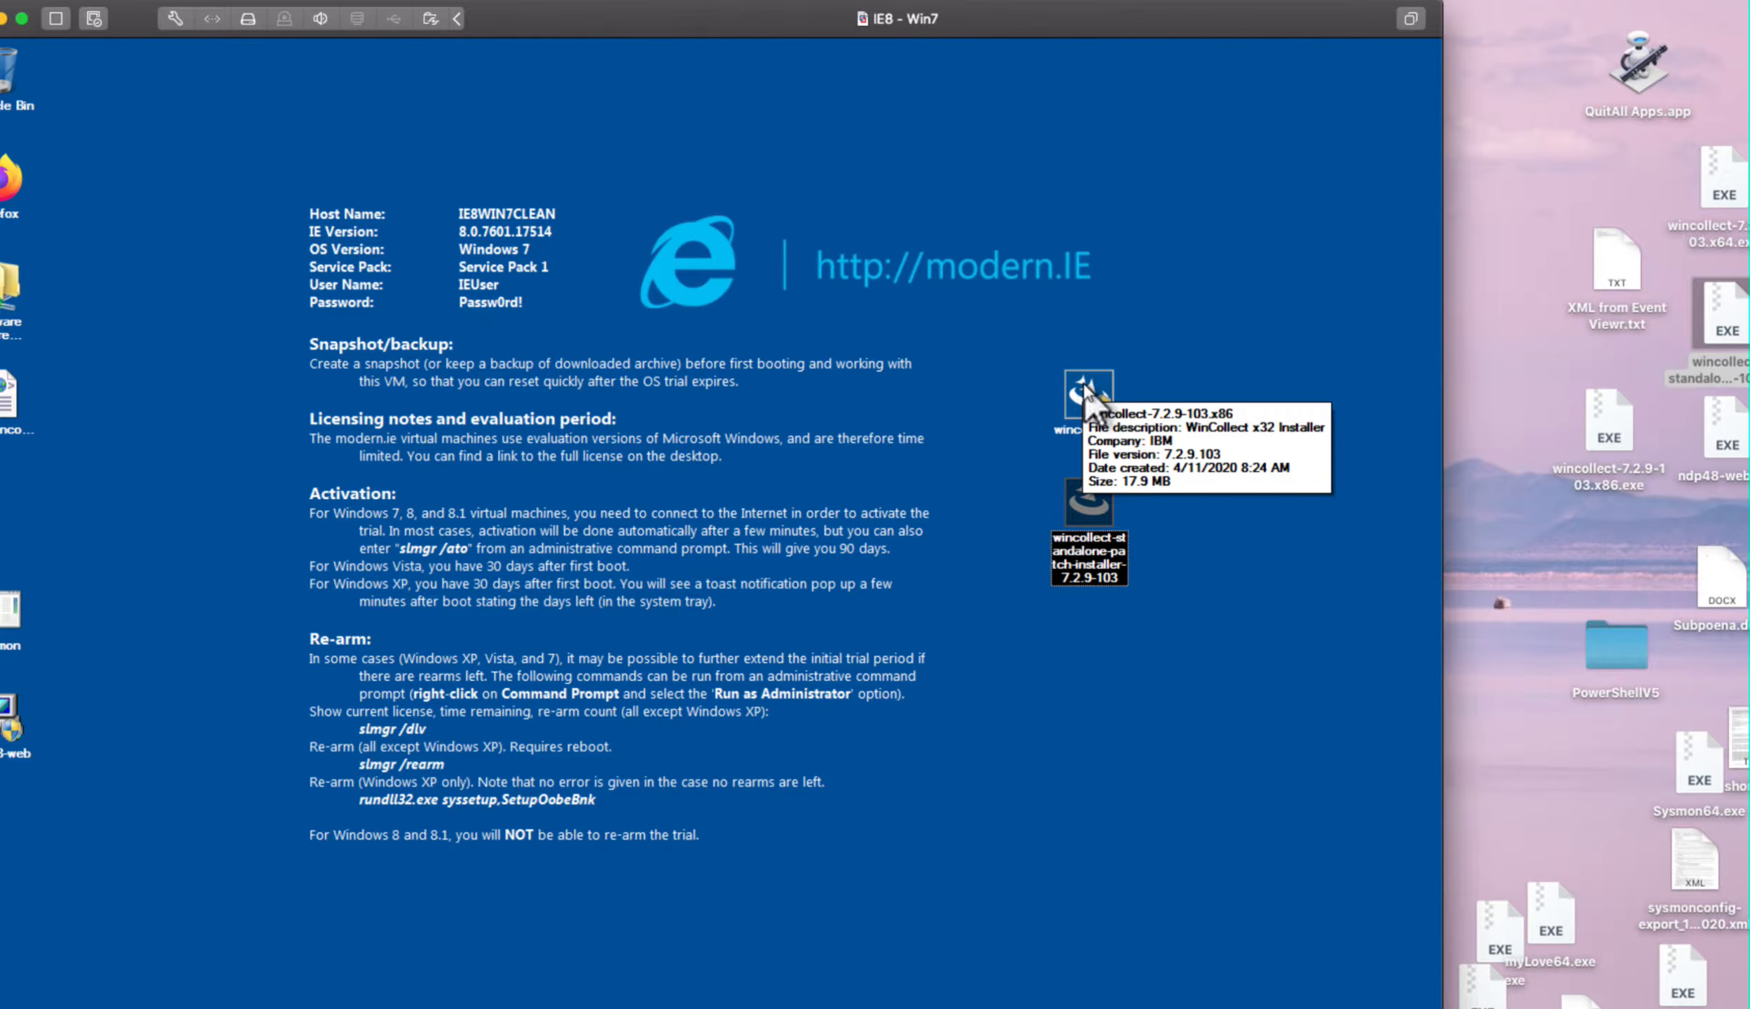
{"action": "right_click", "coordinate": [1087, 387]}
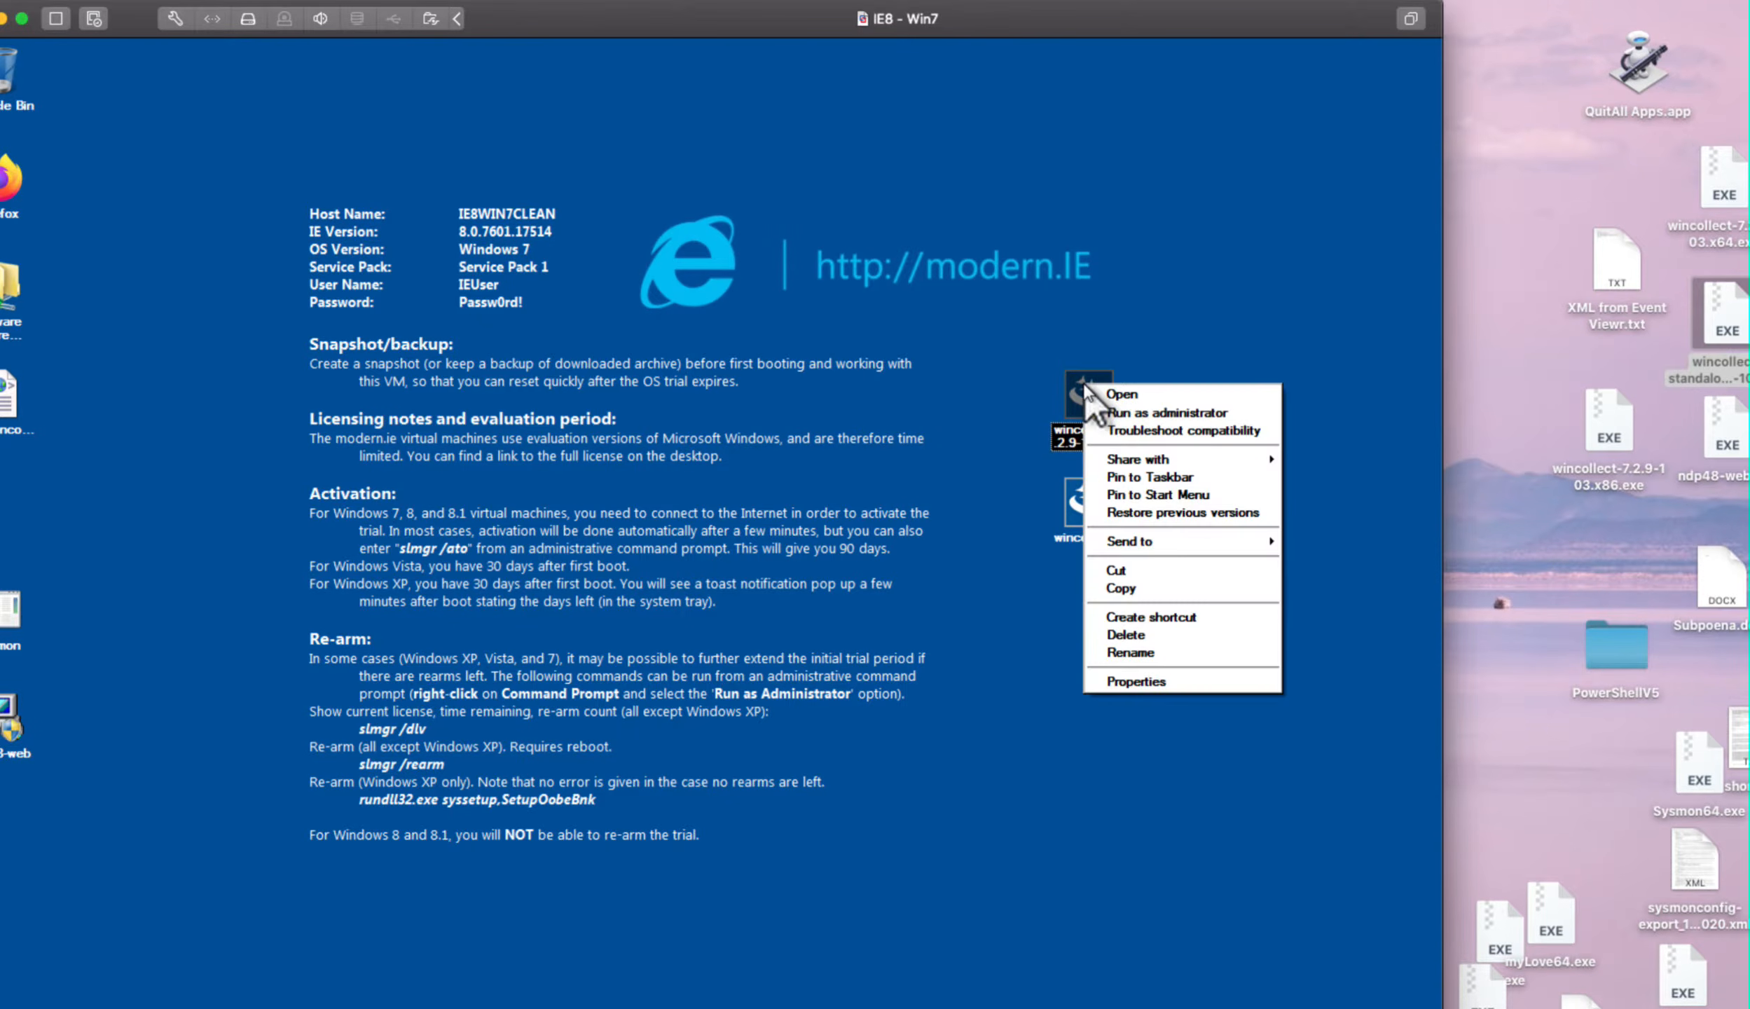
{"action": "left_click", "coordinate": [1112, 414]}
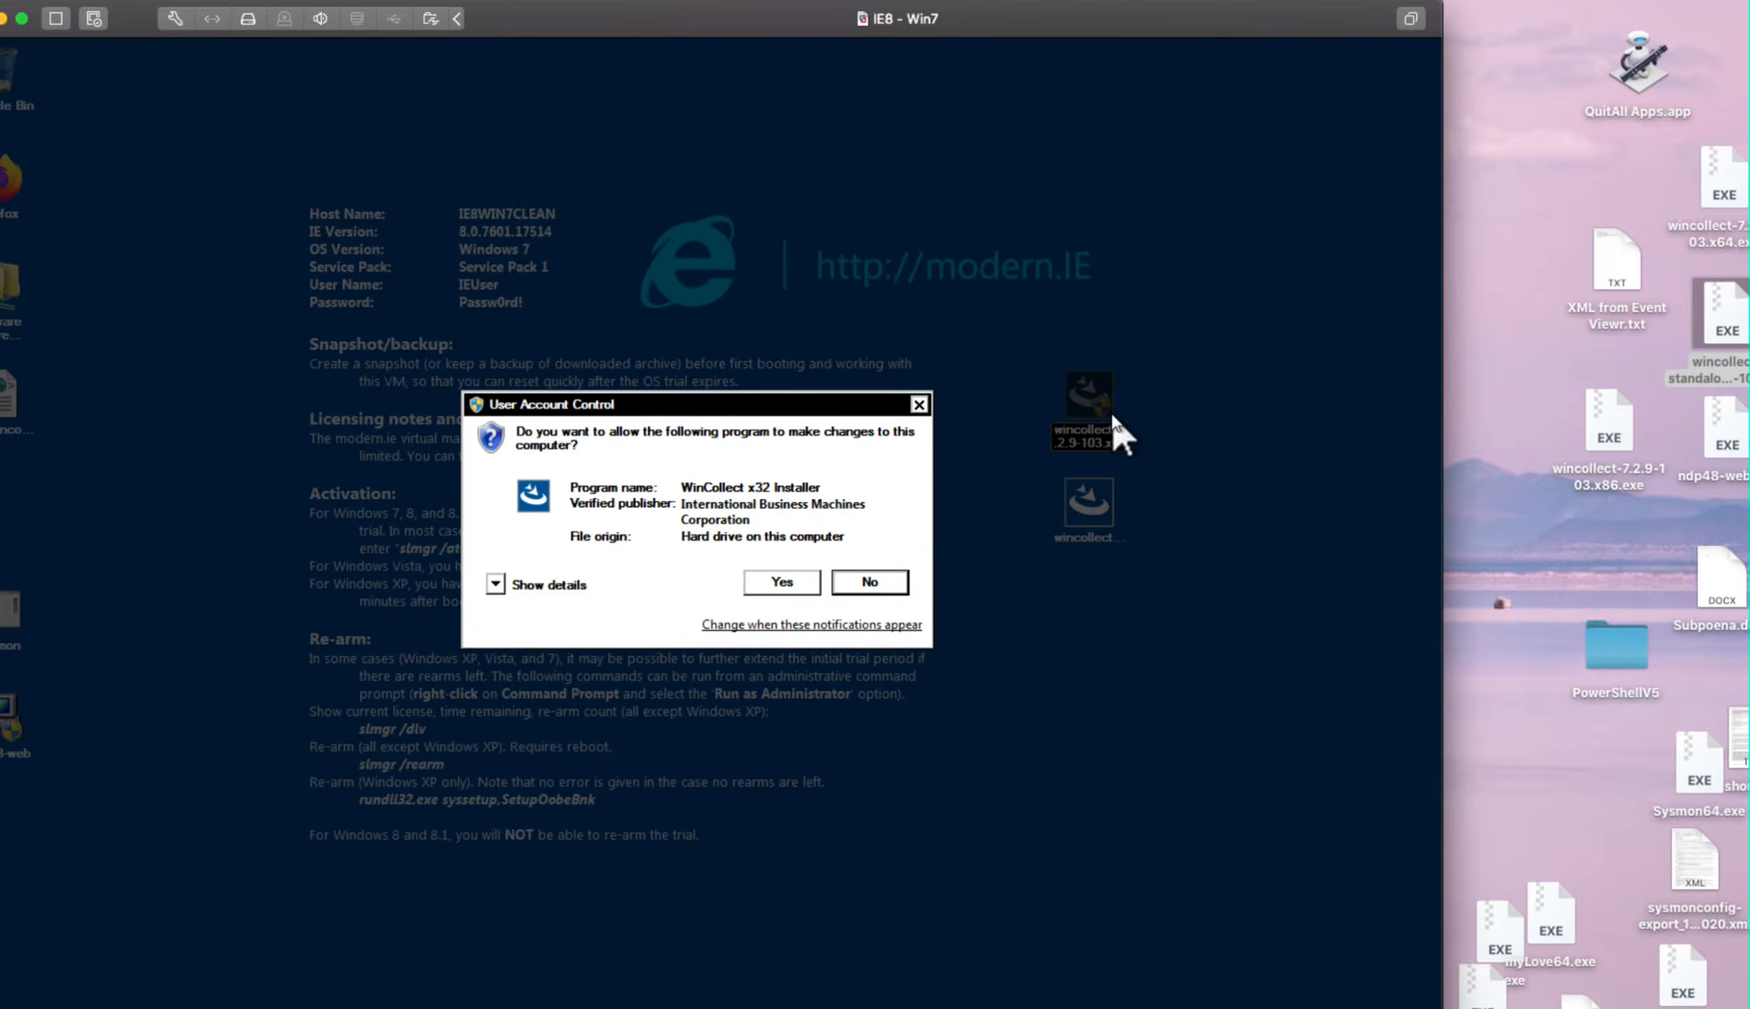
{"action": "left_click", "coordinate": [779, 586]}
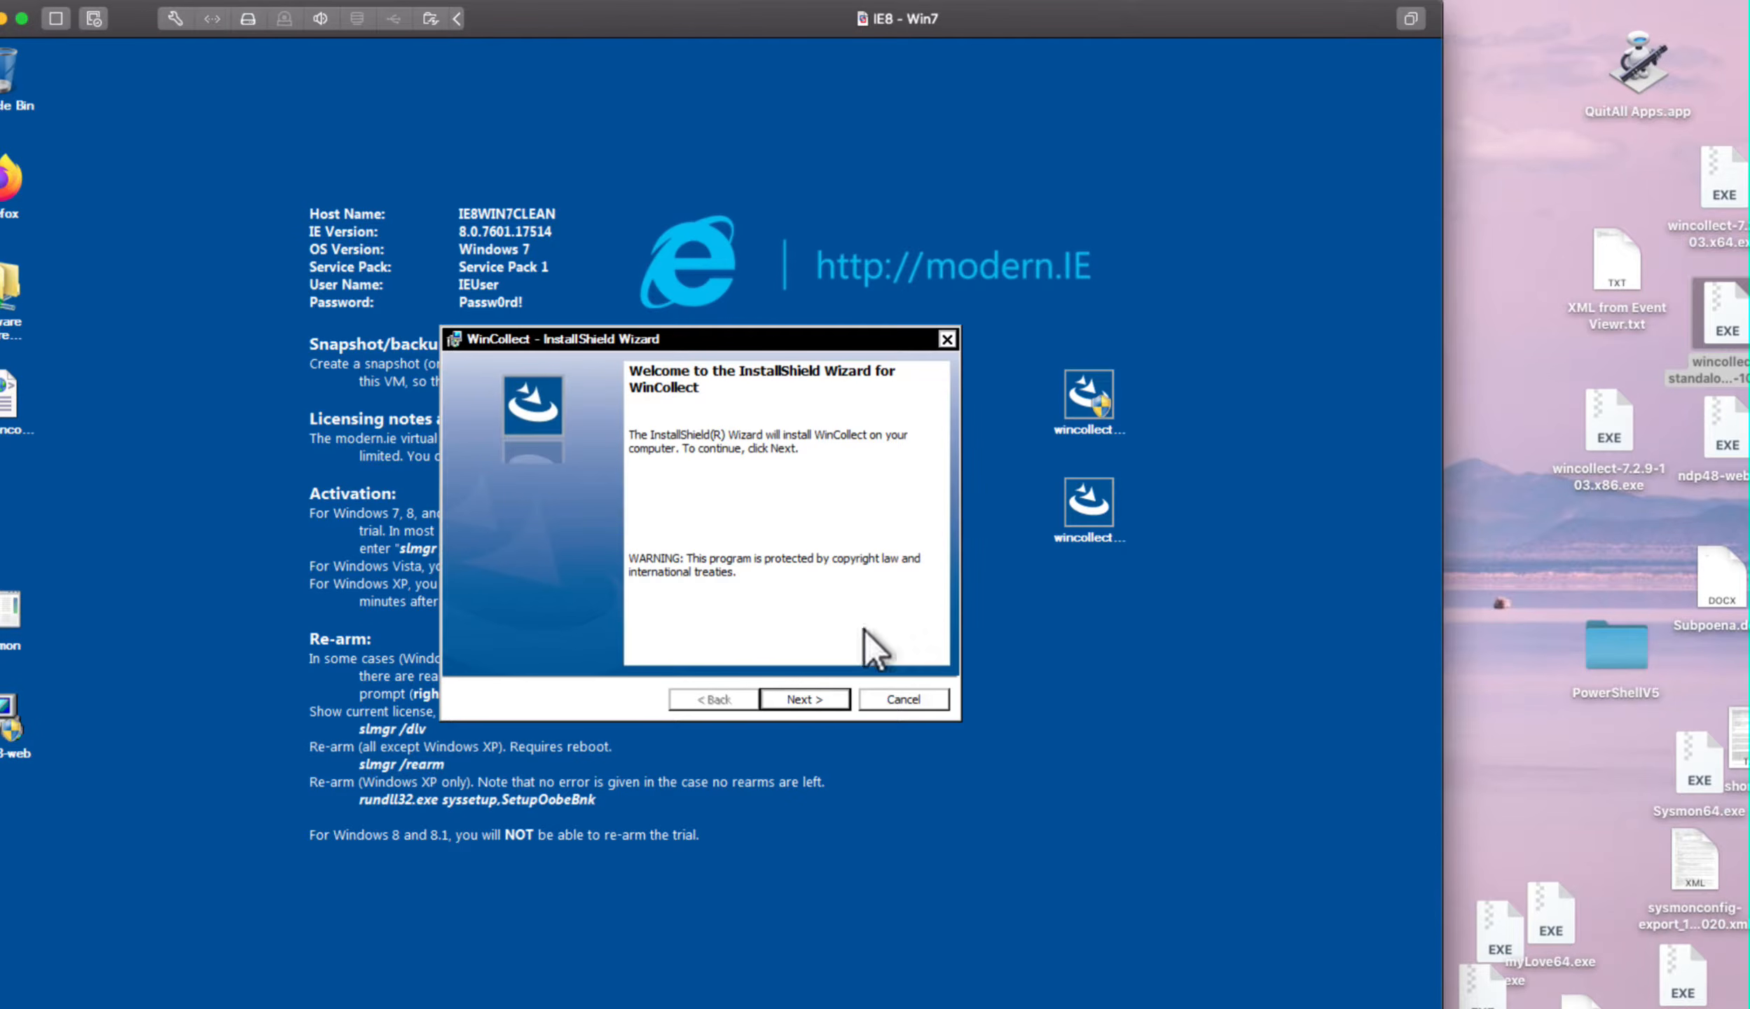
- Accept the WinCollect license and complete the setup pages up to the log source parameters, keeping the default user name and destination folder
{"action": "left_click", "coordinate": [804, 699]}
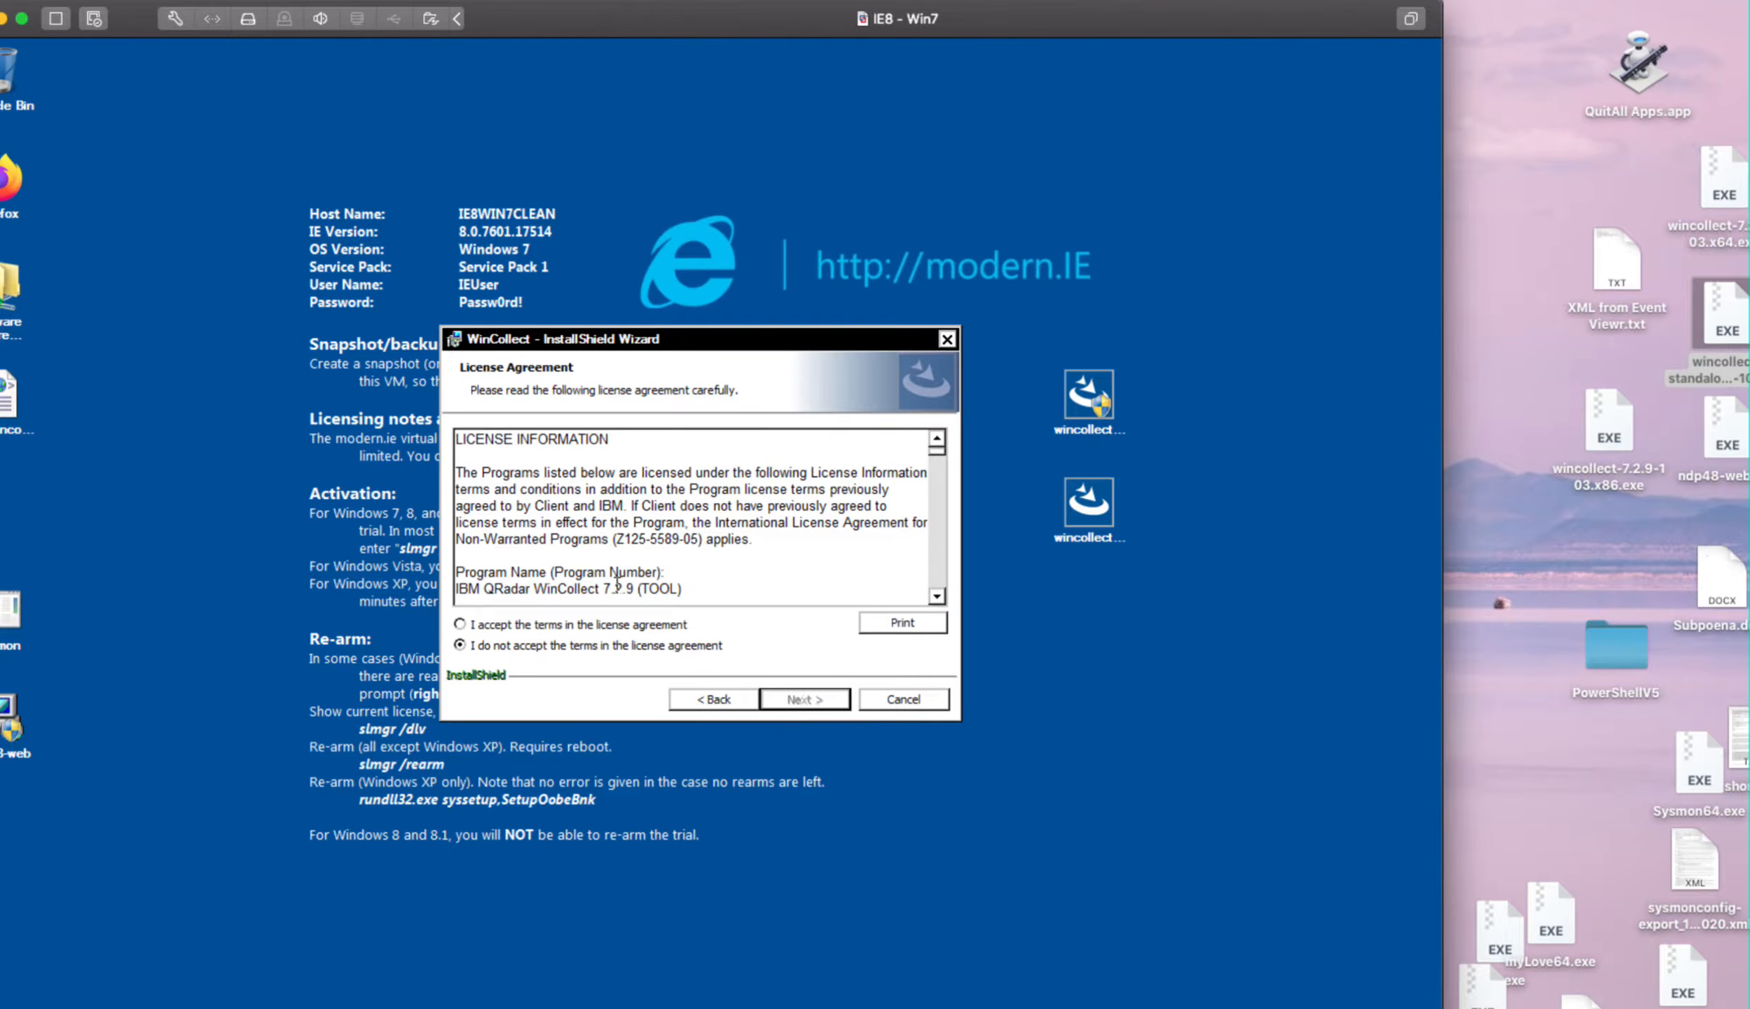
{"action": "left_click", "coordinate": [614, 624]}
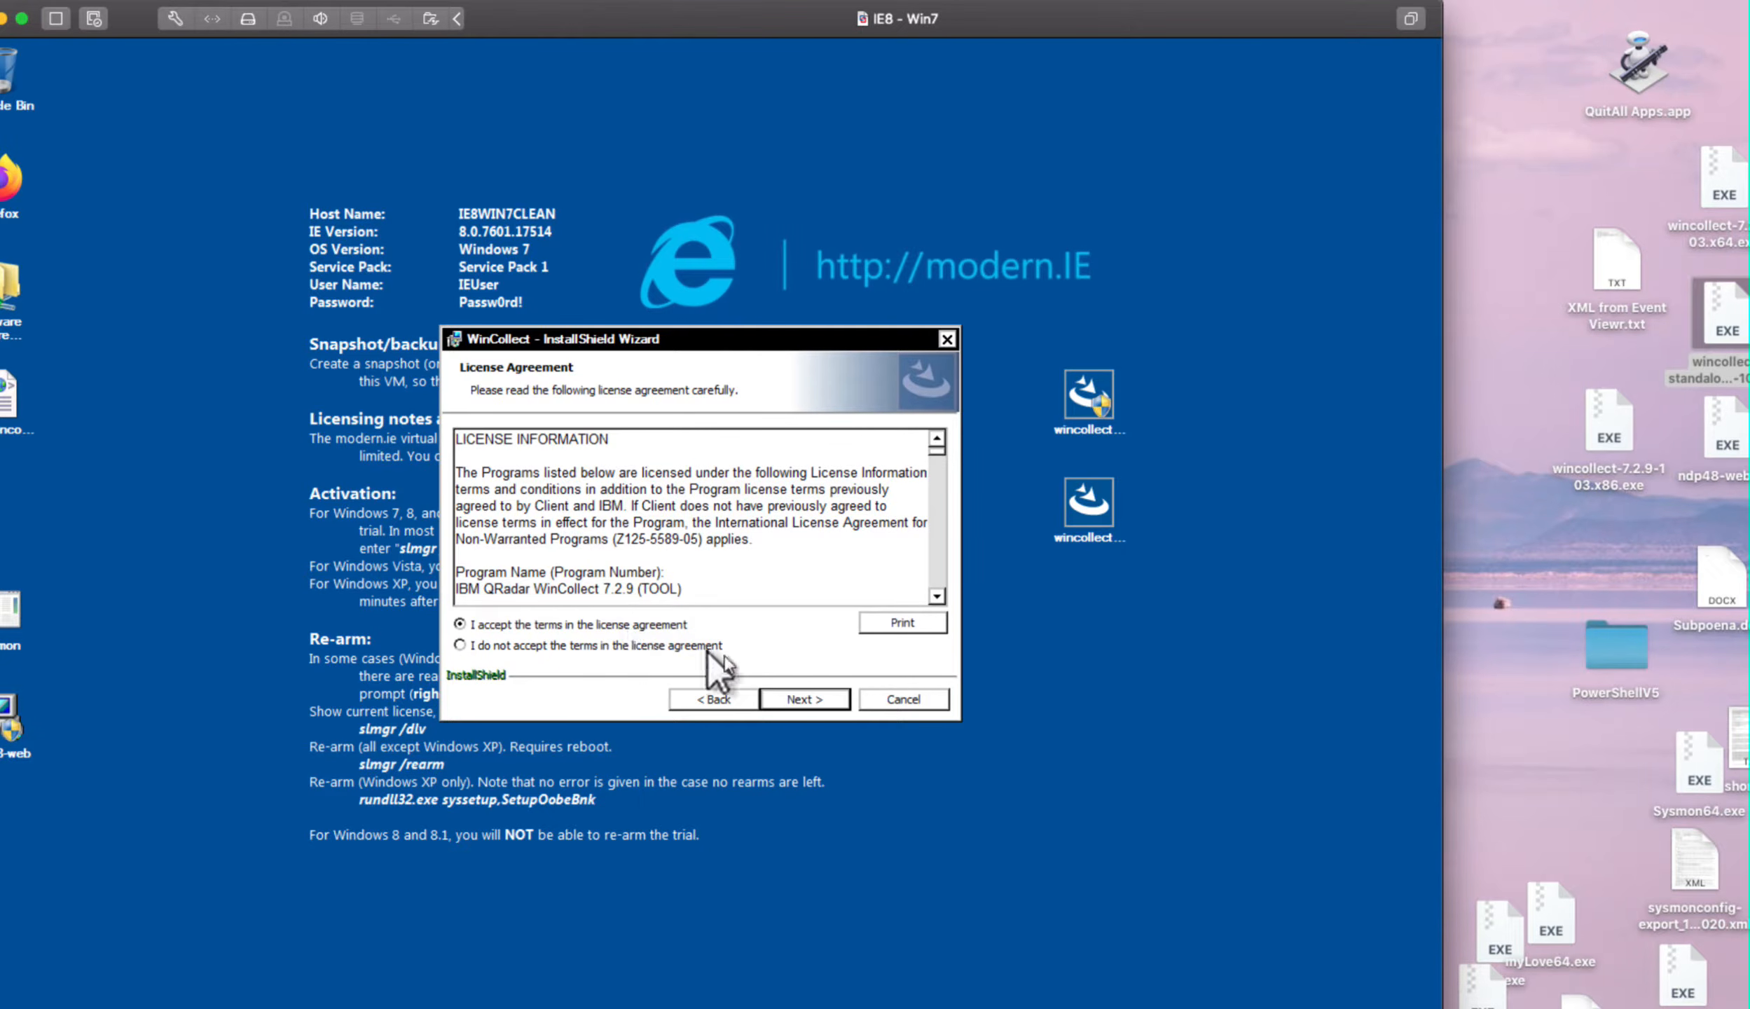
{"action": "left_click", "coordinate": [796, 697]}
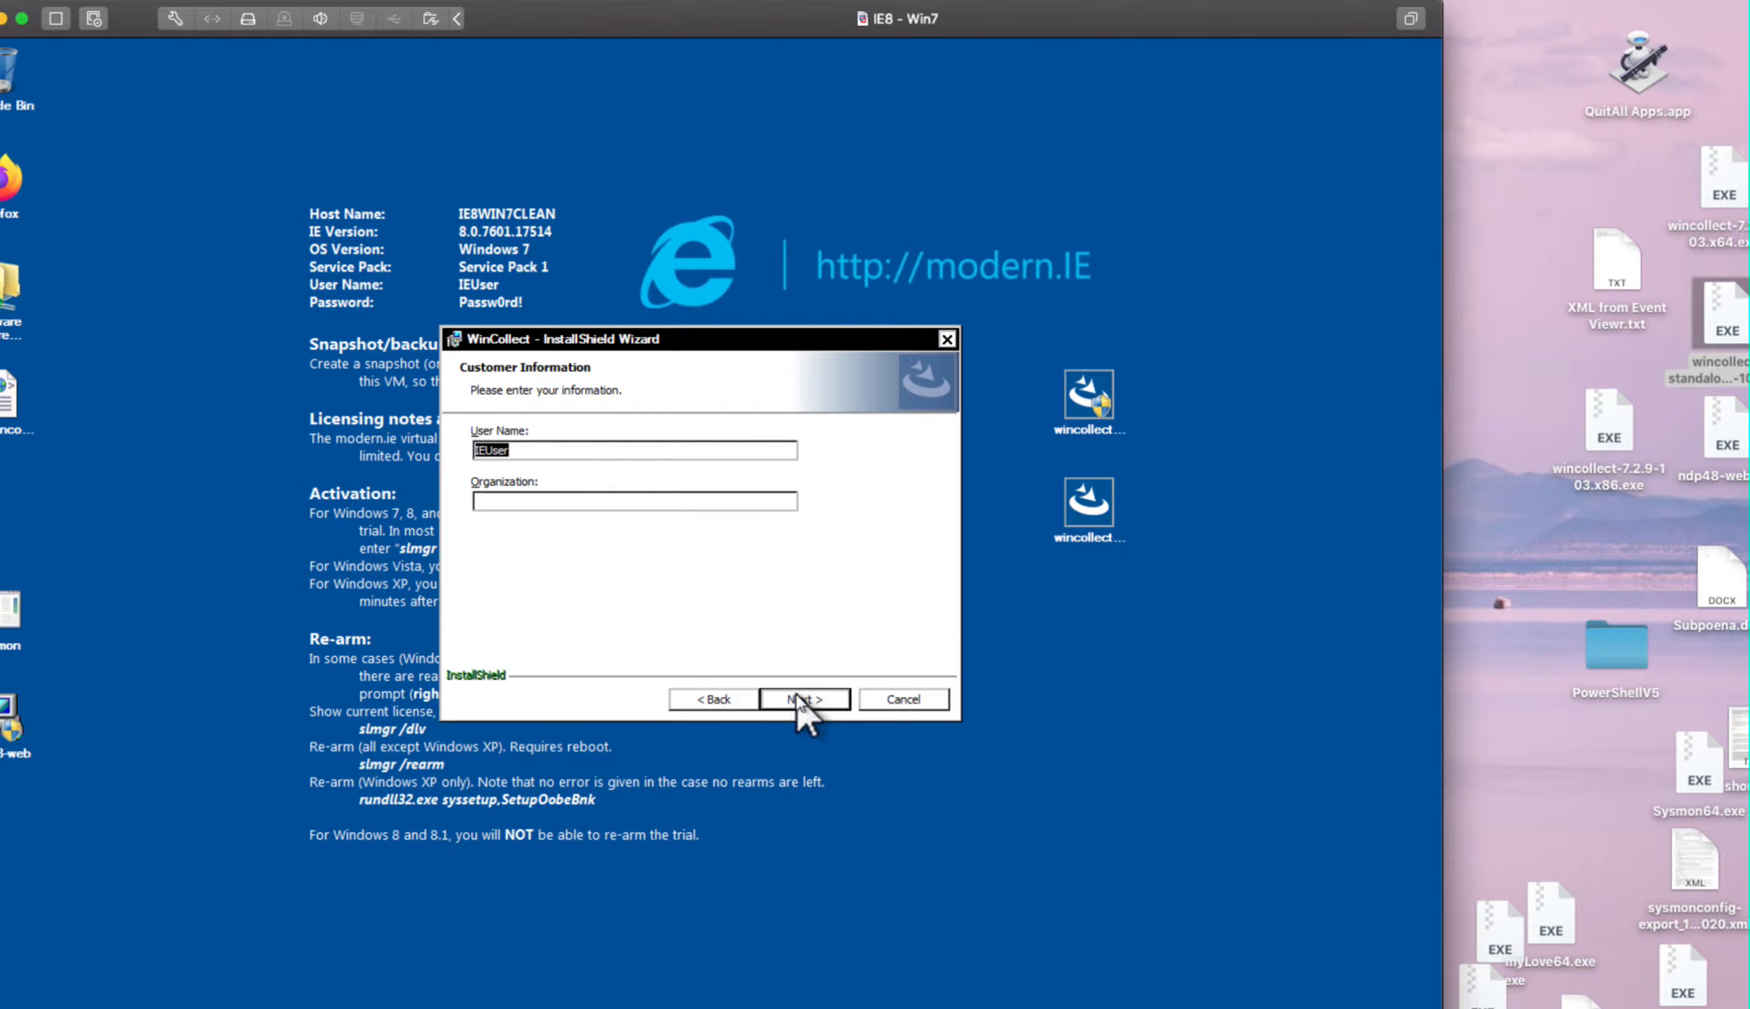
{"action": "left_click", "coordinate": [801, 700]}
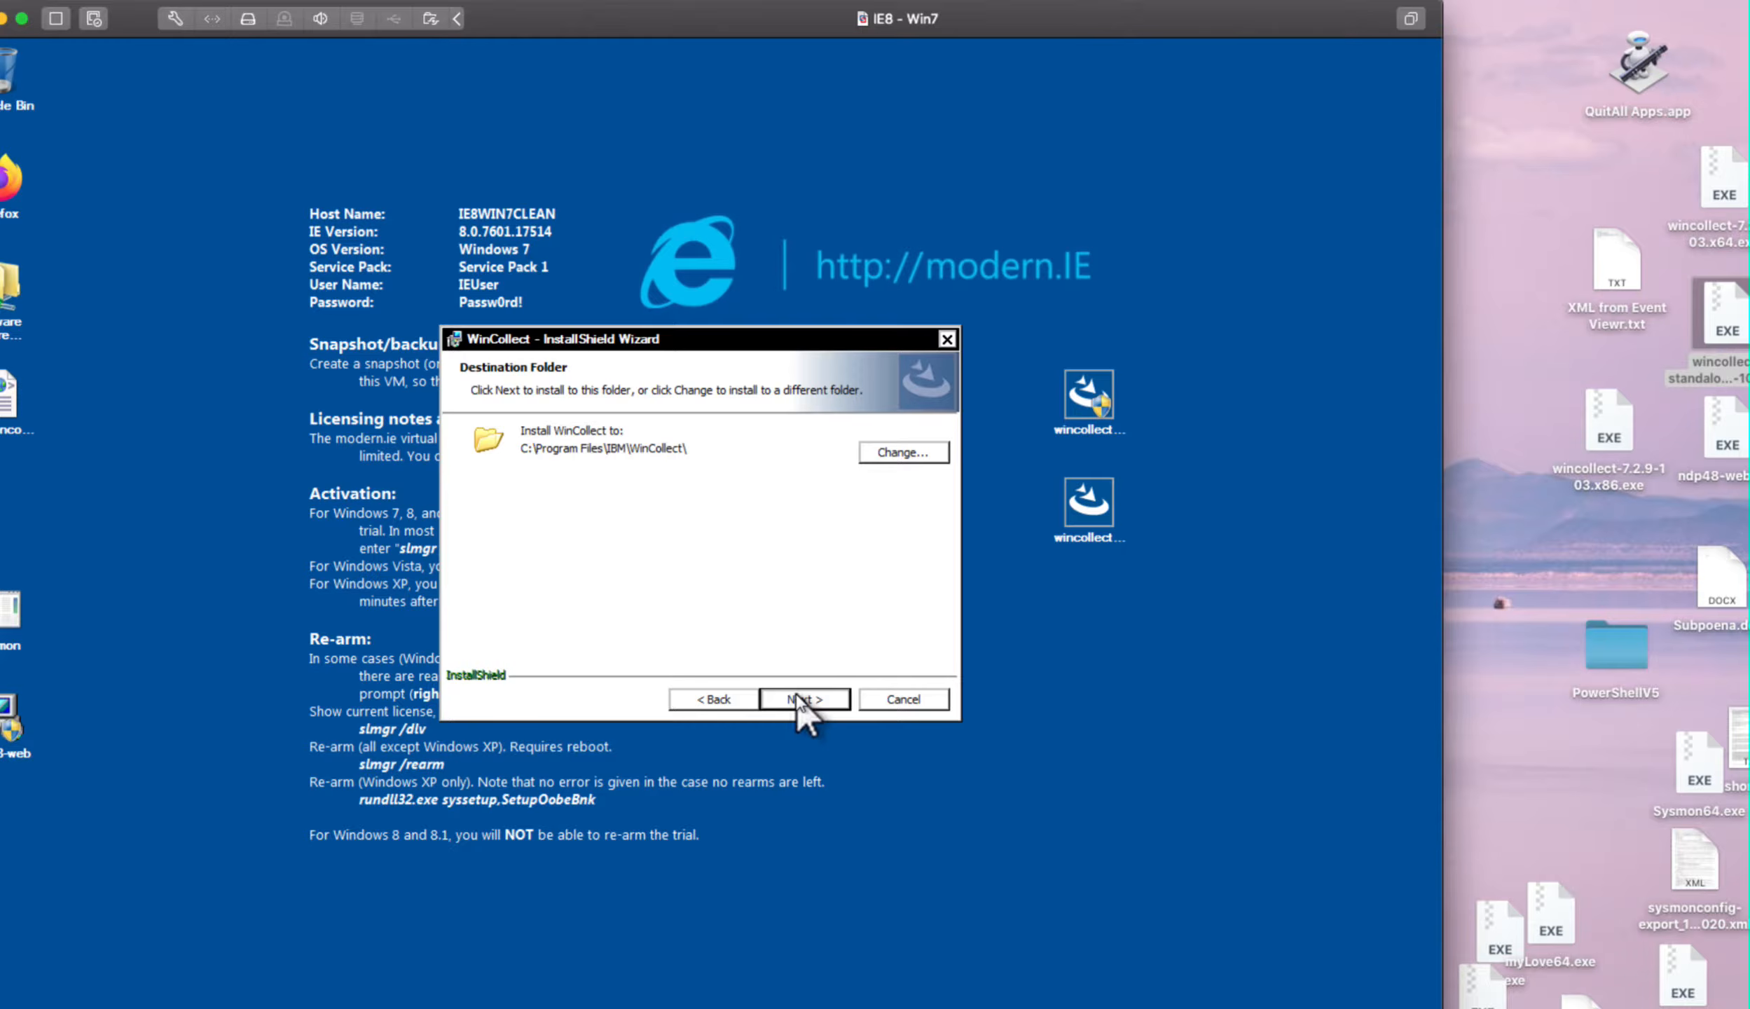
{"action": "left_click", "coordinate": [801, 700]}
{"action": "left_click", "coordinate": [517, 556]}
{"action": "left_click", "coordinate": [815, 698]}
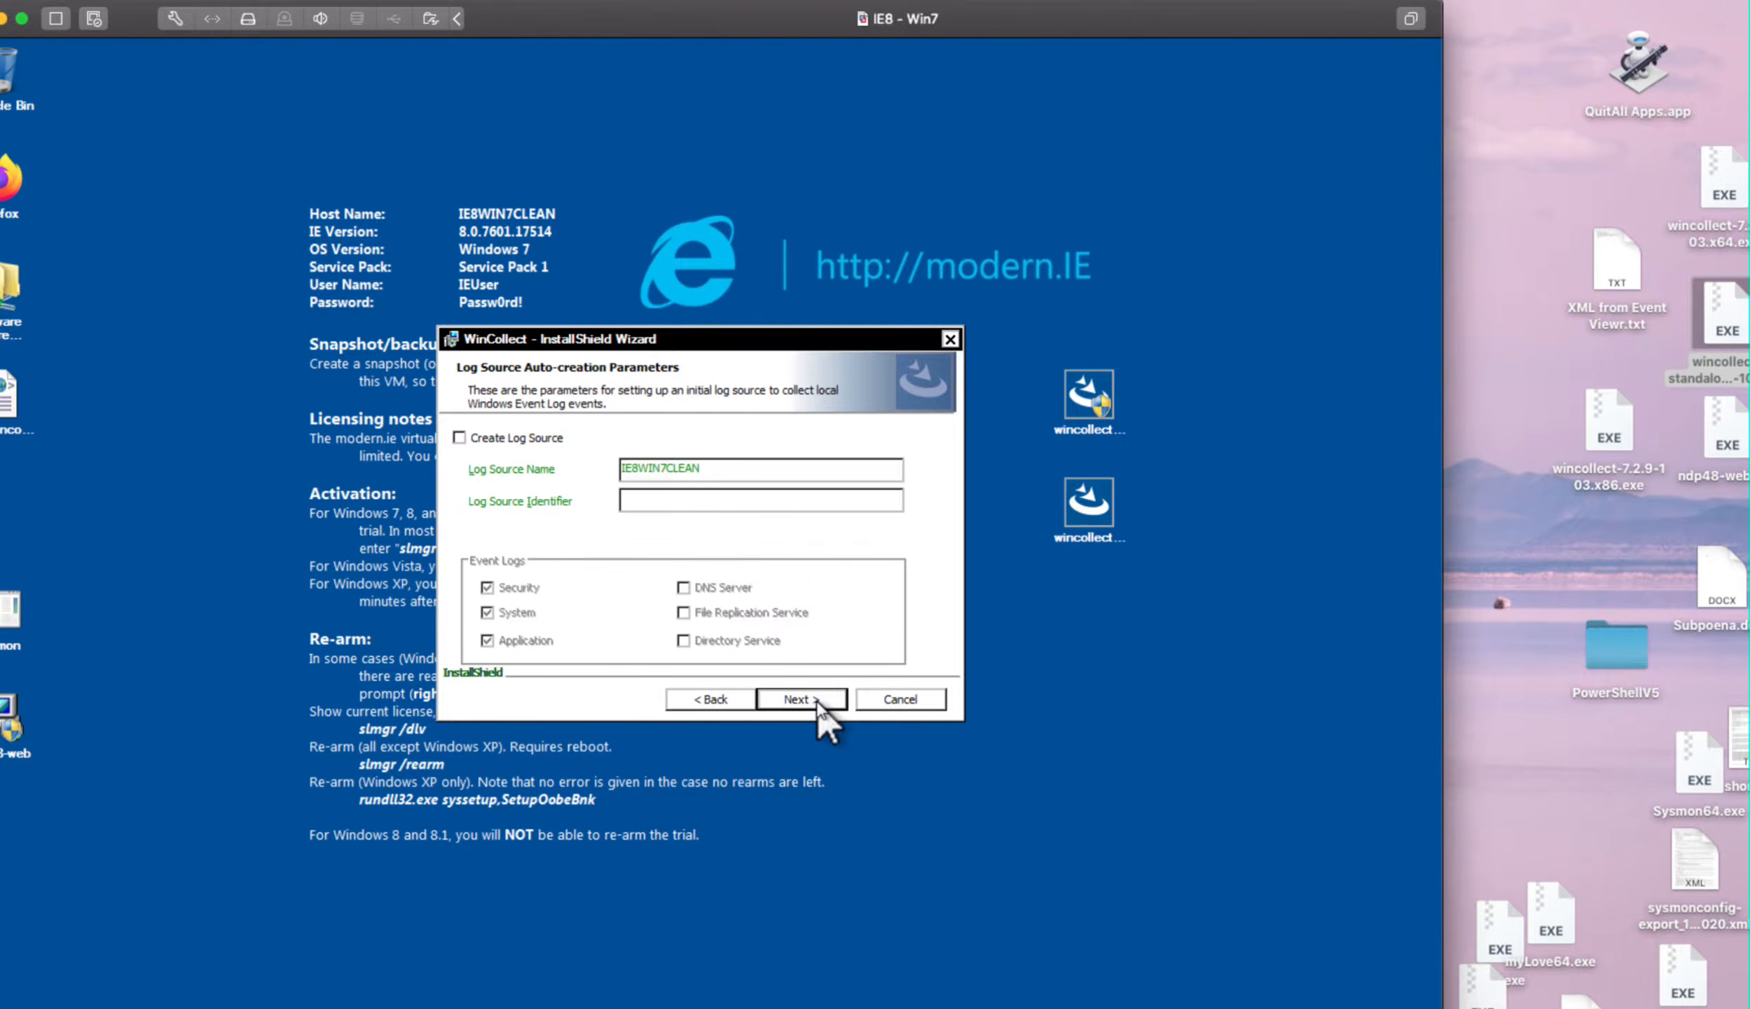
- Enable log source creation with IE8WIN7CLEAN as the log source identifier, and exclude the Application event log
{"action": "left_click", "coordinate": [460, 438]}
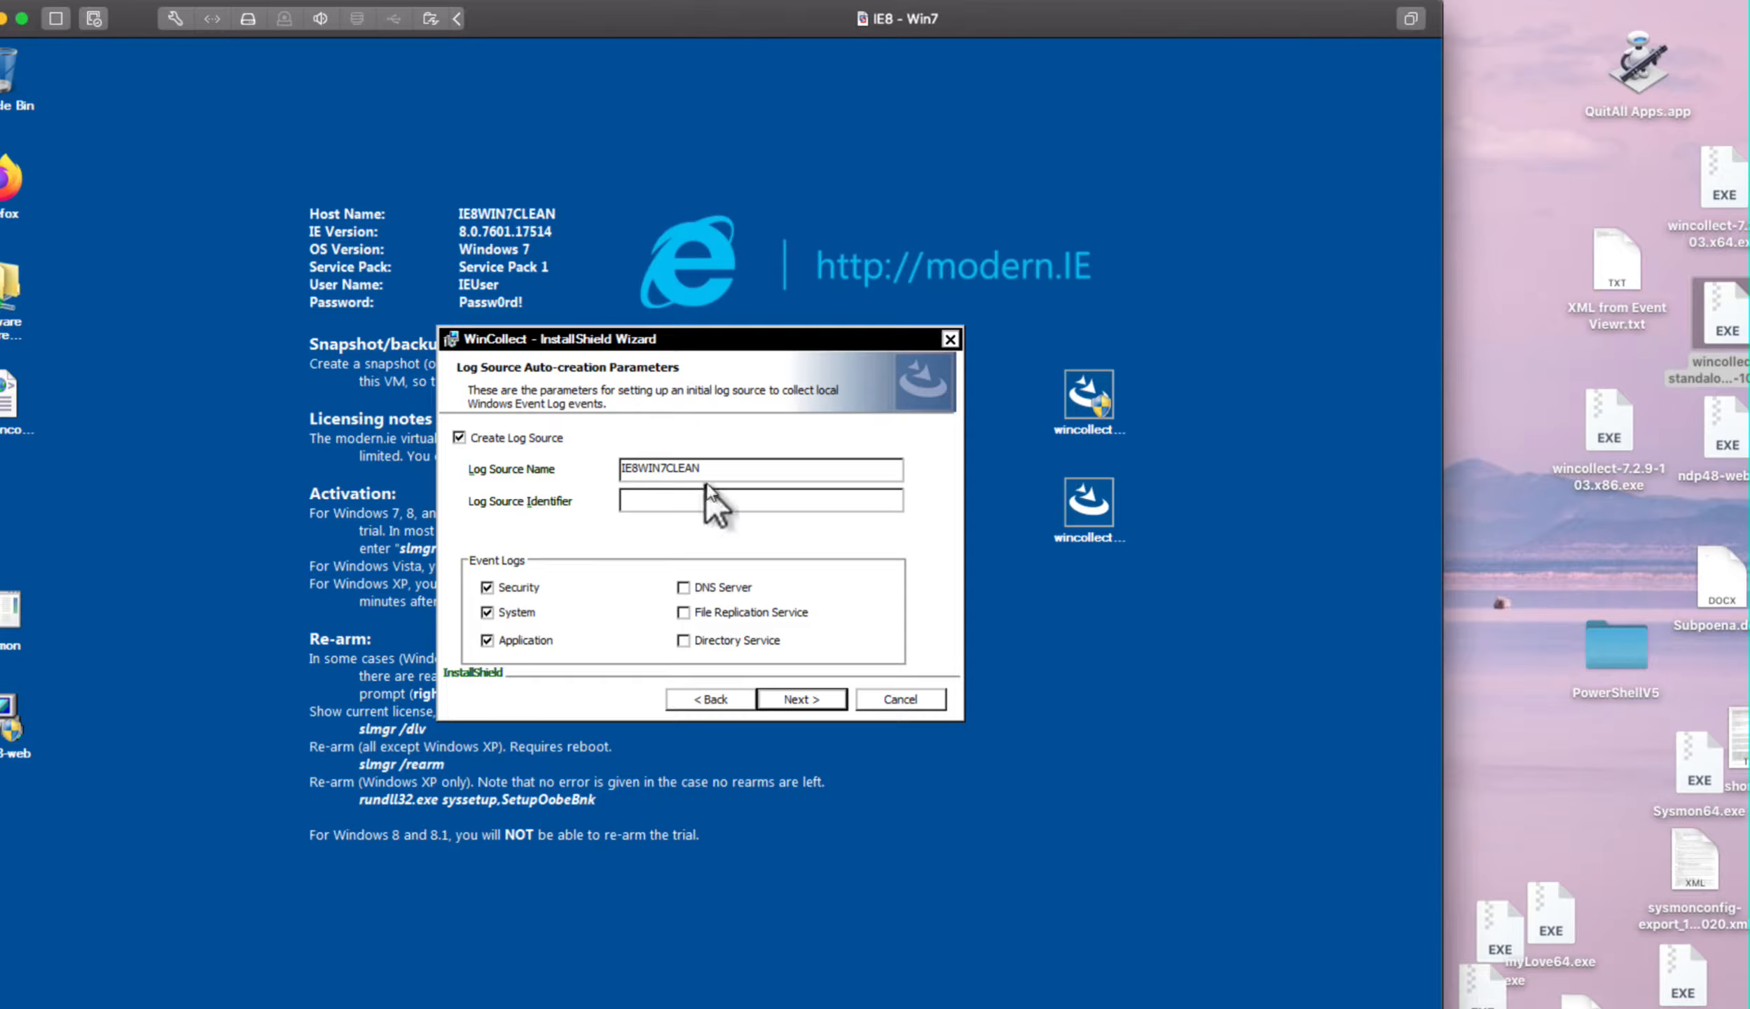
{"action": "left_click_drag", "start_coordinate": [701, 468], "coordinate": [559, 455]}
{"action": "key", "text": "ctrl+c"}
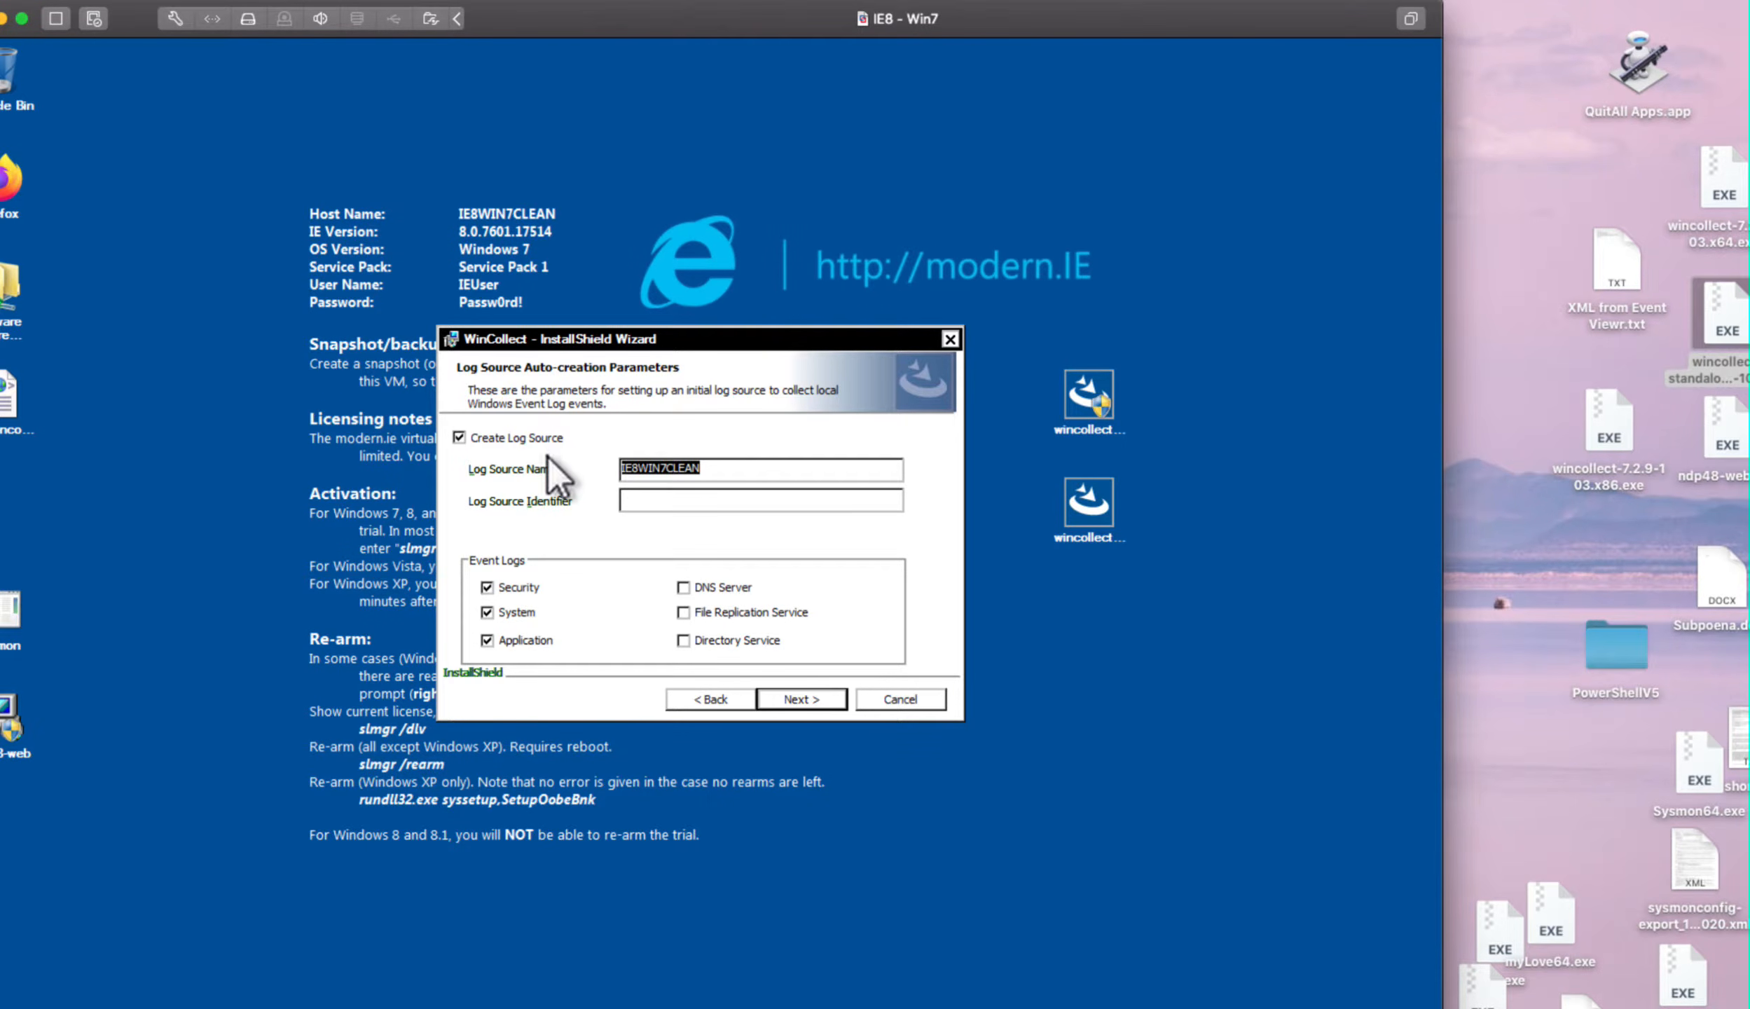
{"action": "left_click", "coordinate": [637, 497]}
{"action": "key", "text": "ctrl+v"}
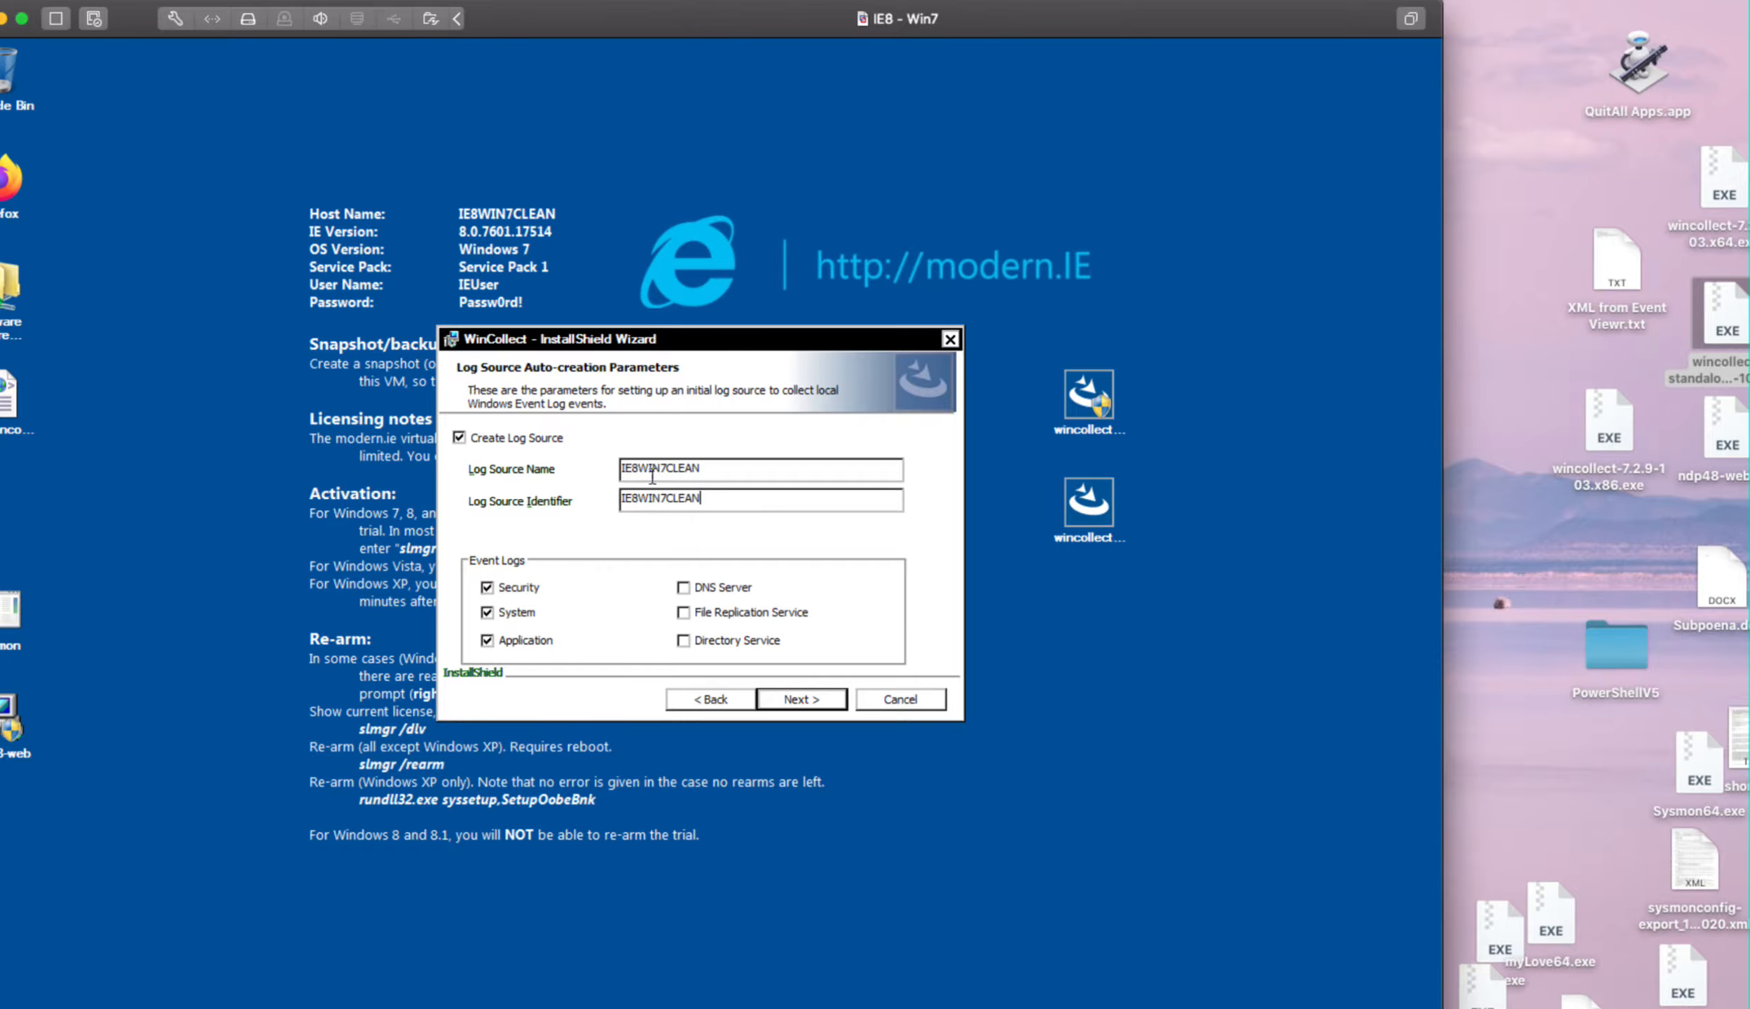
{"action": "left_click", "coordinate": [487, 639]}
{"action": "left_click", "coordinate": [812, 693]}
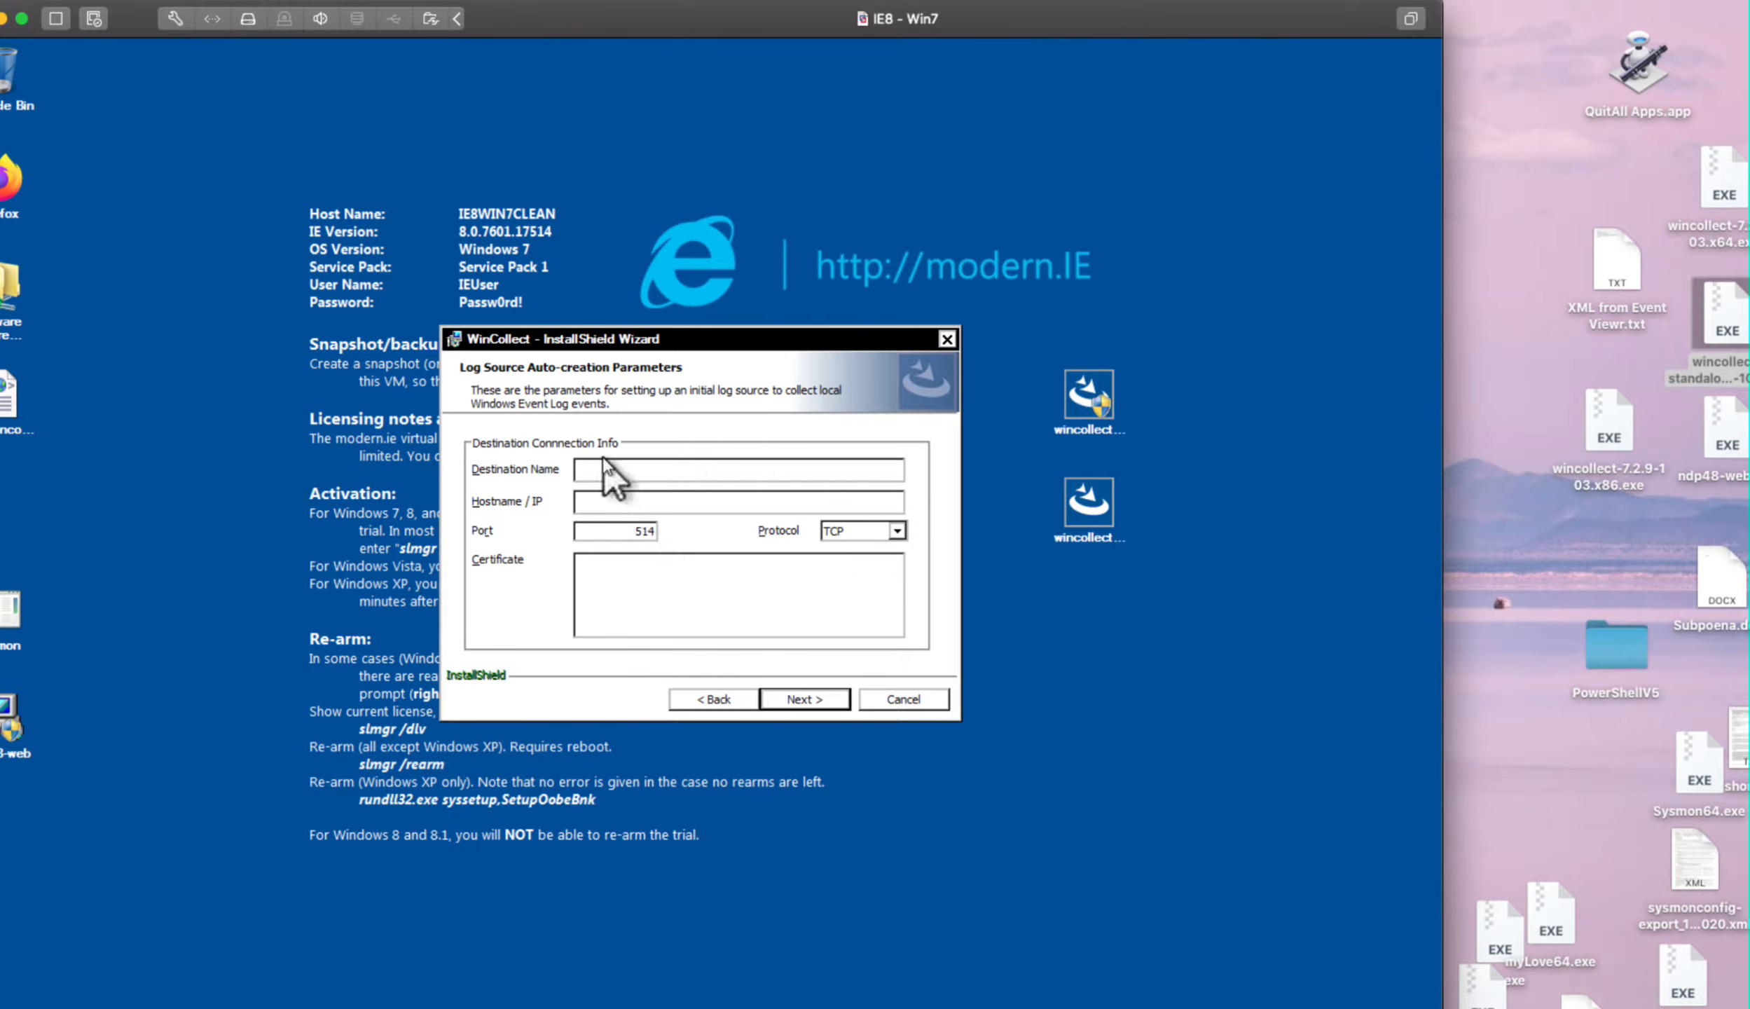
- Set the destination name to console and its hostname/IP to 172.16.60.10, keeping port 514 over TCP
{"action": "type", "text": "console"}
{"action": "left_click", "coordinate": [599, 503]}
{"action": "type", "text": "172.16.60.10"}
{"action": "left_click", "coordinate": [800, 695]}
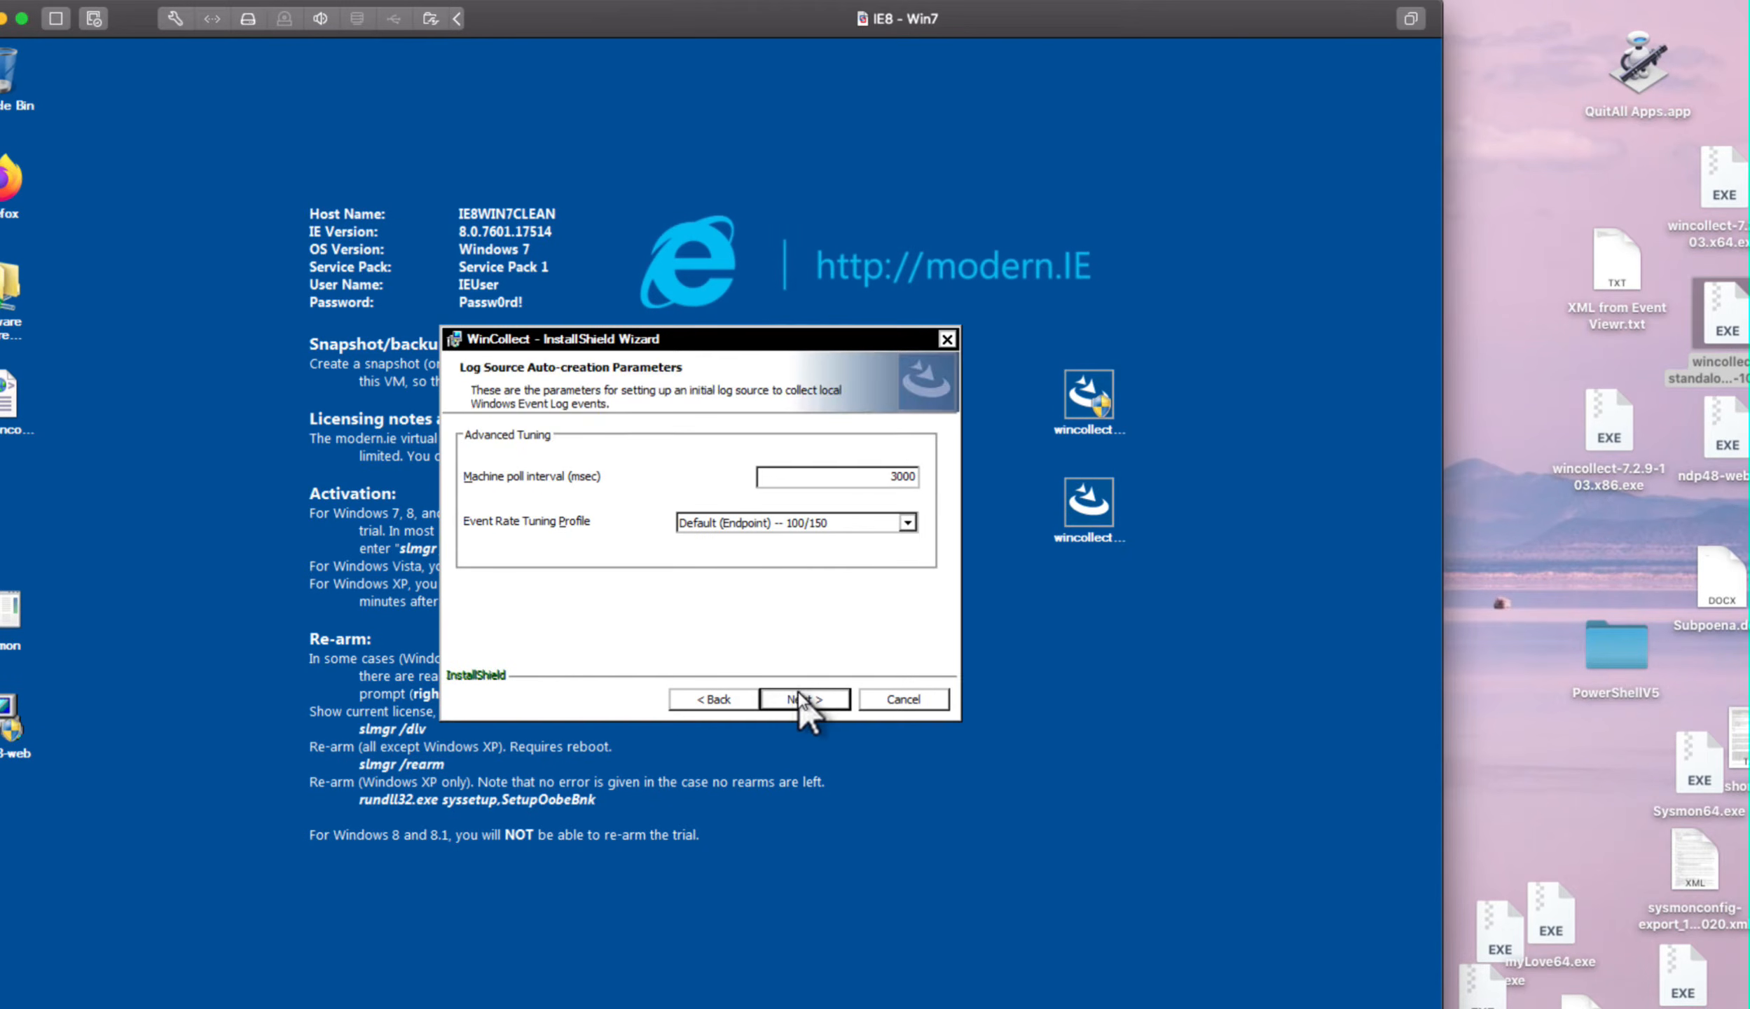
- Keep the 3000 msec poll interval and the Default (Endpoint) tuning profile, and finish installing WinCollect
{"action": "left_click", "coordinate": [799, 693]}
{"action": "left_click", "coordinate": [799, 693]}
{"action": "left_click", "coordinate": [799, 693]}
{"action": "left_click", "coordinate": [799, 693]}
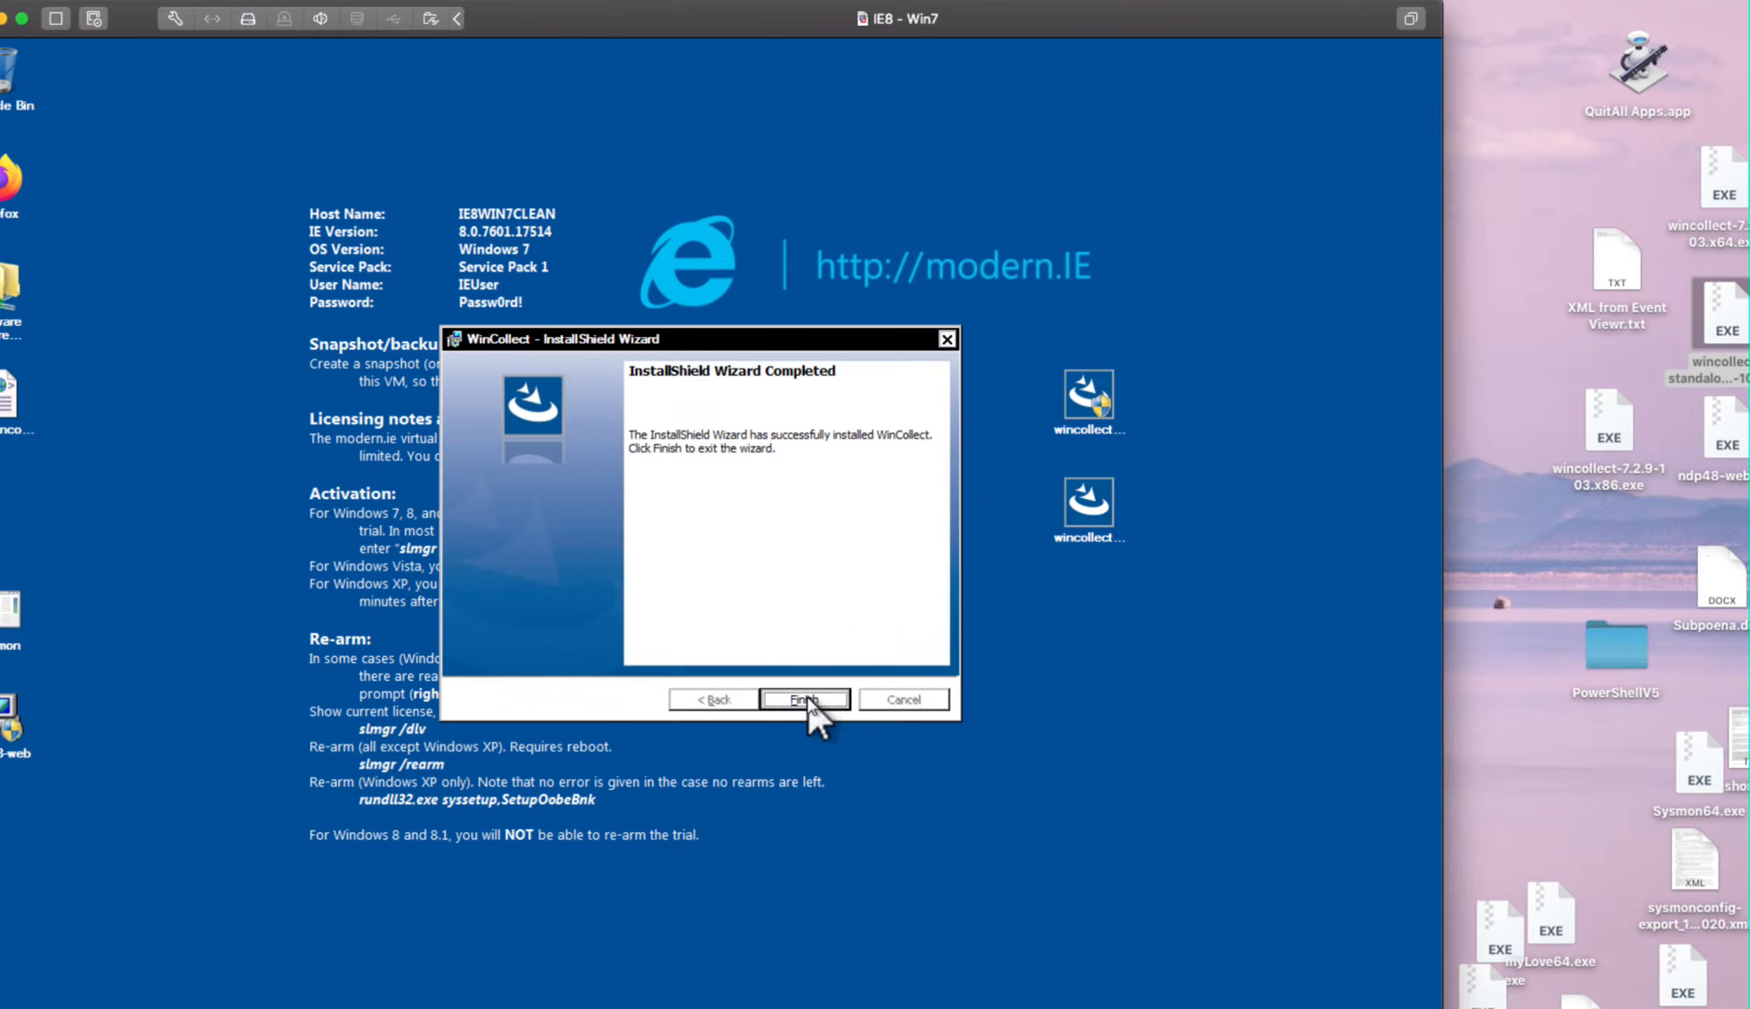
{"action": "left_click", "coordinate": [805, 699]}
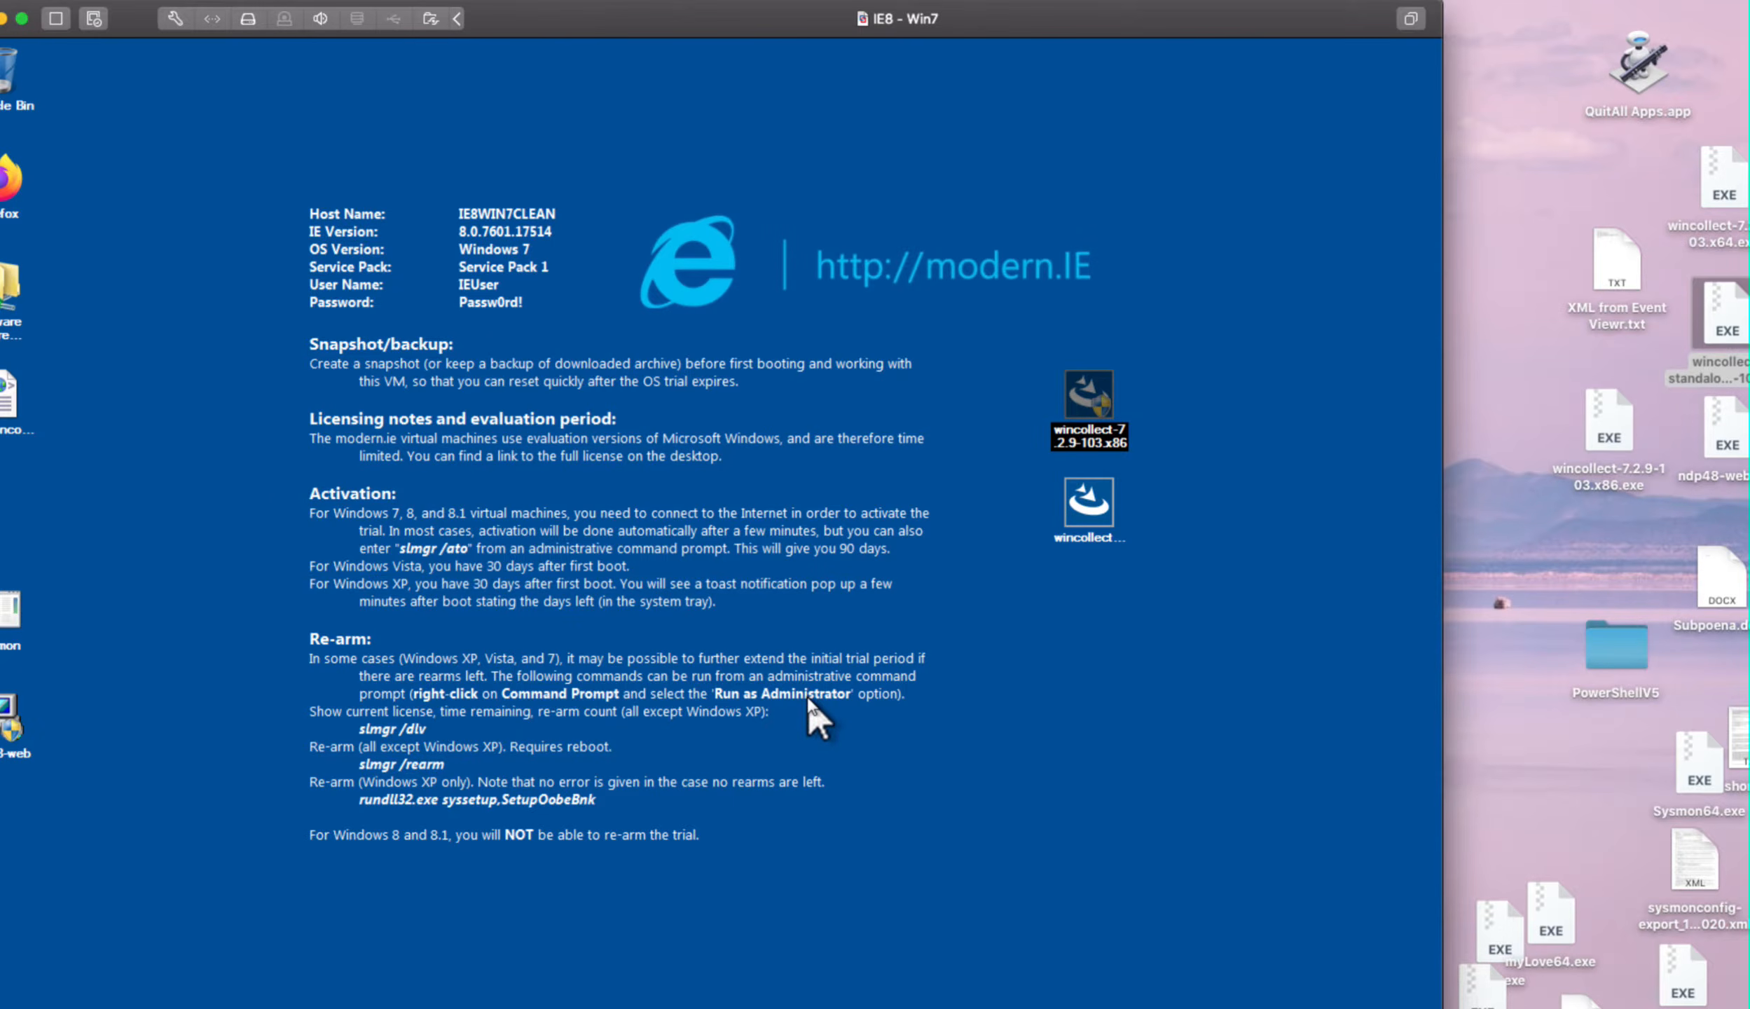
- Install the WinCollect Standalone Patch with its default features and folder, accepting the license and allowing the Configuration Console to change the computer
{"action": "double_click", "coordinate": [1084, 515]}
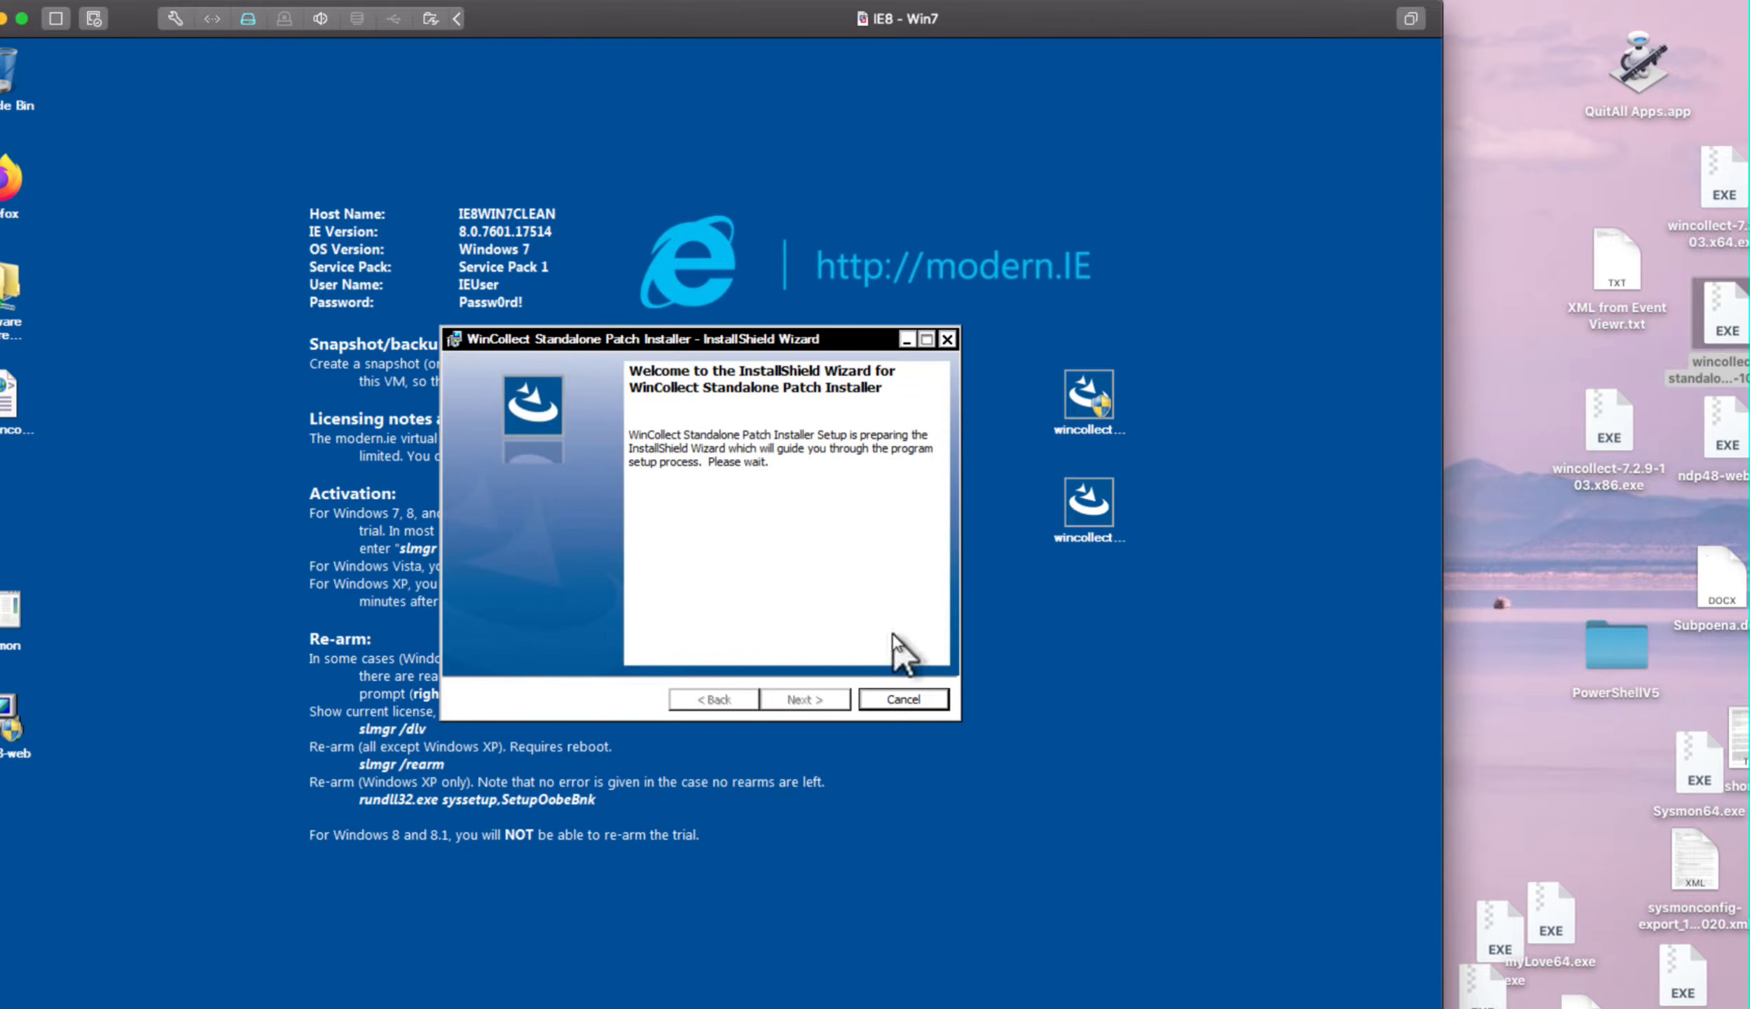
{"action": "left_click", "coordinate": [799, 702]}
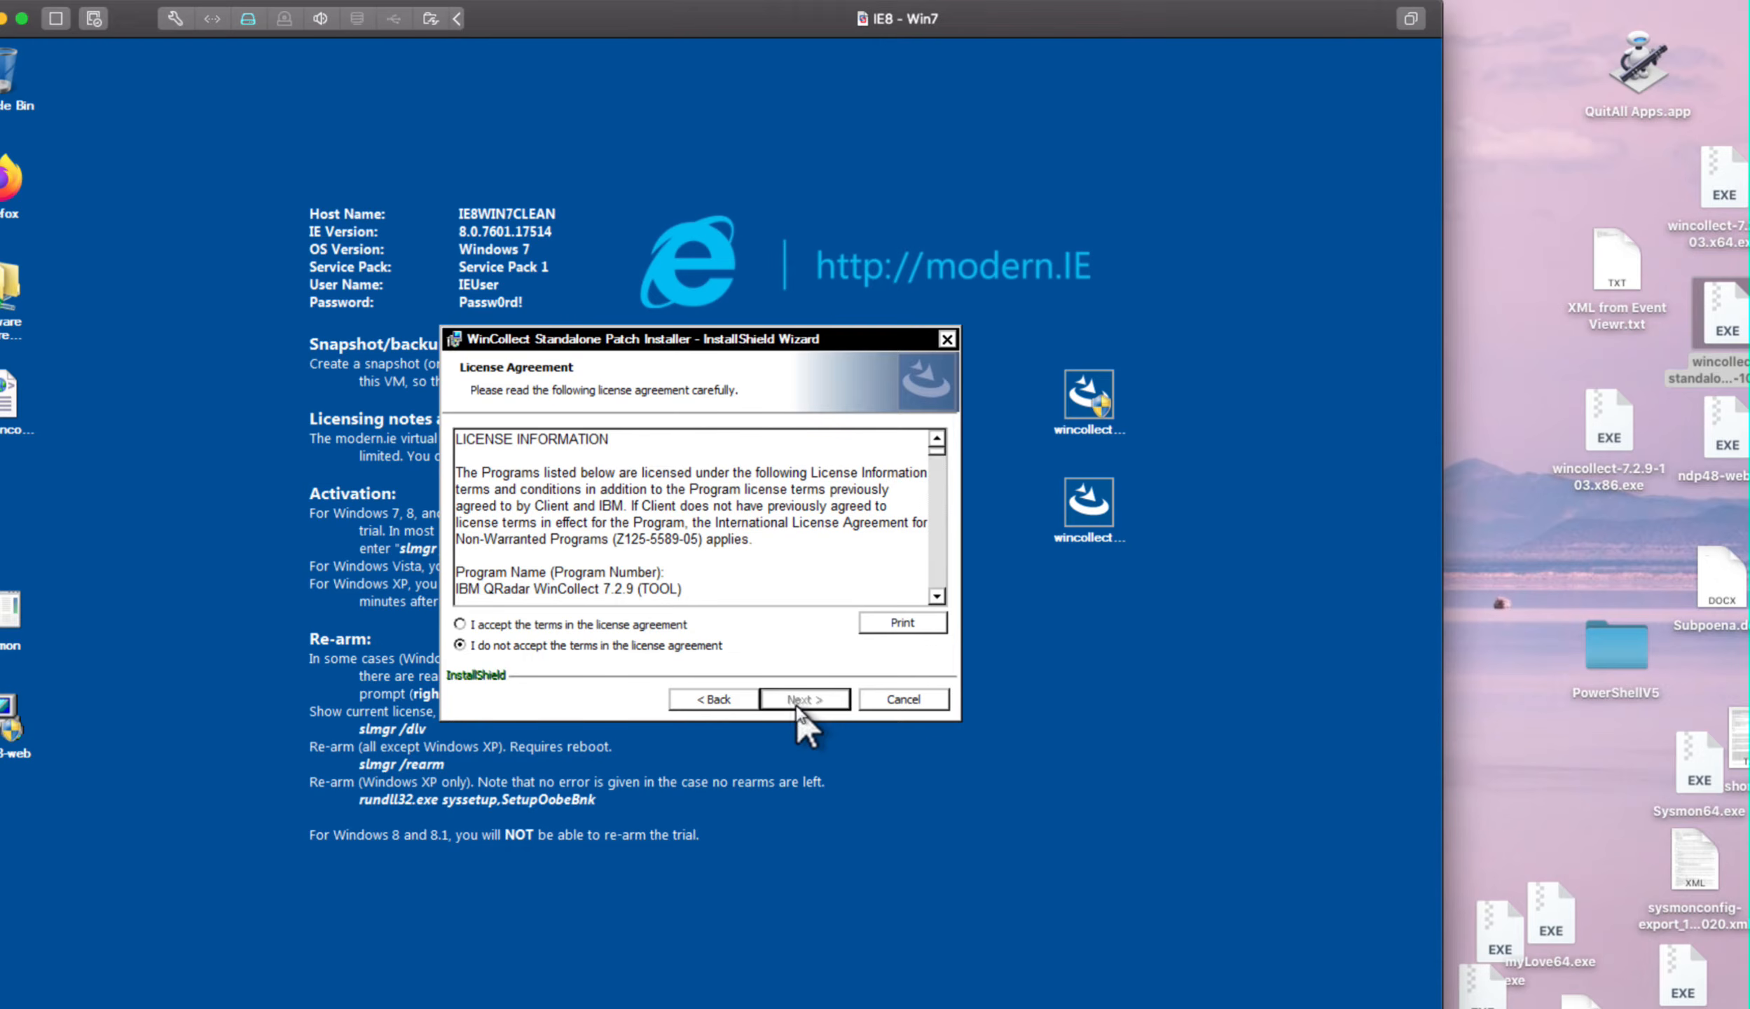
{"action": "left_click", "coordinate": [662, 625]}
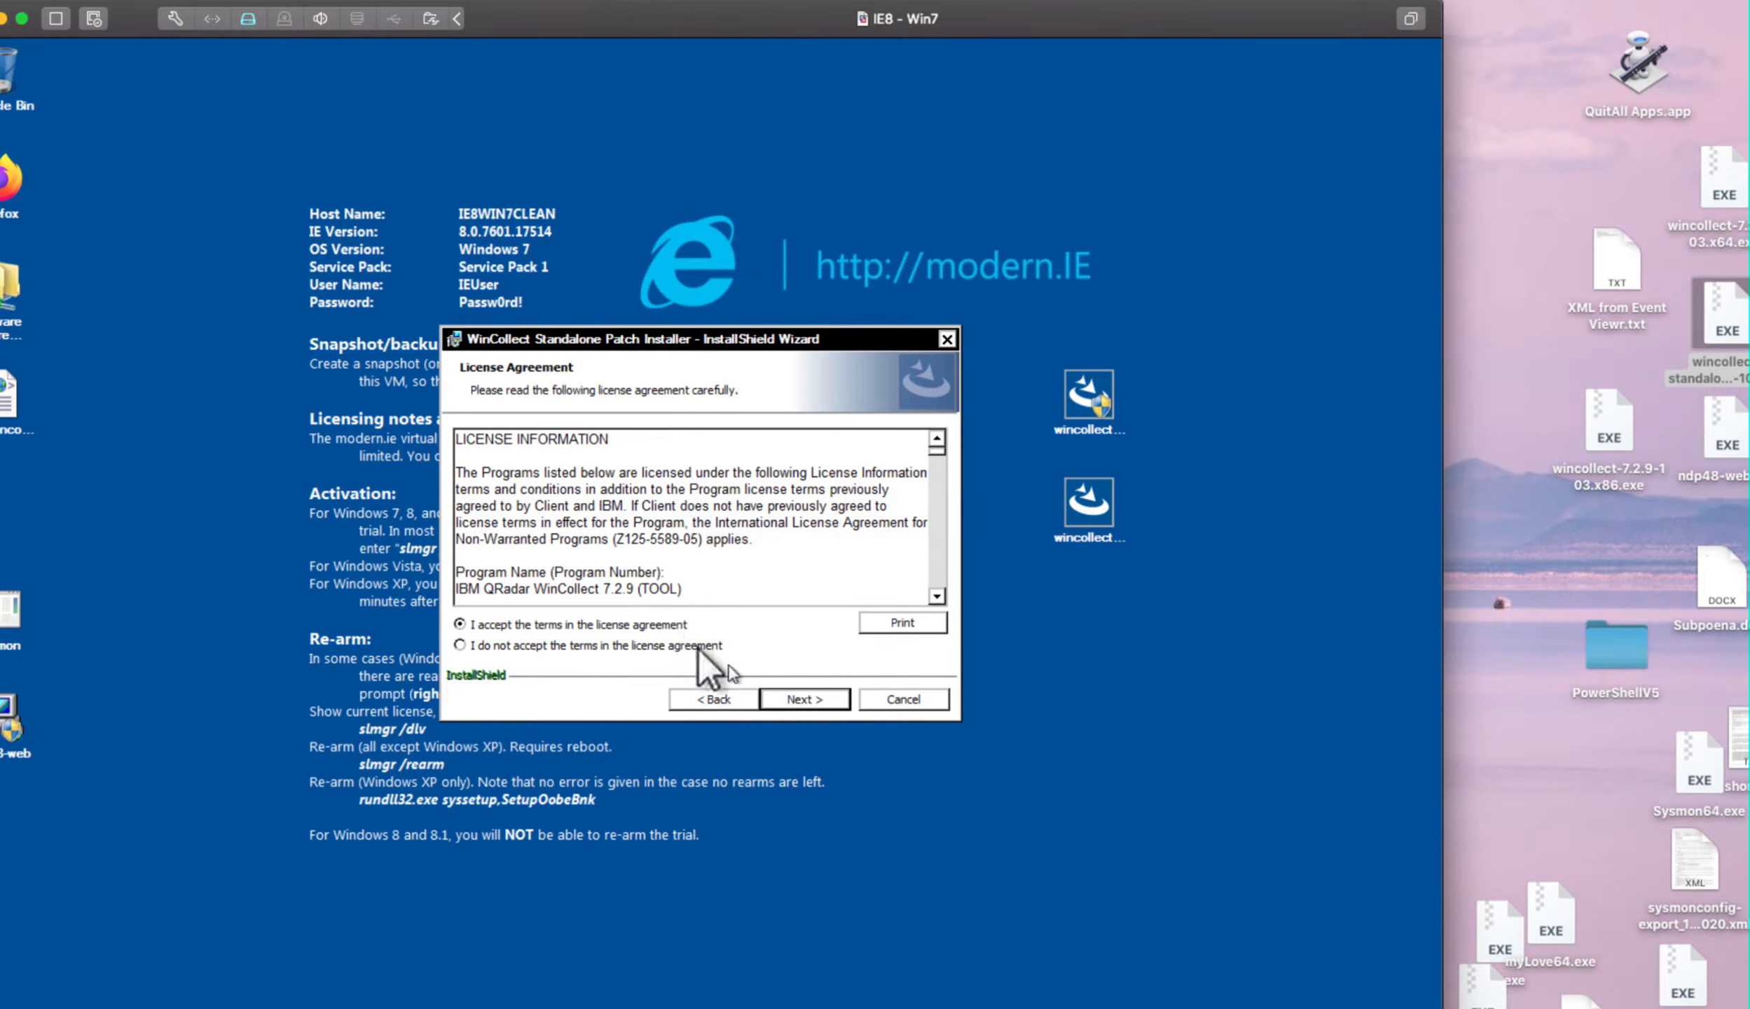
{"action": "left_click", "coordinate": [801, 701]}
{"action": "left_click", "coordinate": [801, 702]}
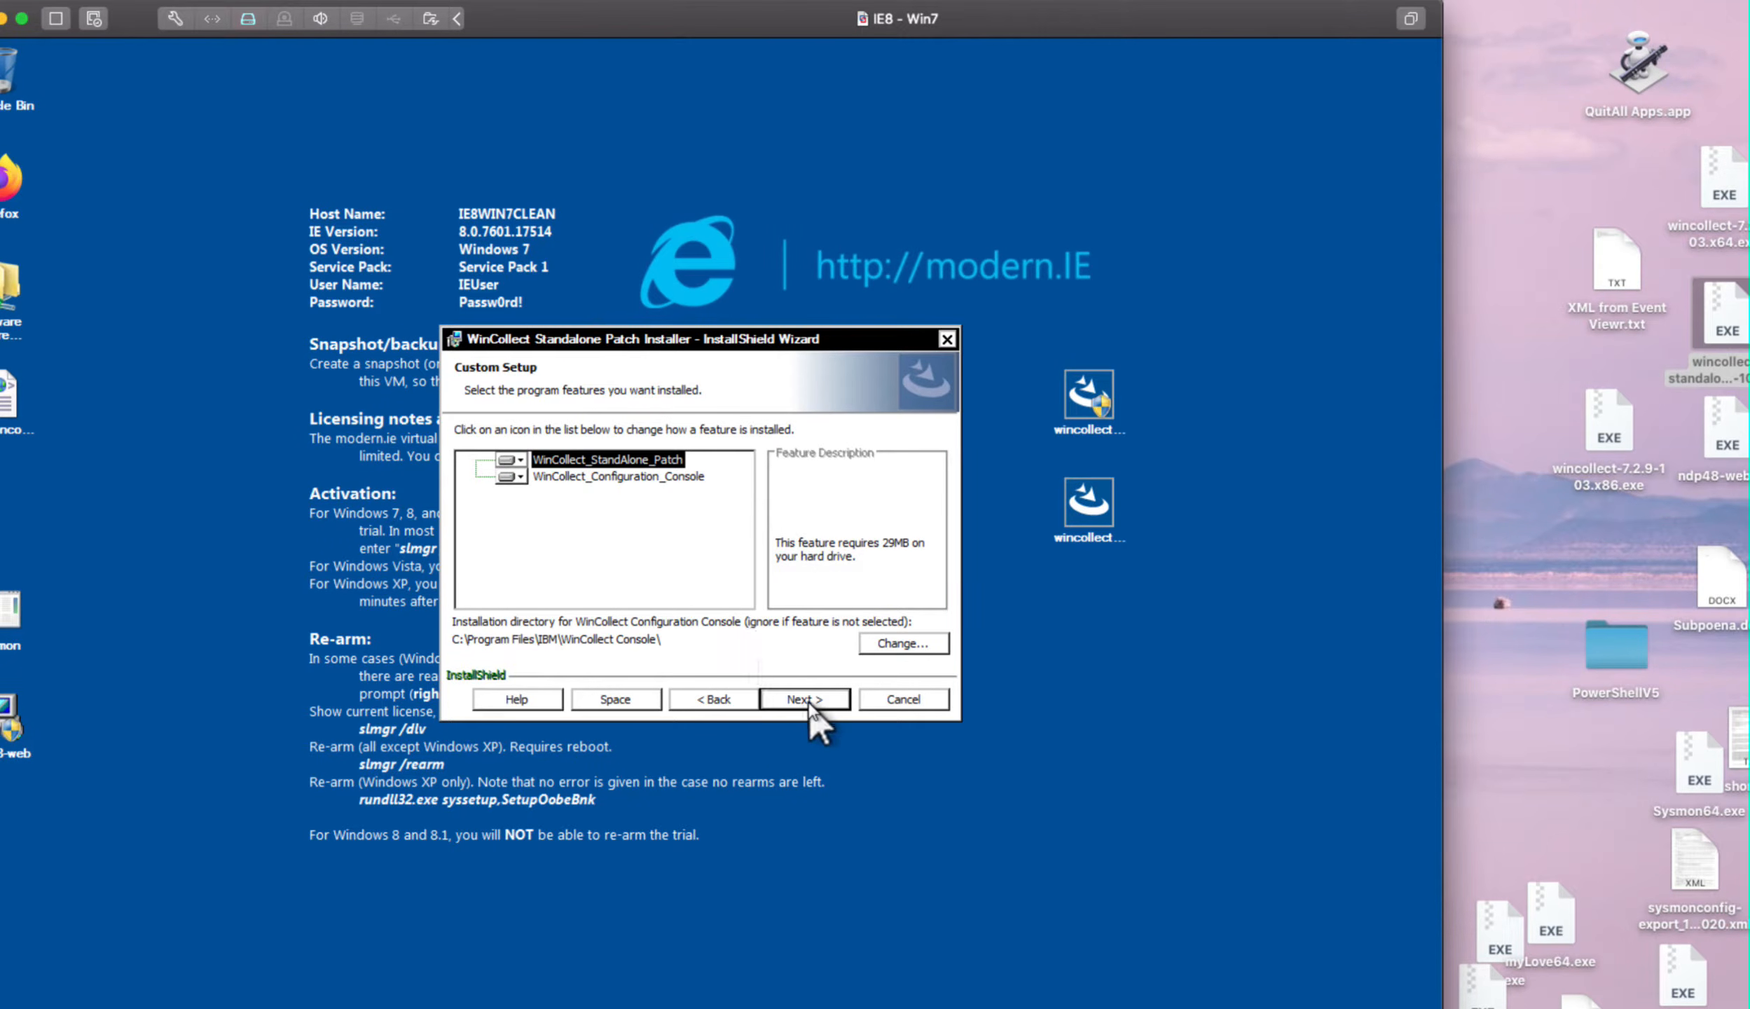
{"action": "left_click", "coordinate": [808, 700]}
{"action": "left_click", "coordinate": [806, 698]}
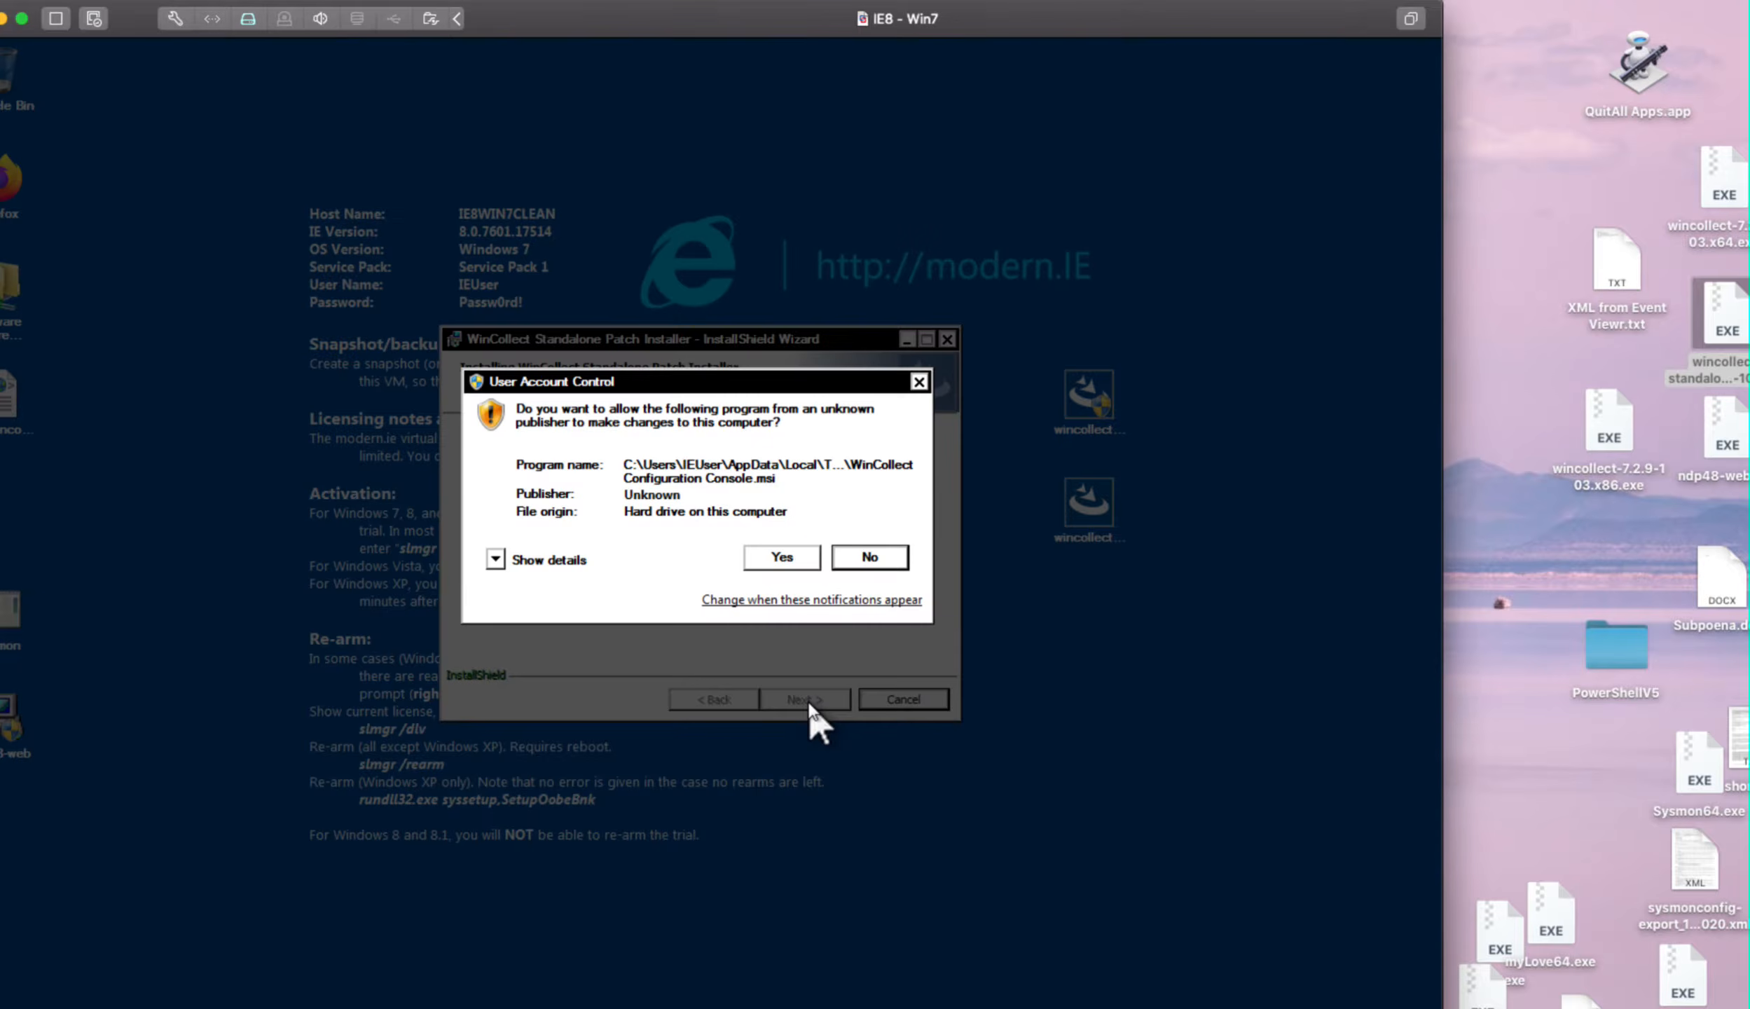
{"action": "left_click", "coordinate": [784, 559]}
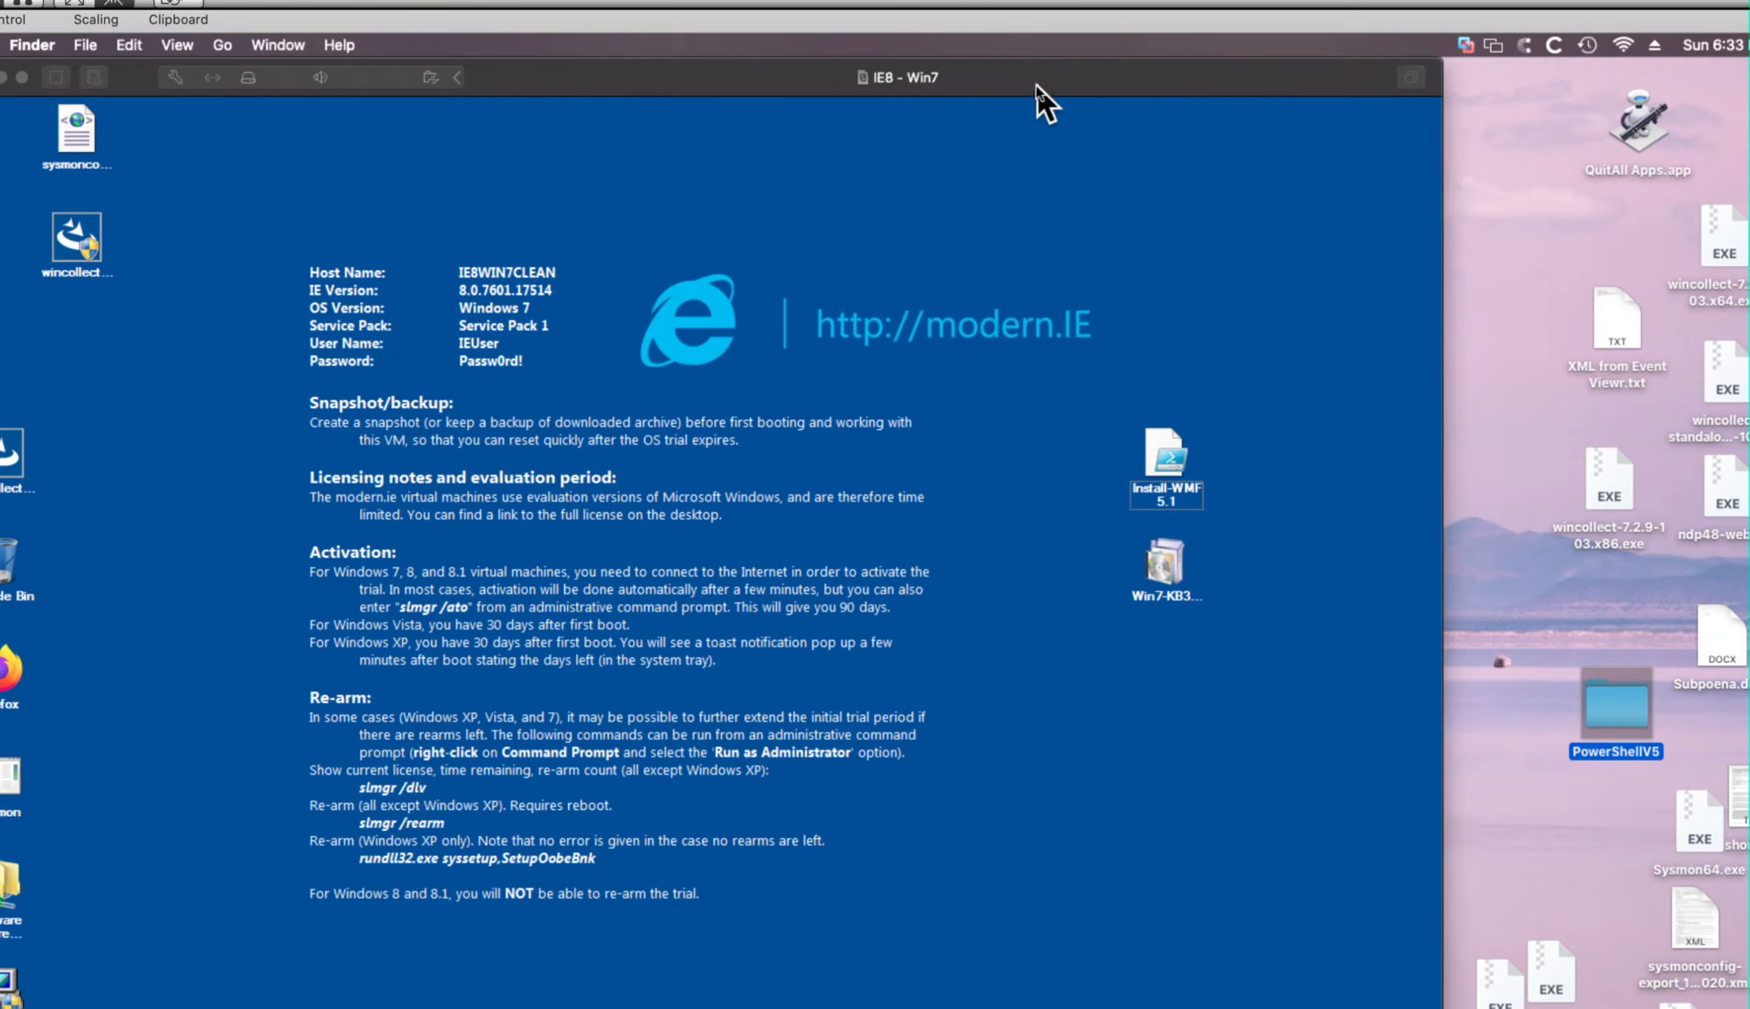
- Start installing the Windows update KB3191566 from the desktop and accept its license terms
{"action": "left_click", "coordinate": [1171, 562]}
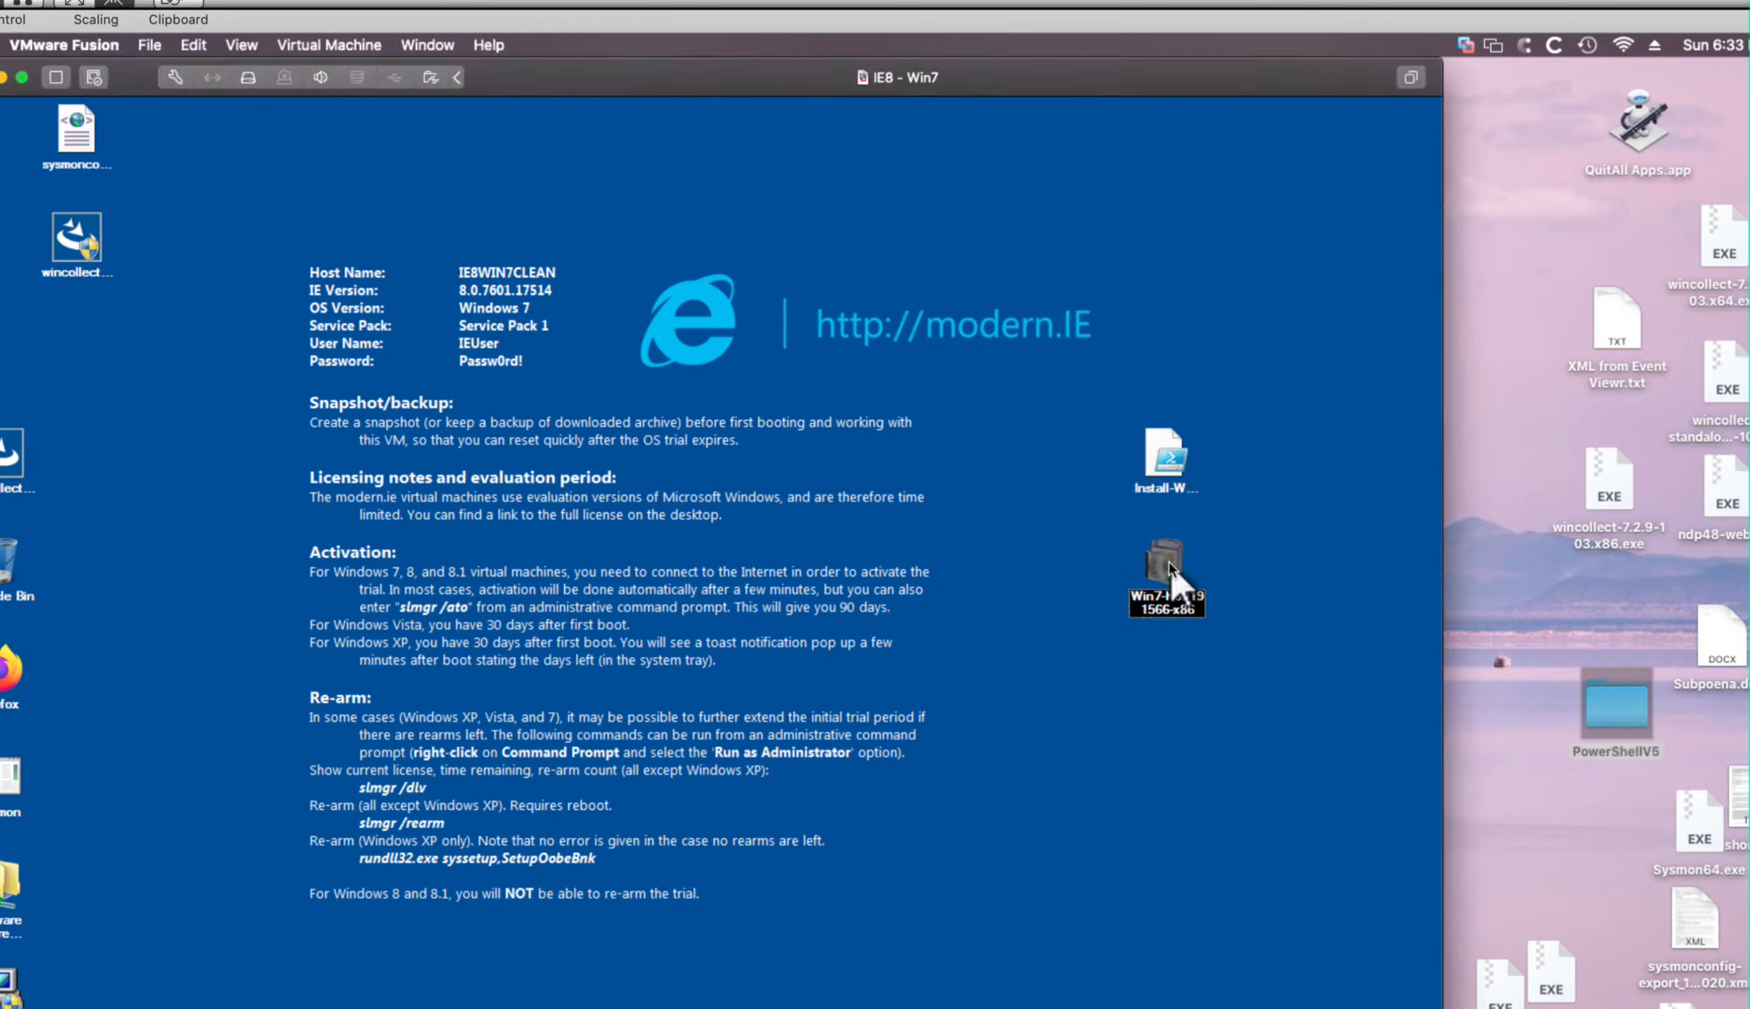
{"action": "double_click", "coordinate": [1170, 564]}
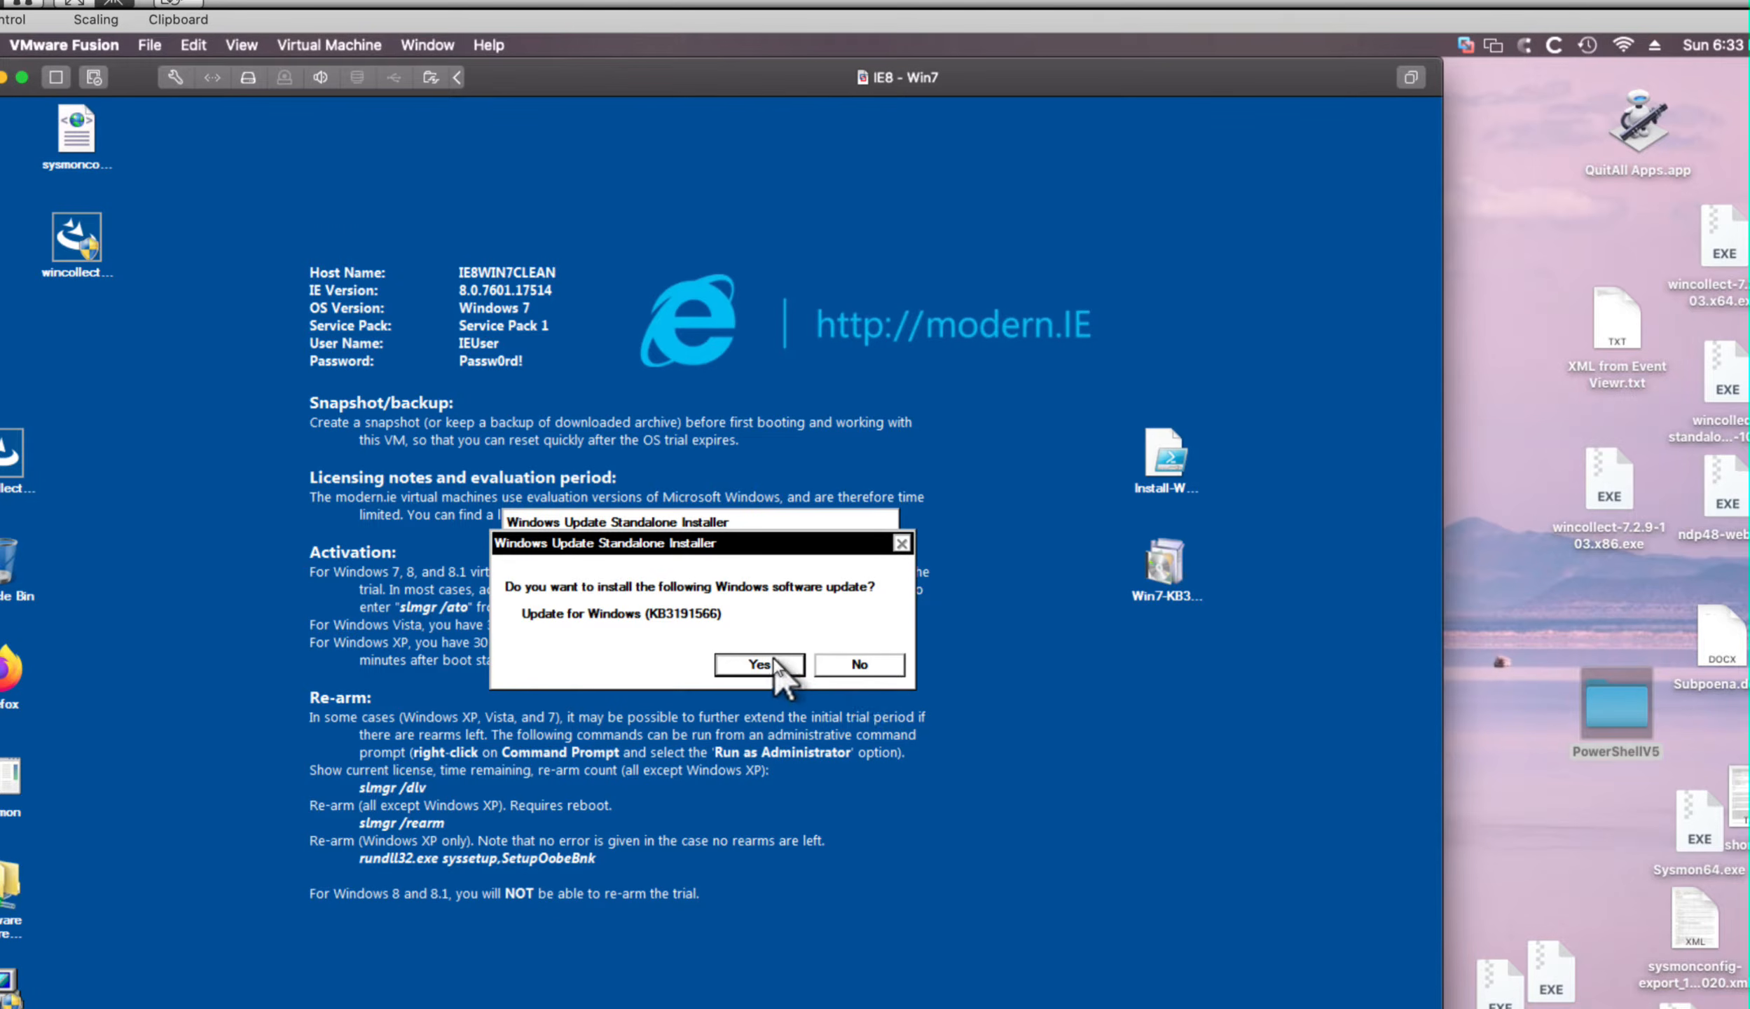
{"action": "left_click", "coordinate": [775, 661]}
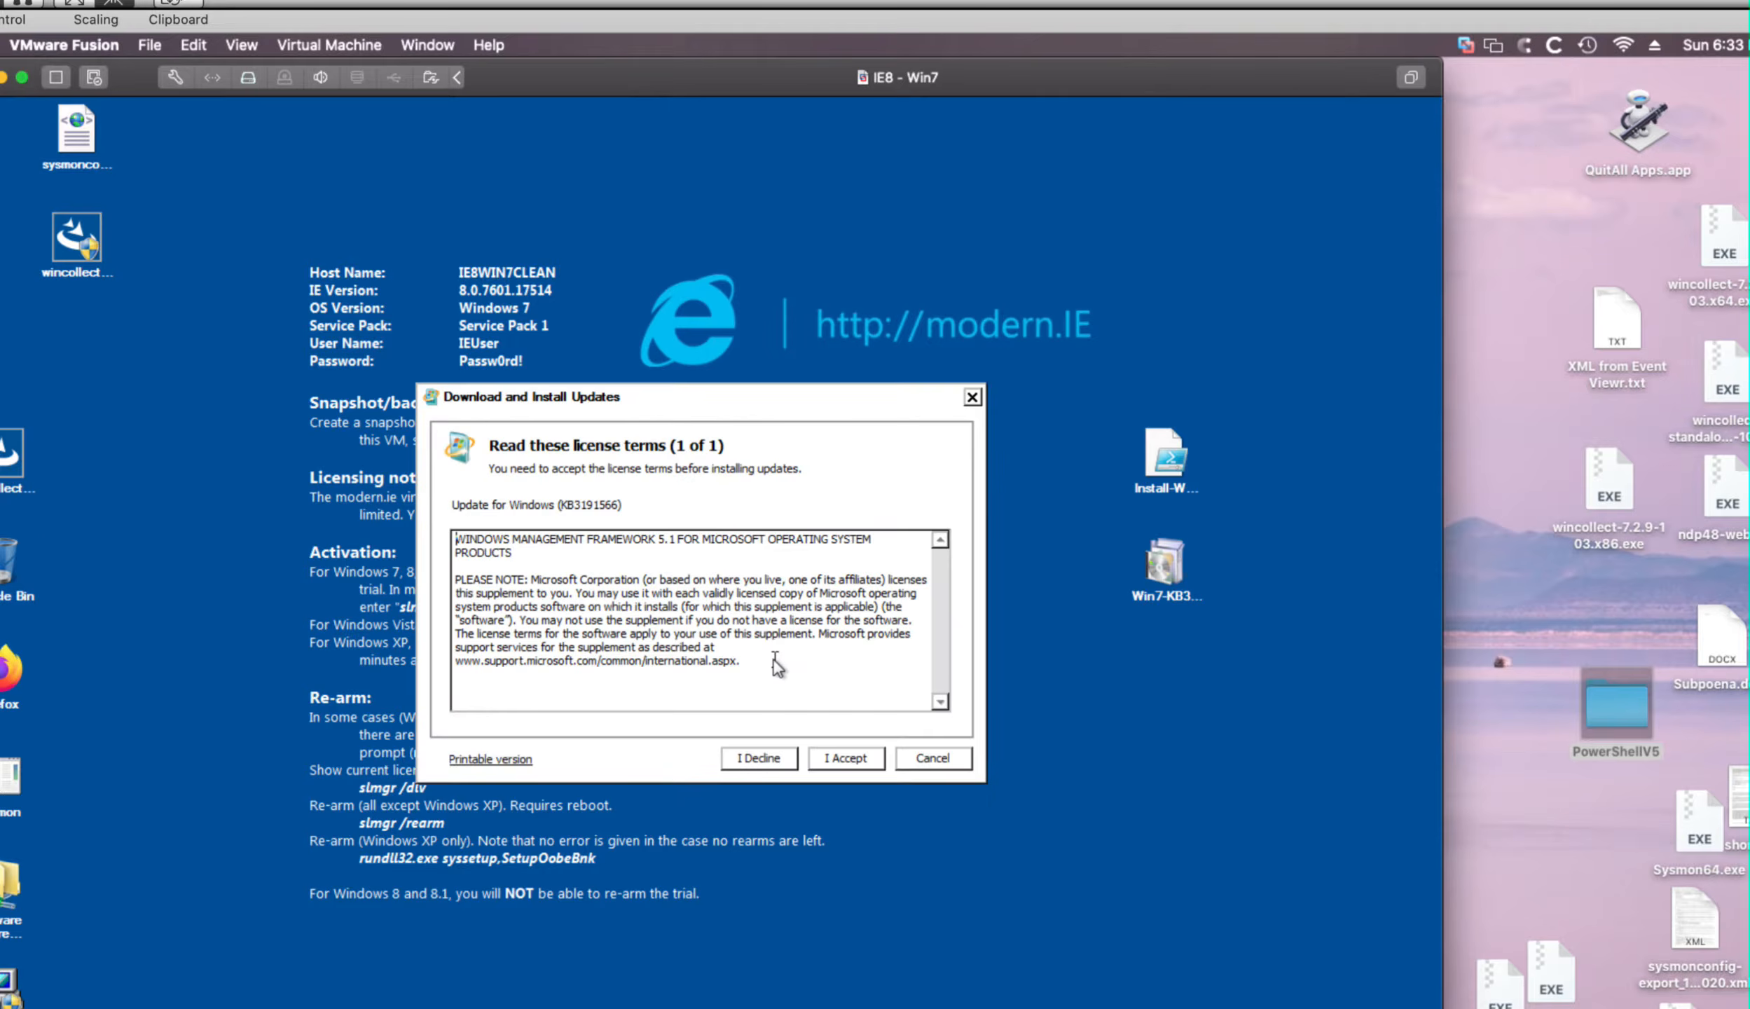
{"action": "left_click", "coordinate": [849, 754]}
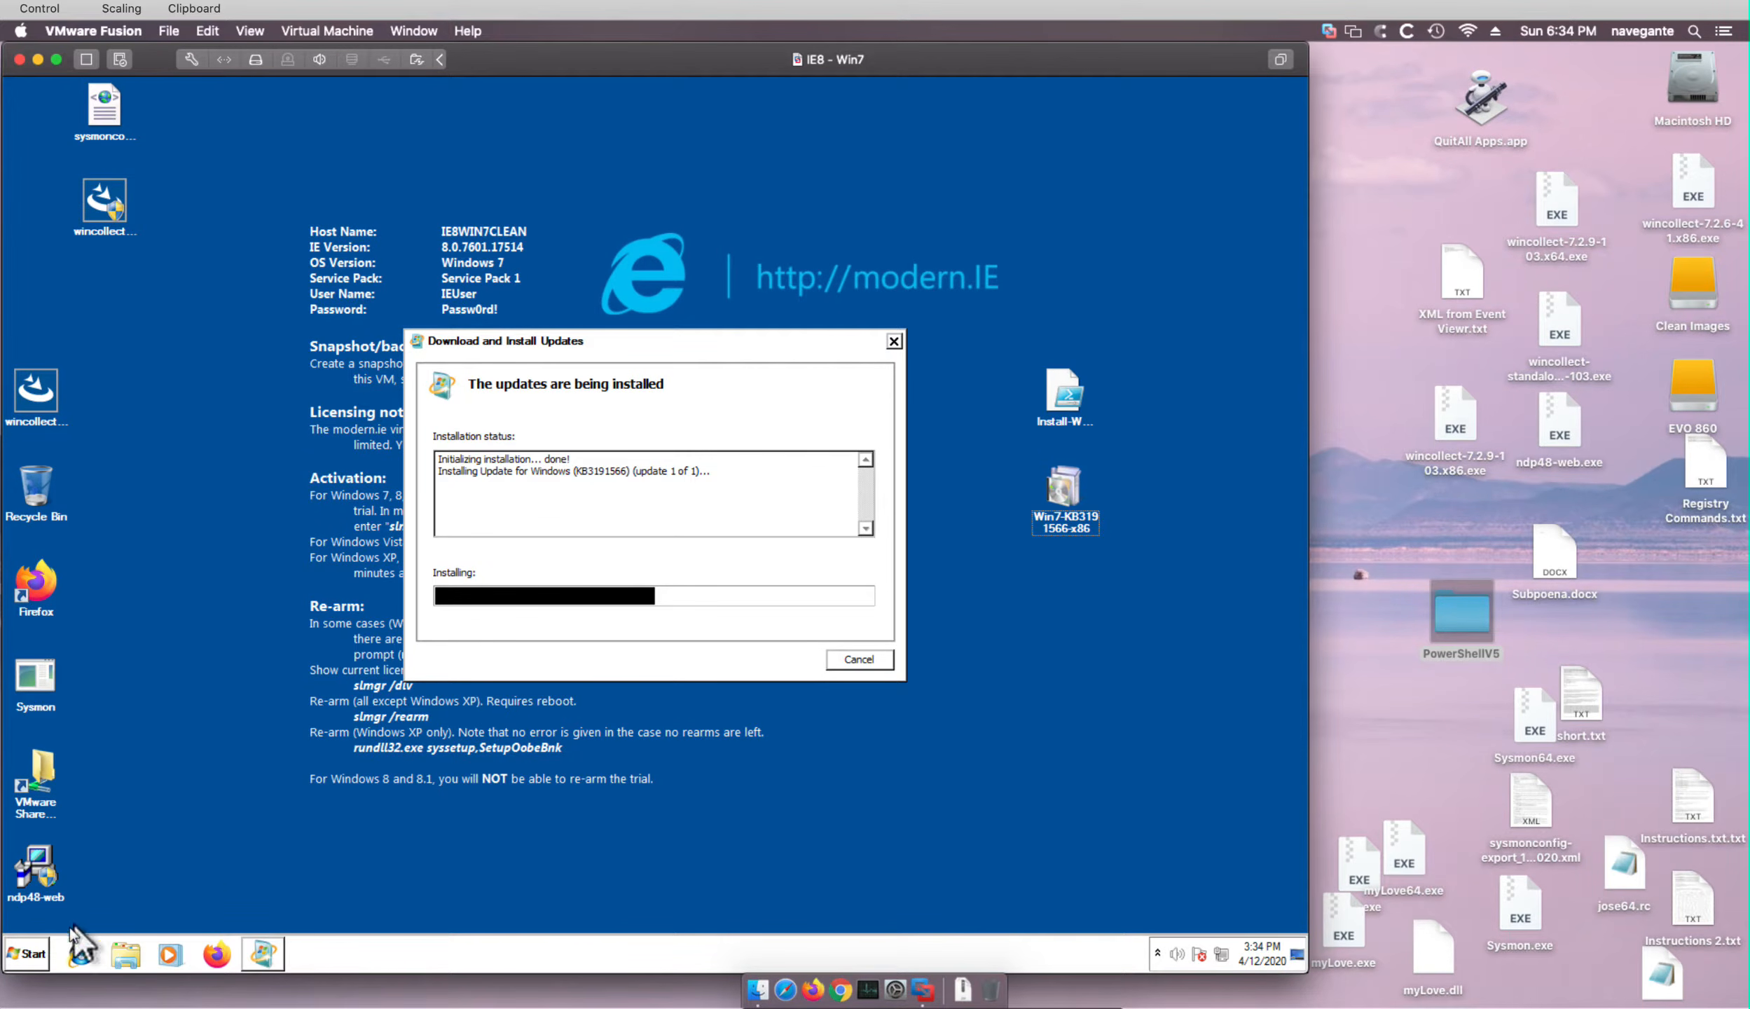
- Check the installed PowerShell version by running $host.version in Windows PowerShell, and close its window
{"action": "left_click", "coordinate": [25, 945]}
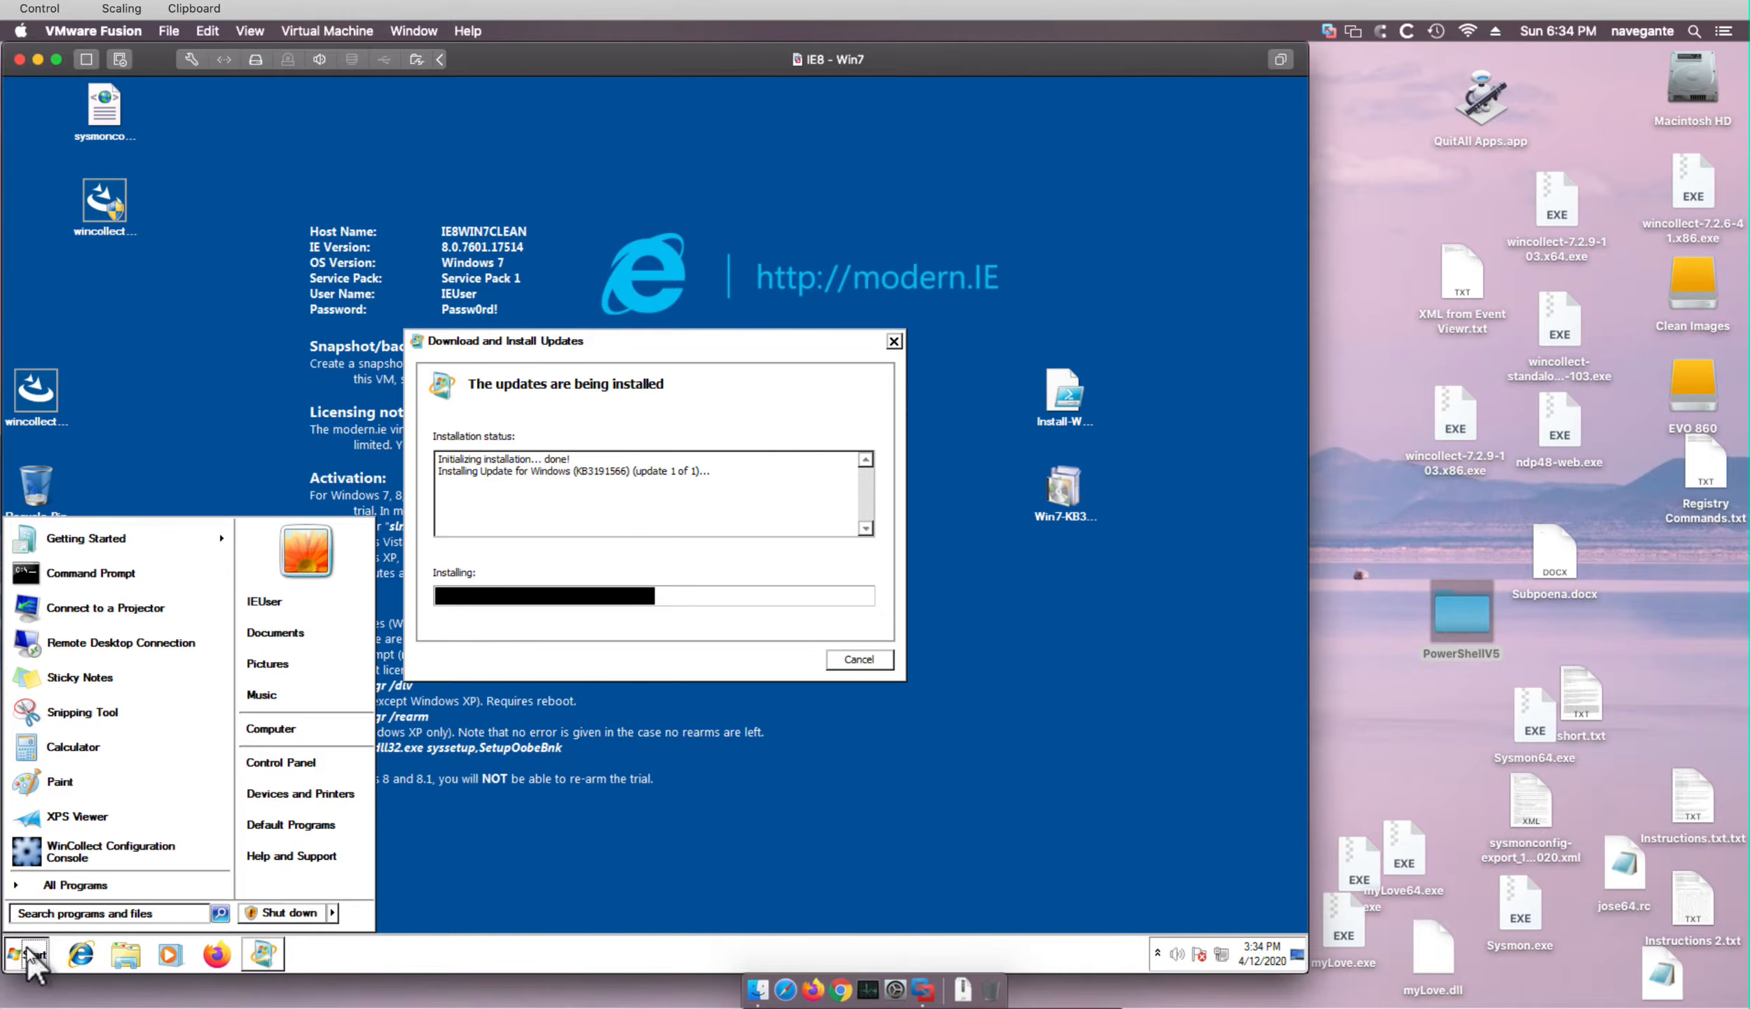
{"action": "type", "text": "powershell"}
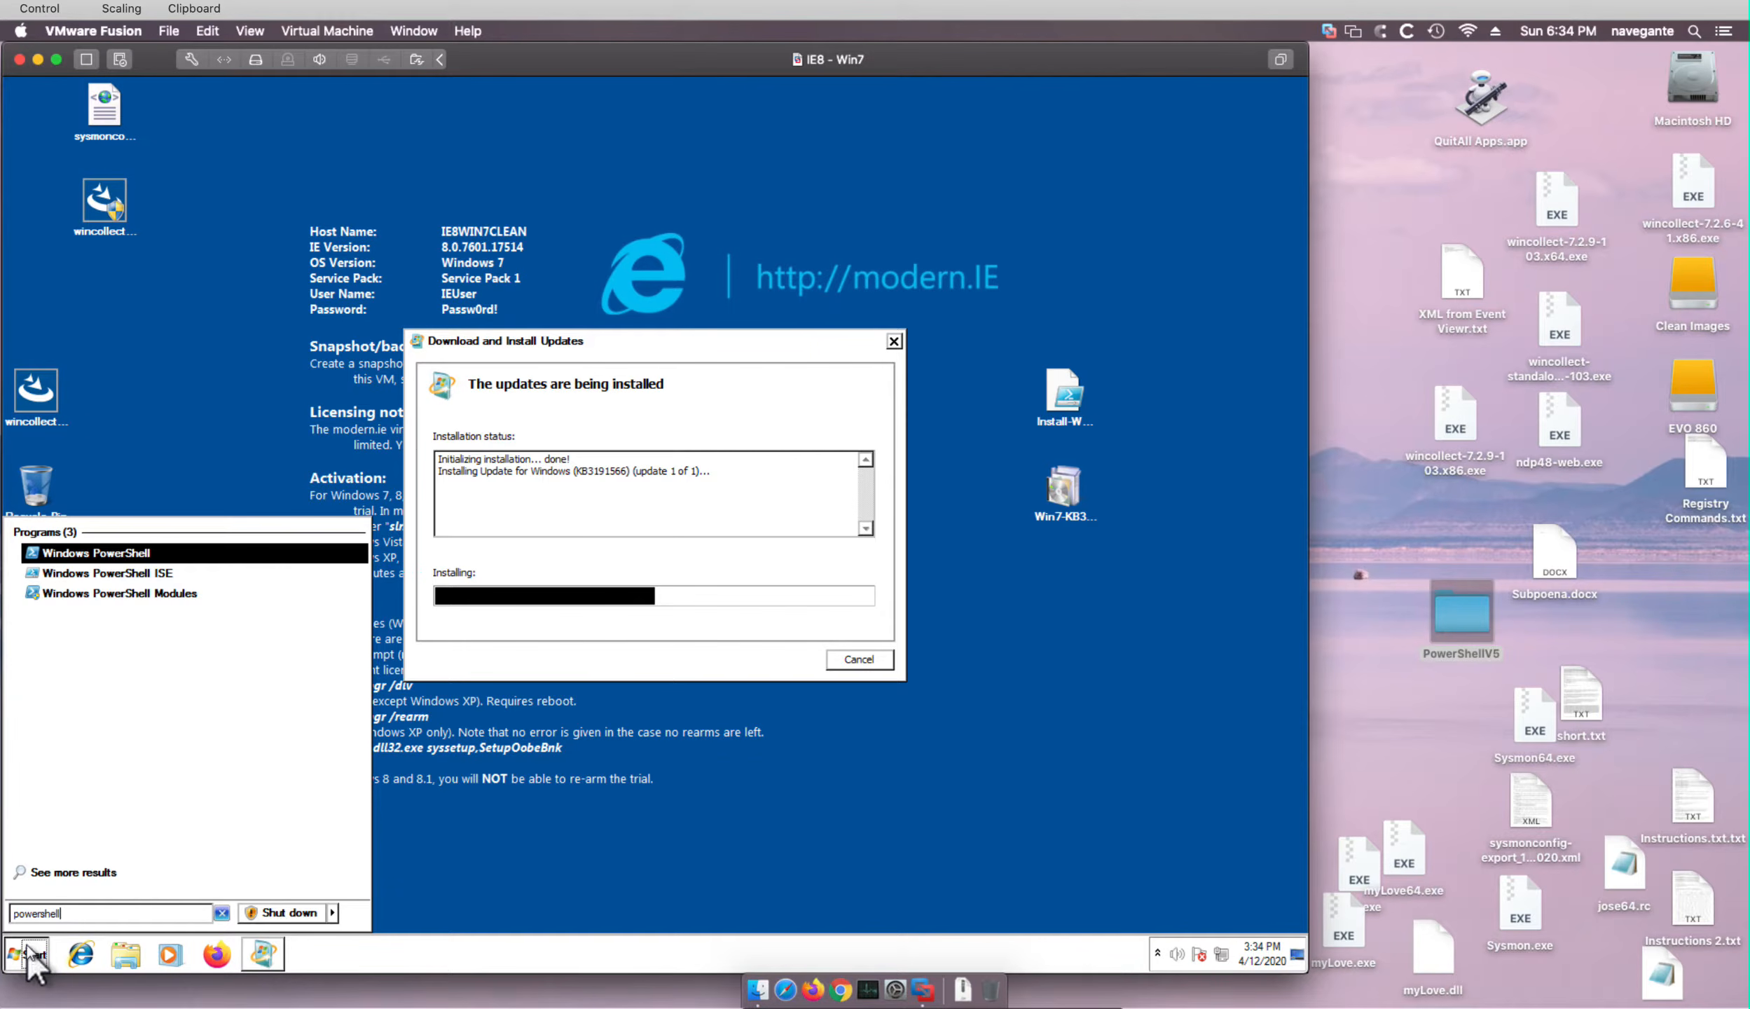
{"action": "left_click", "coordinate": [102, 557]}
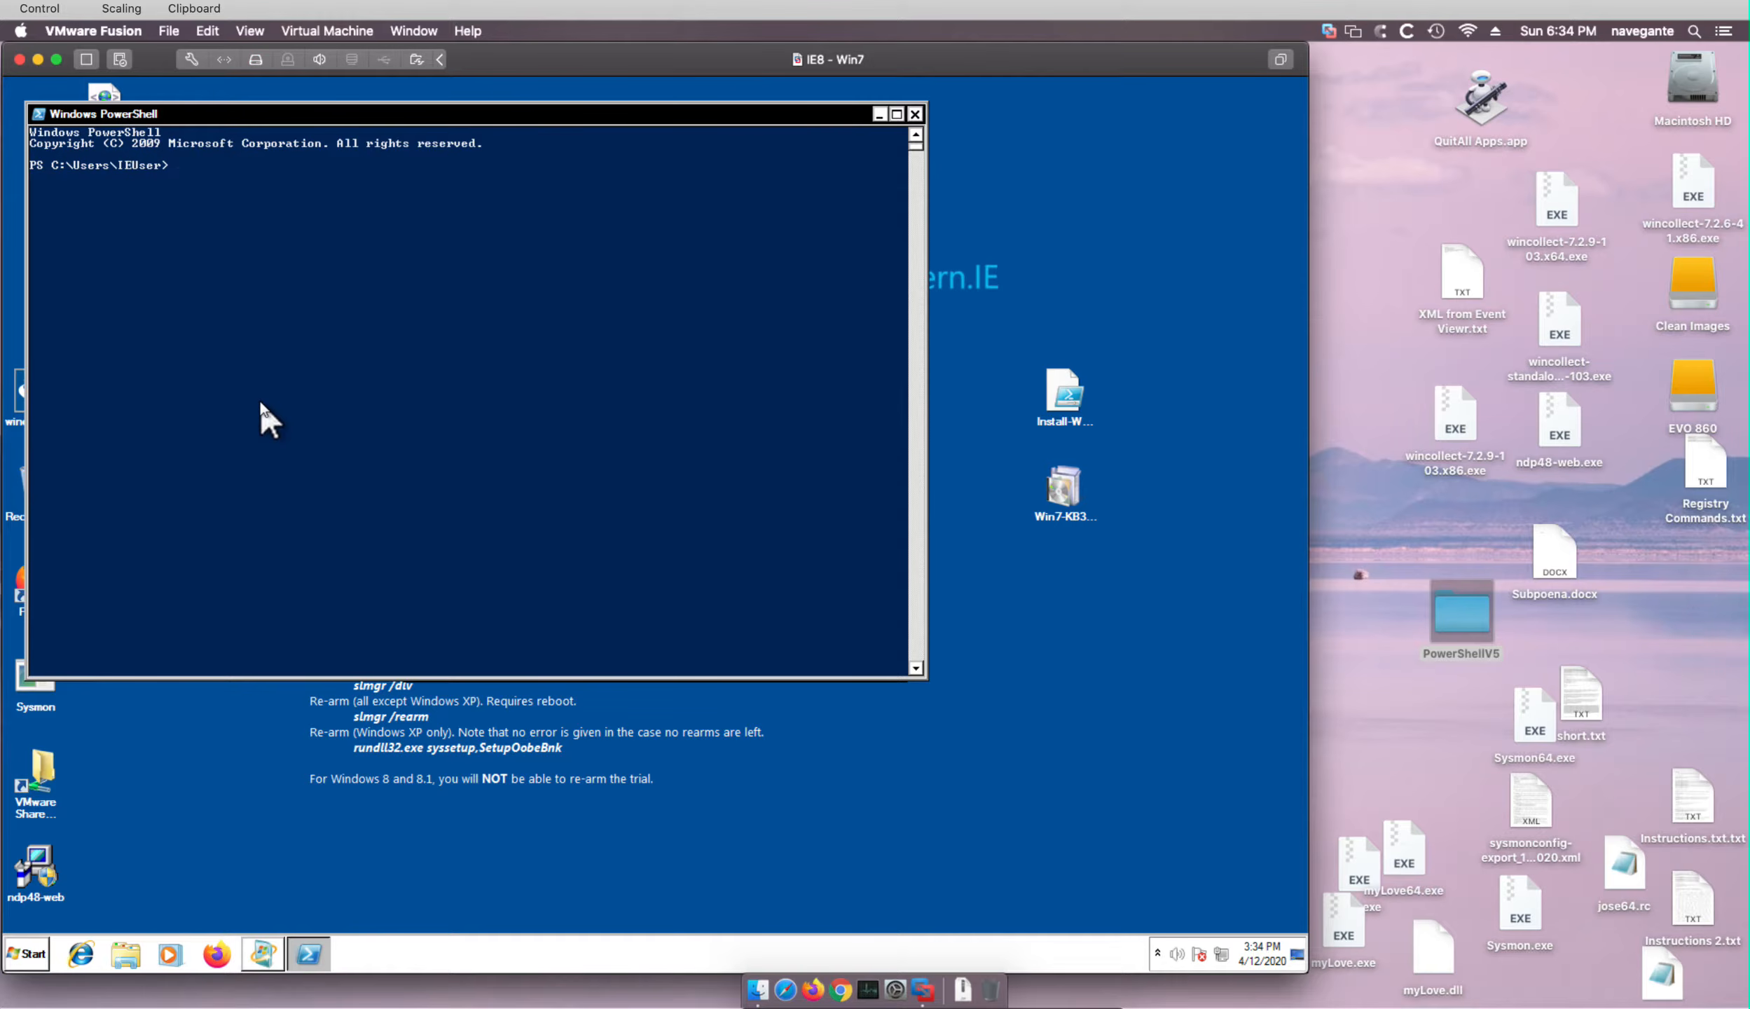
{"action": "type", "text": "$host.version"}
{"action": "key", "text": "Return"}
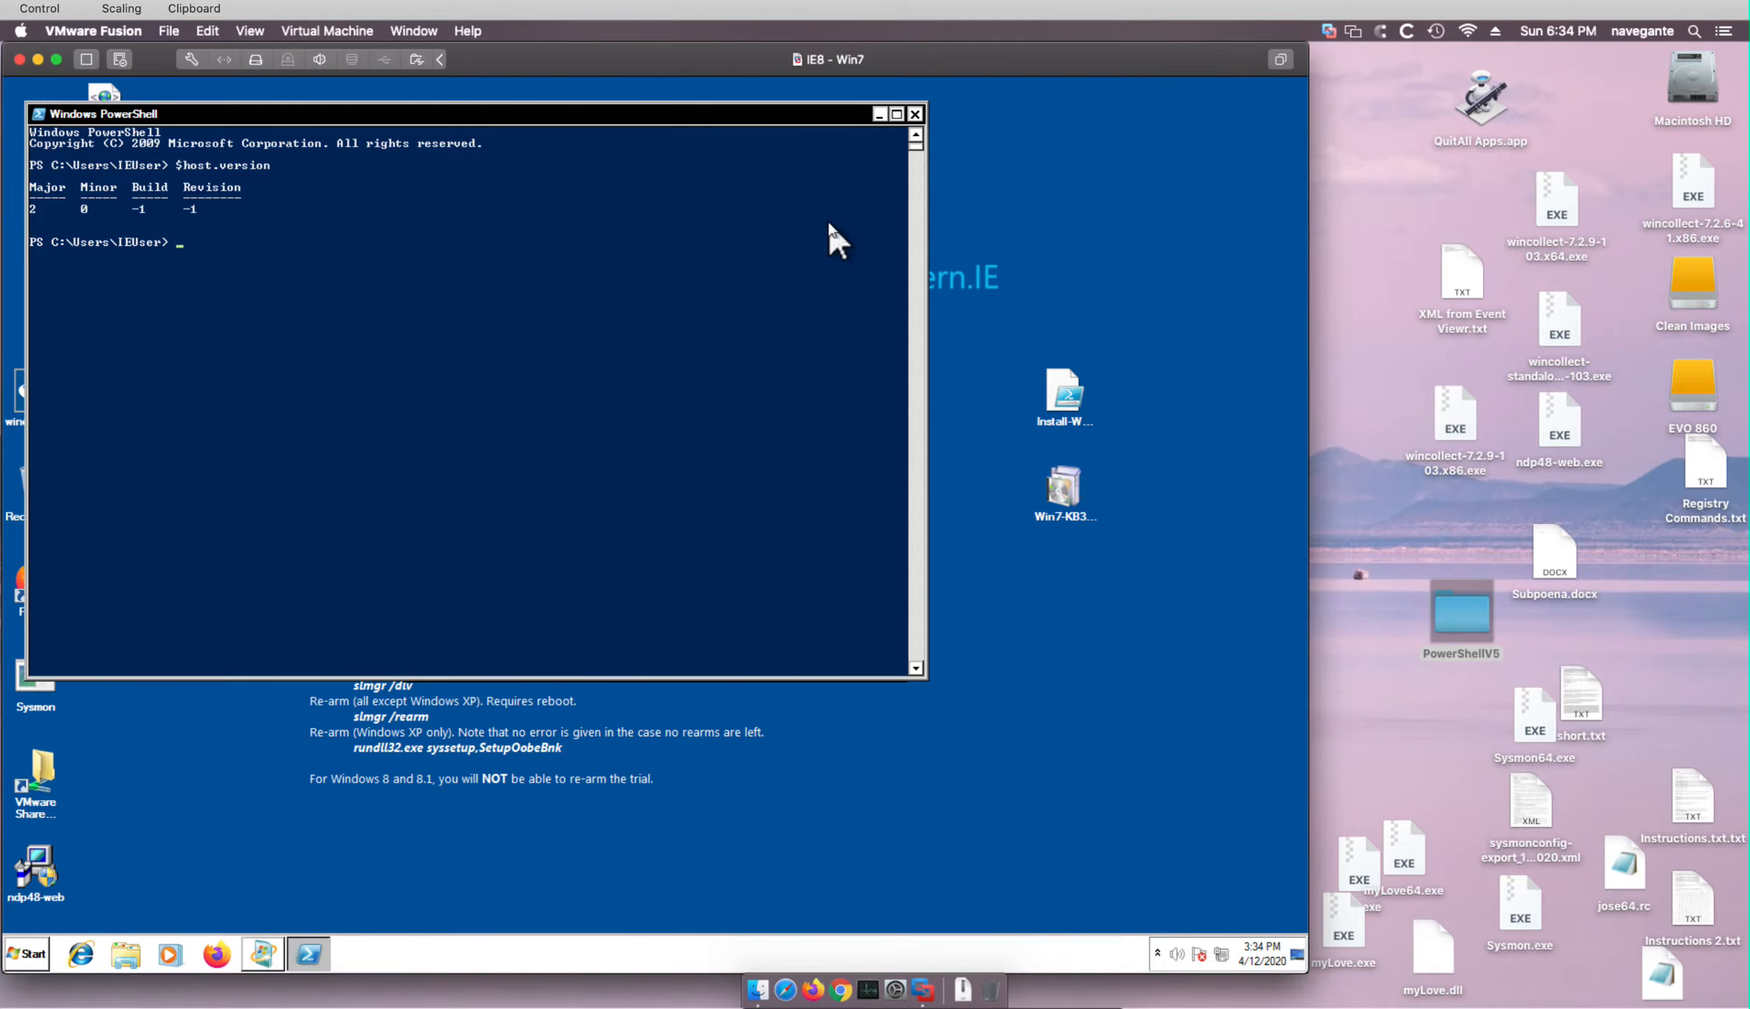
{"action": "left_click", "coordinate": [915, 113]}
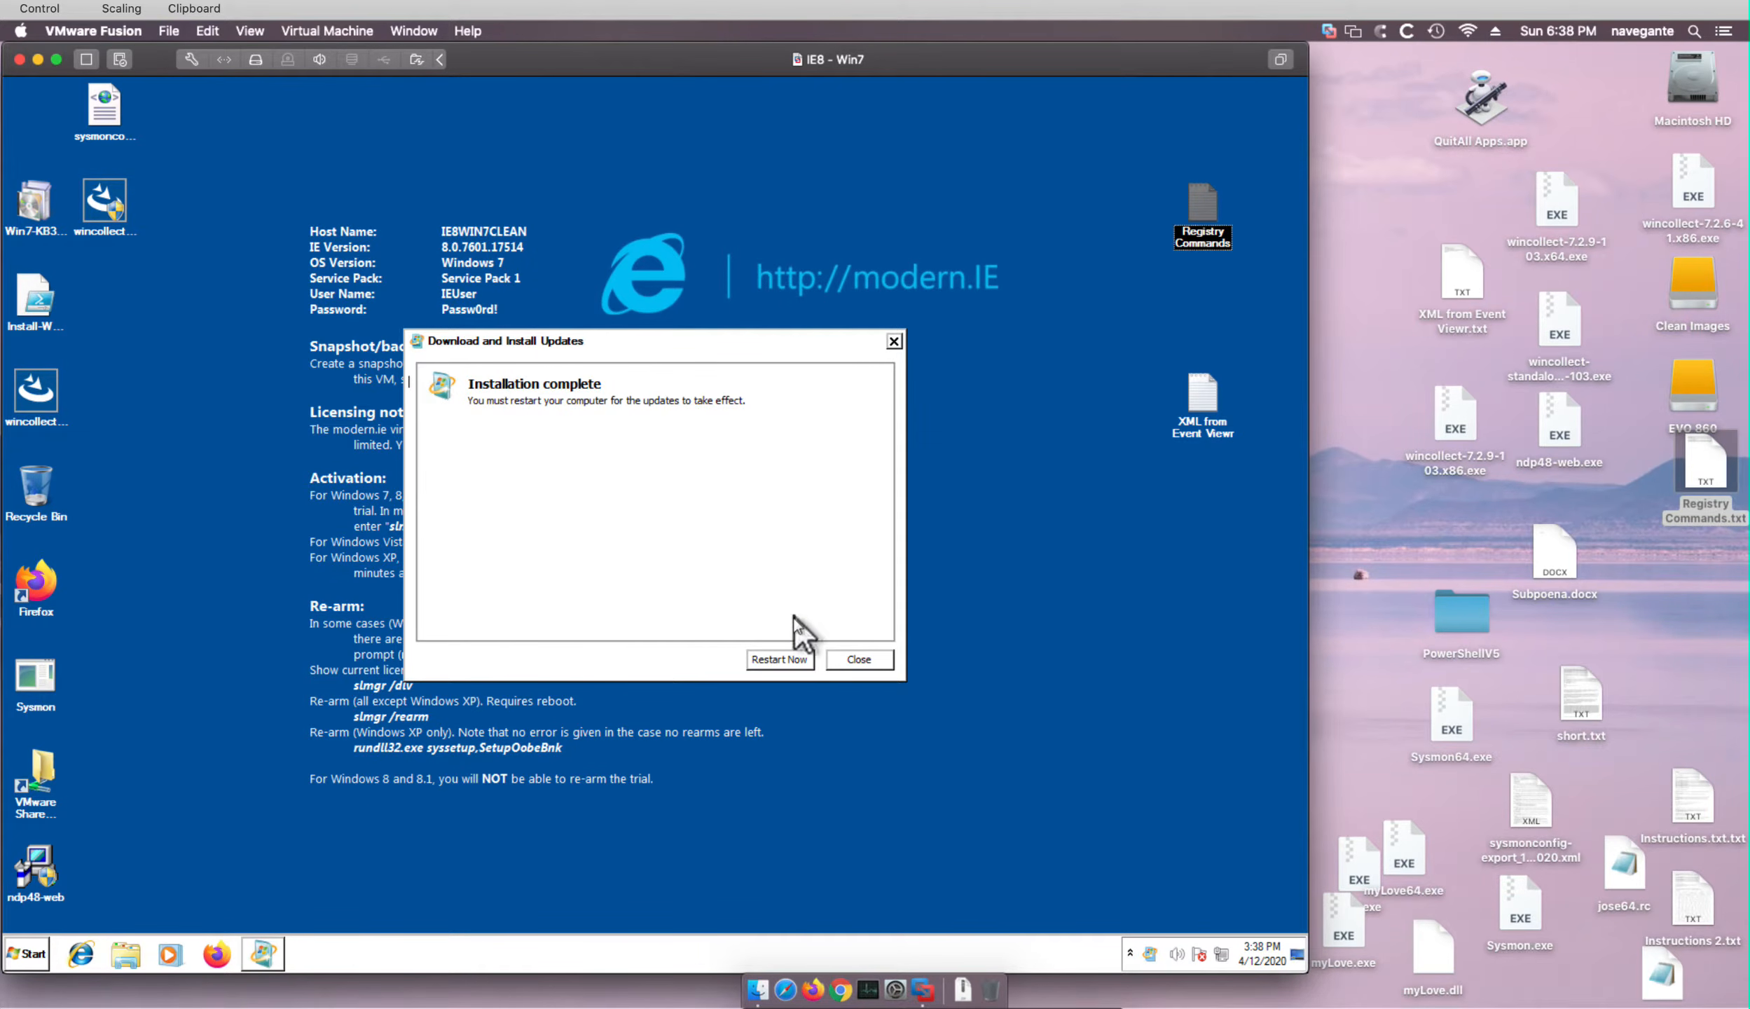
- Restart the Windows 7 virtual machine to complete the KB3191566 update
{"action": "left_click", "coordinate": [779, 659]}
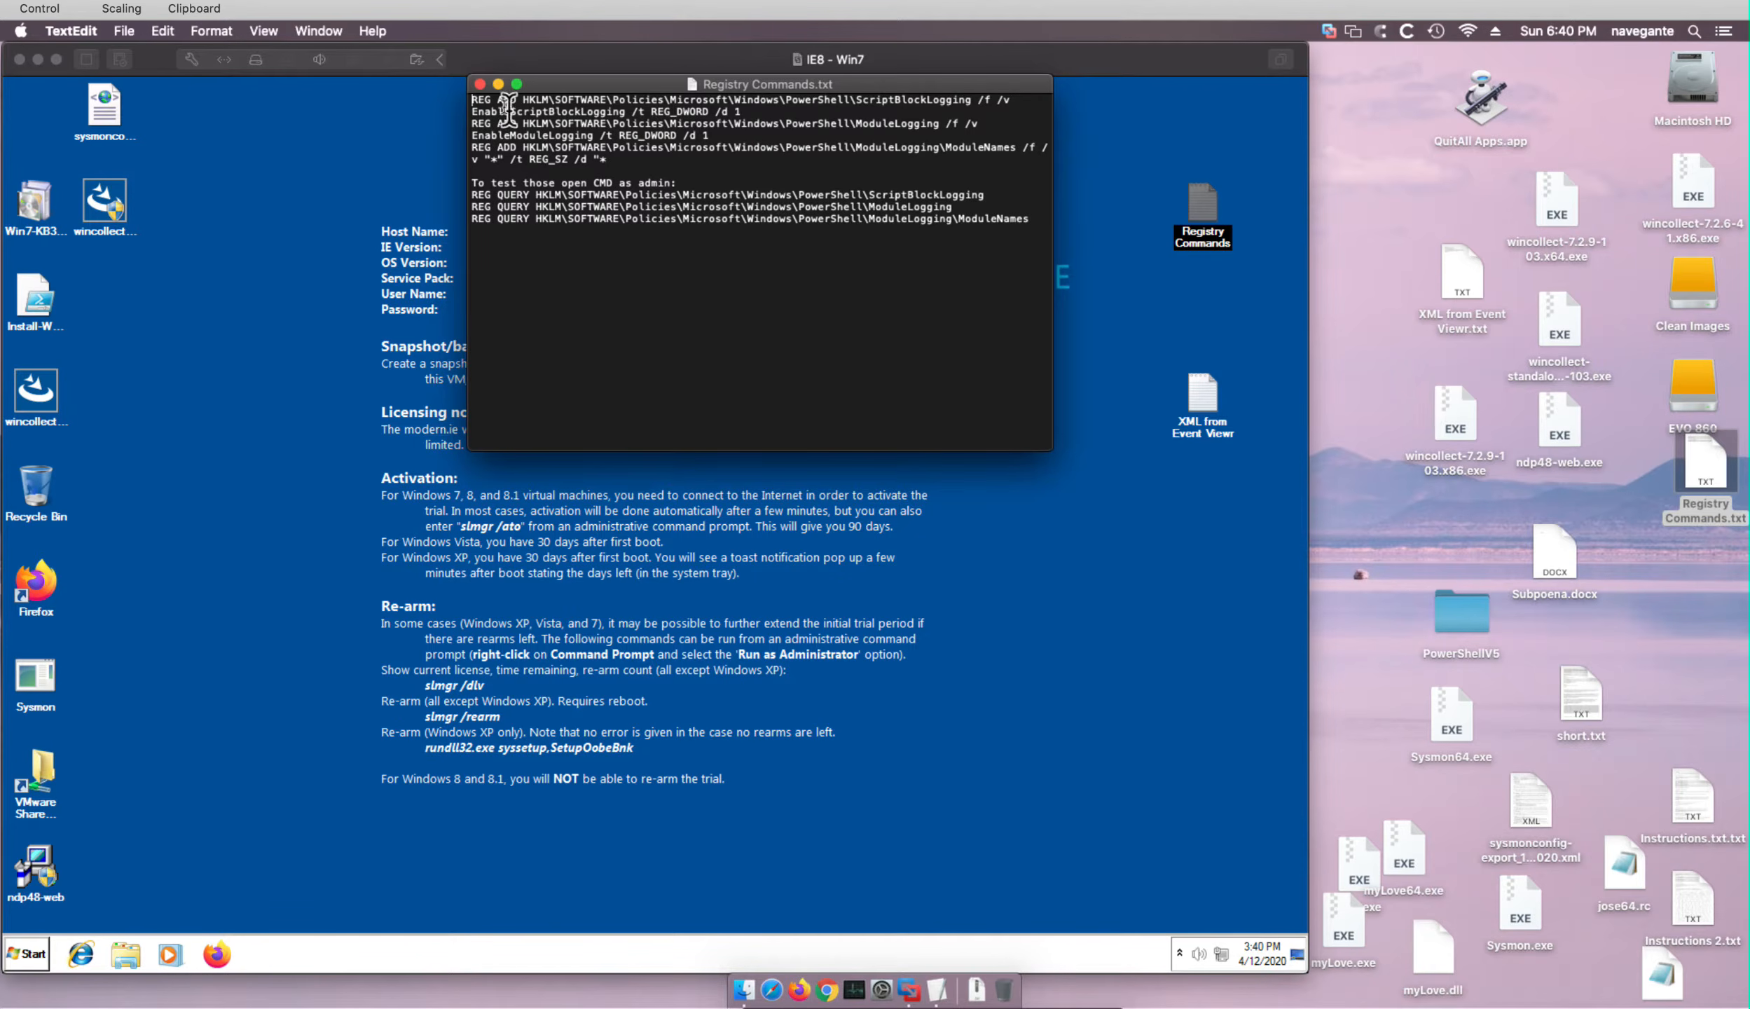
- Open cmd as administrator on the virtual machine and allow it to make changes to the computer
{"action": "left_click", "coordinate": [31, 948]}
{"action": "left_click", "coordinate": [32, 950]}
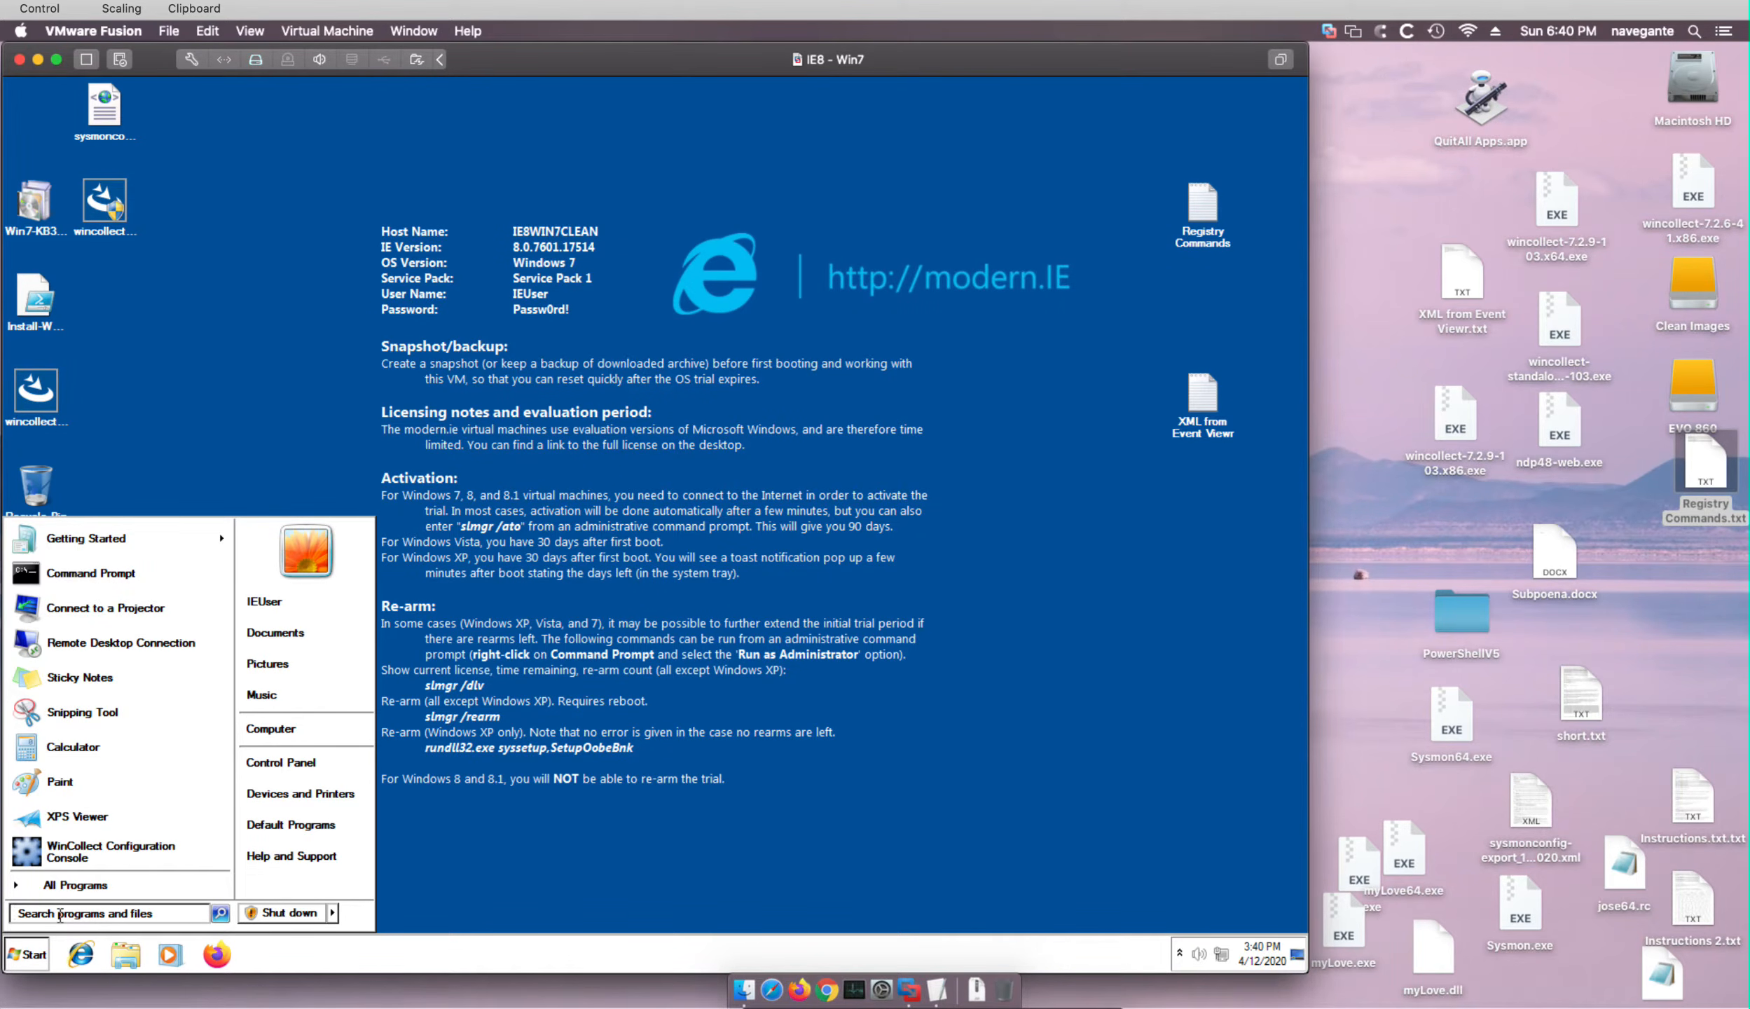
{"action": "type", "text": "cmd"}
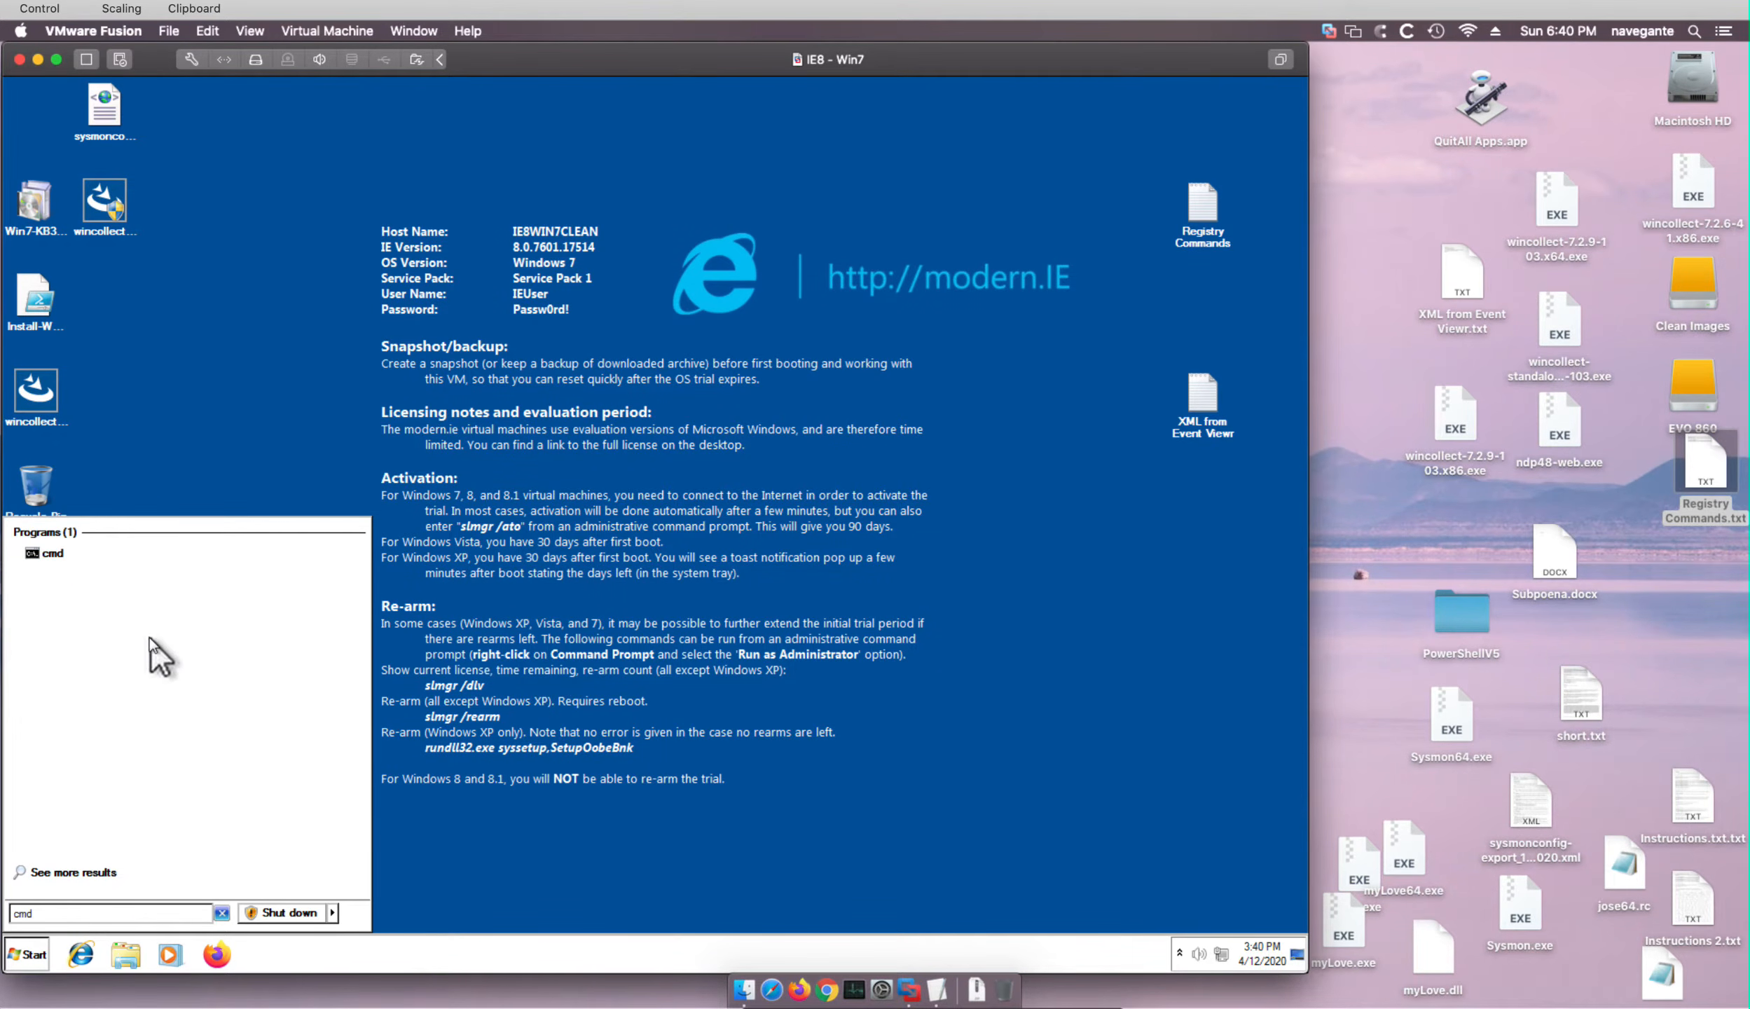
{"action": "right_click", "coordinate": [111, 555]}
{"action": "left_click", "coordinate": [168, 579]}
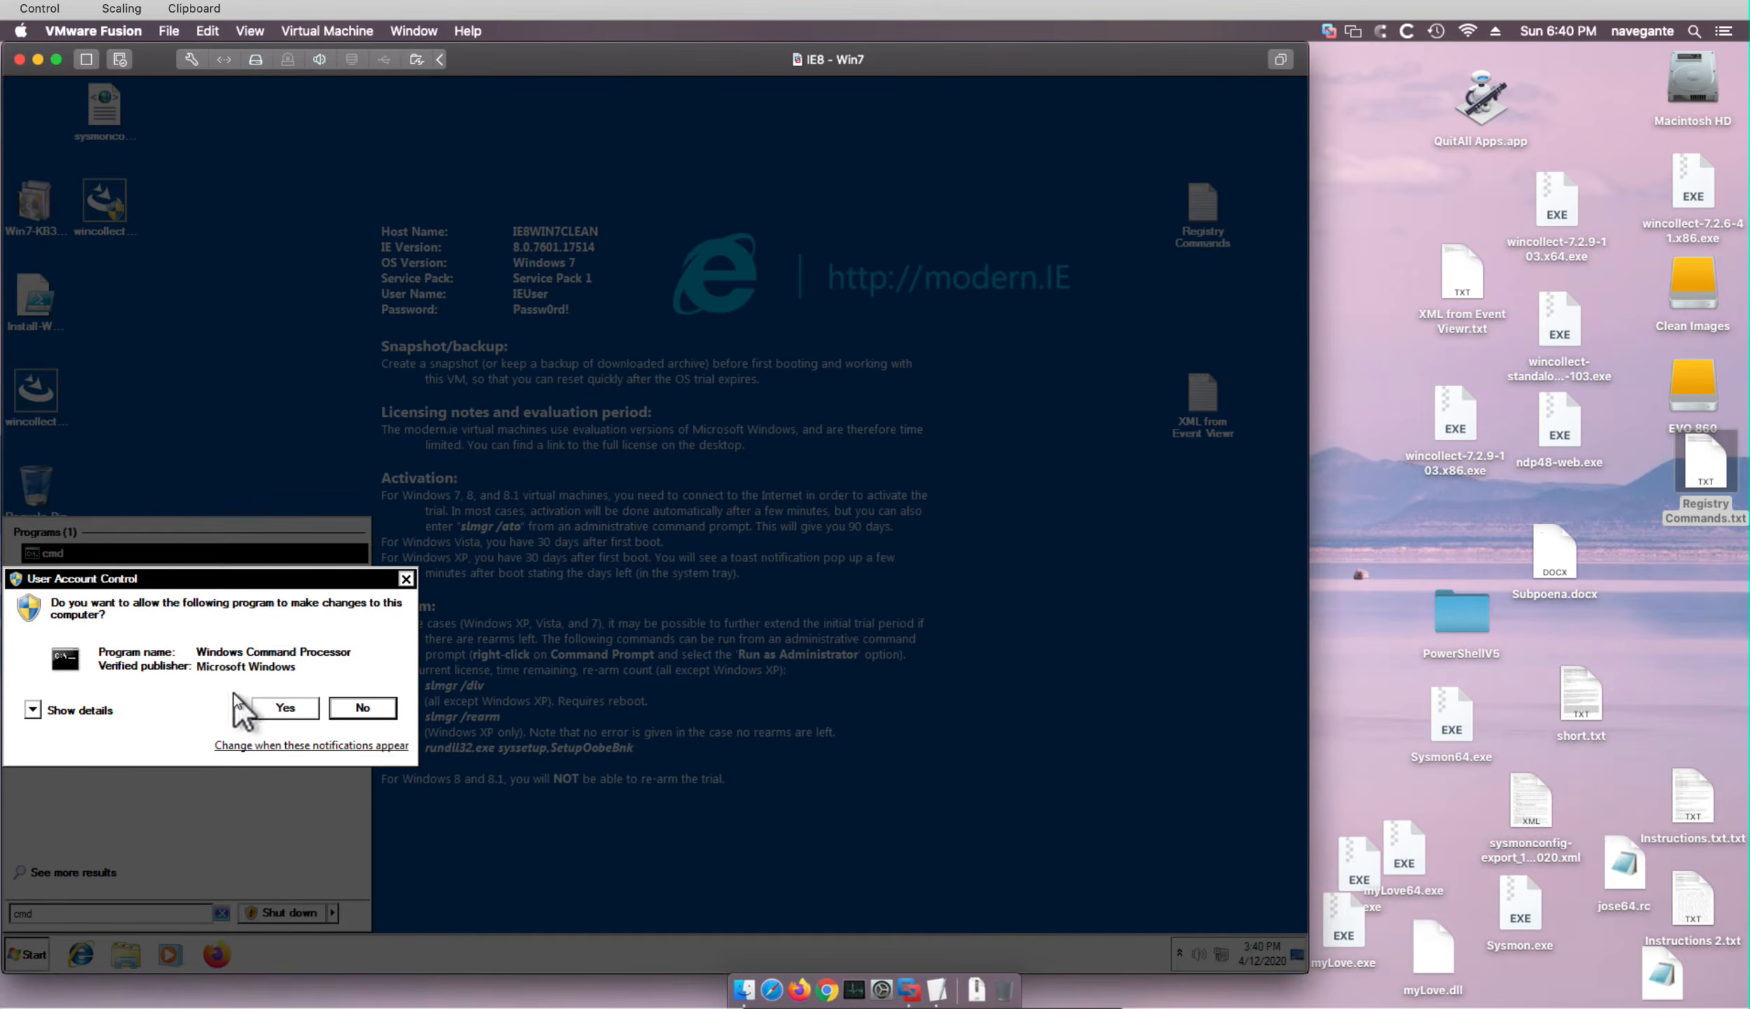
{"action": "left_click", "coordinate": [277, 705]}
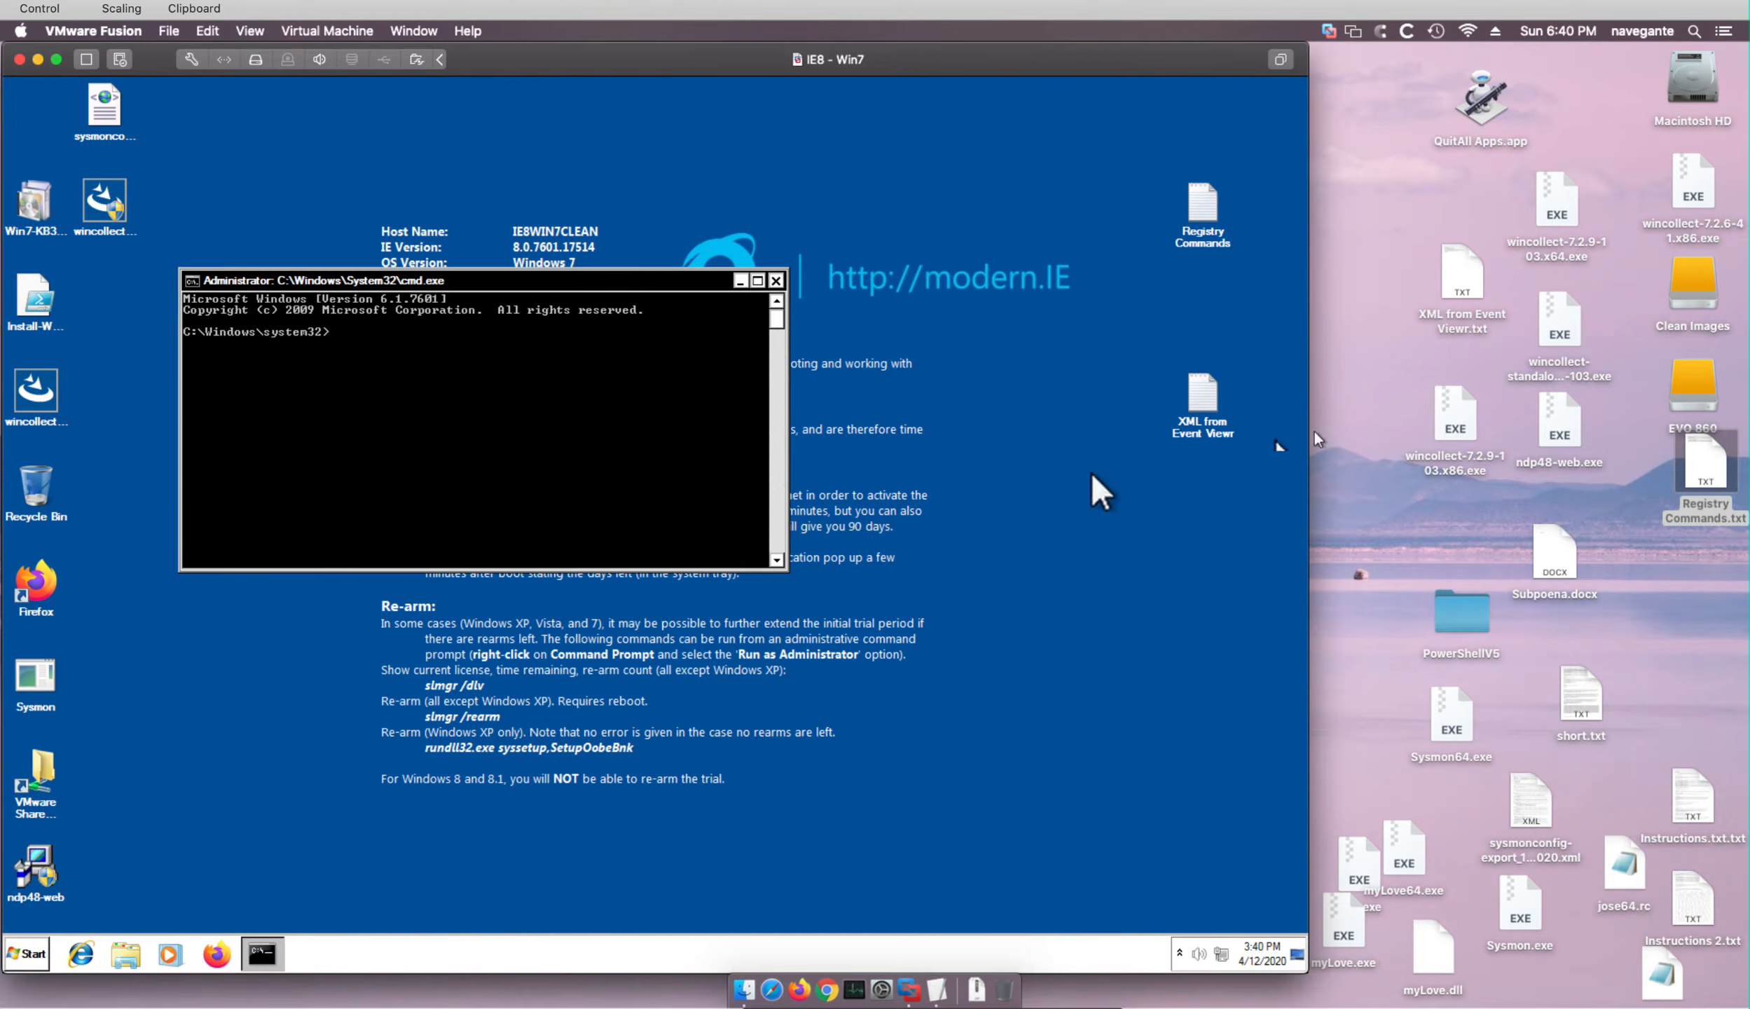
- Copy the three REG ADD commands for PowerShell ScriptBlockLogging, ModuleLogging and ModuleNames from Registry Commands.txt and run them in the administrator command prompt
{"action": "double_click", "coordinate": [1701, 468]}
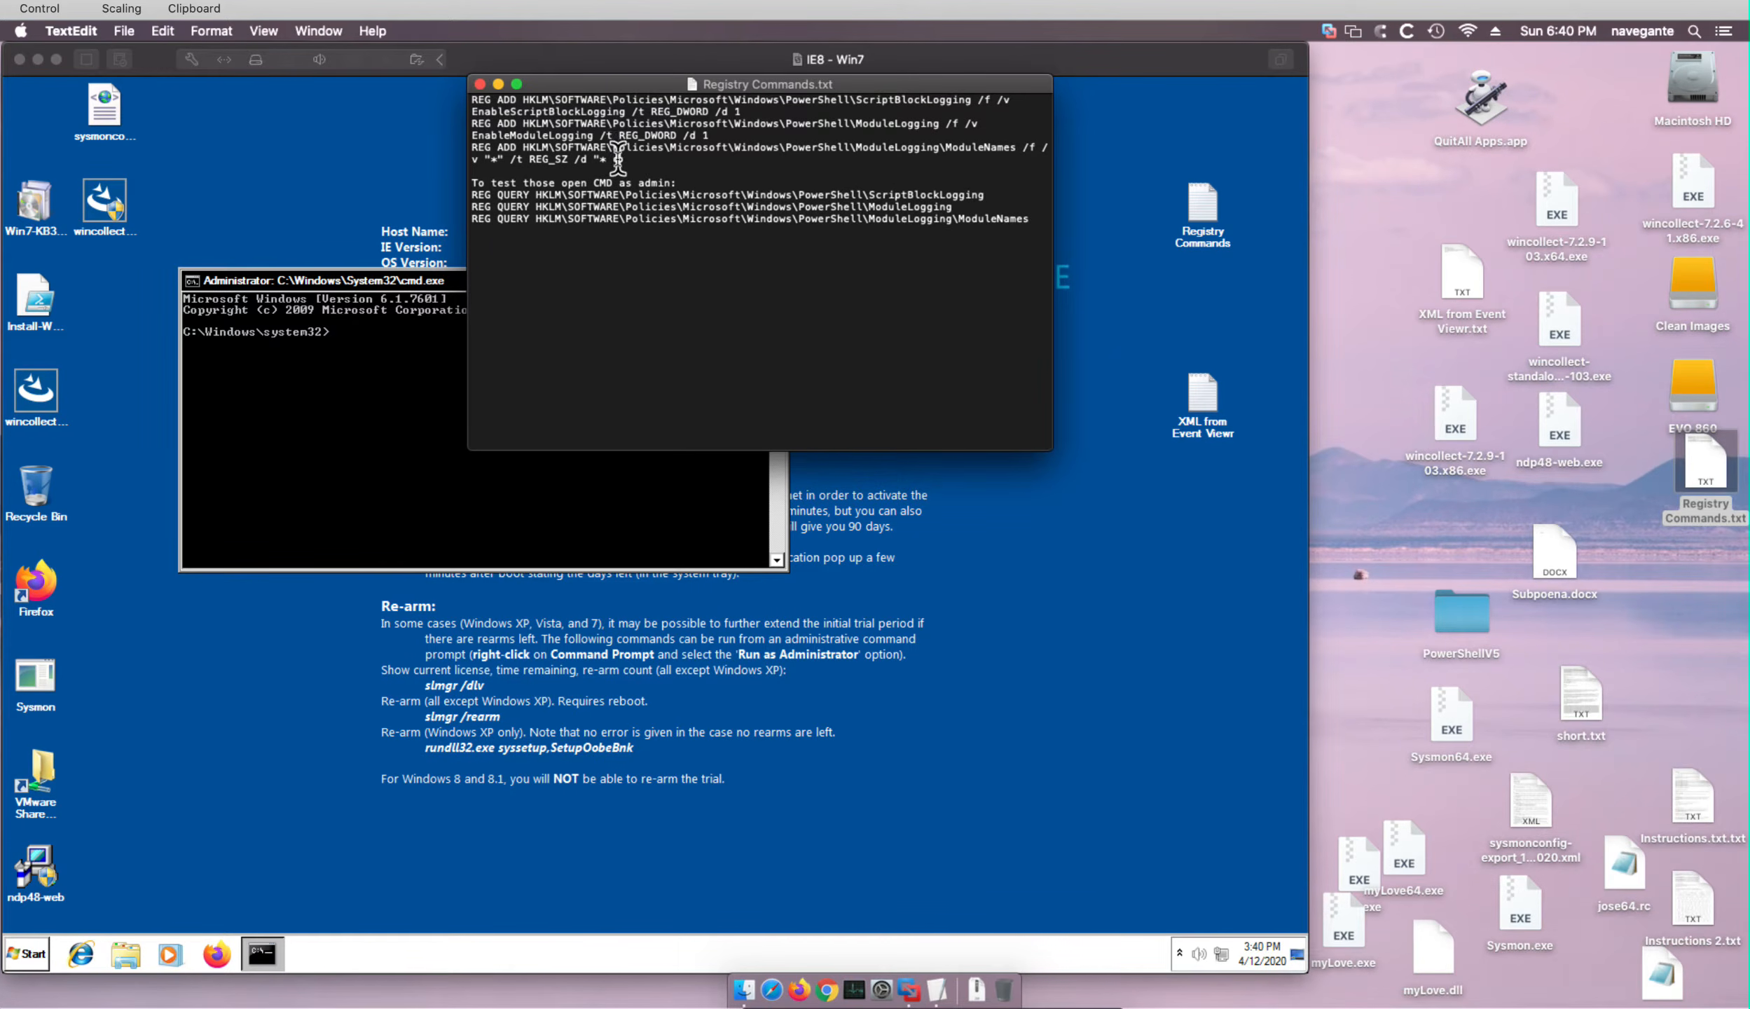
{"action": "right_click", "coordinate": [618, 158]}
{"action": "left_click", "coordinate": [452, 98]}
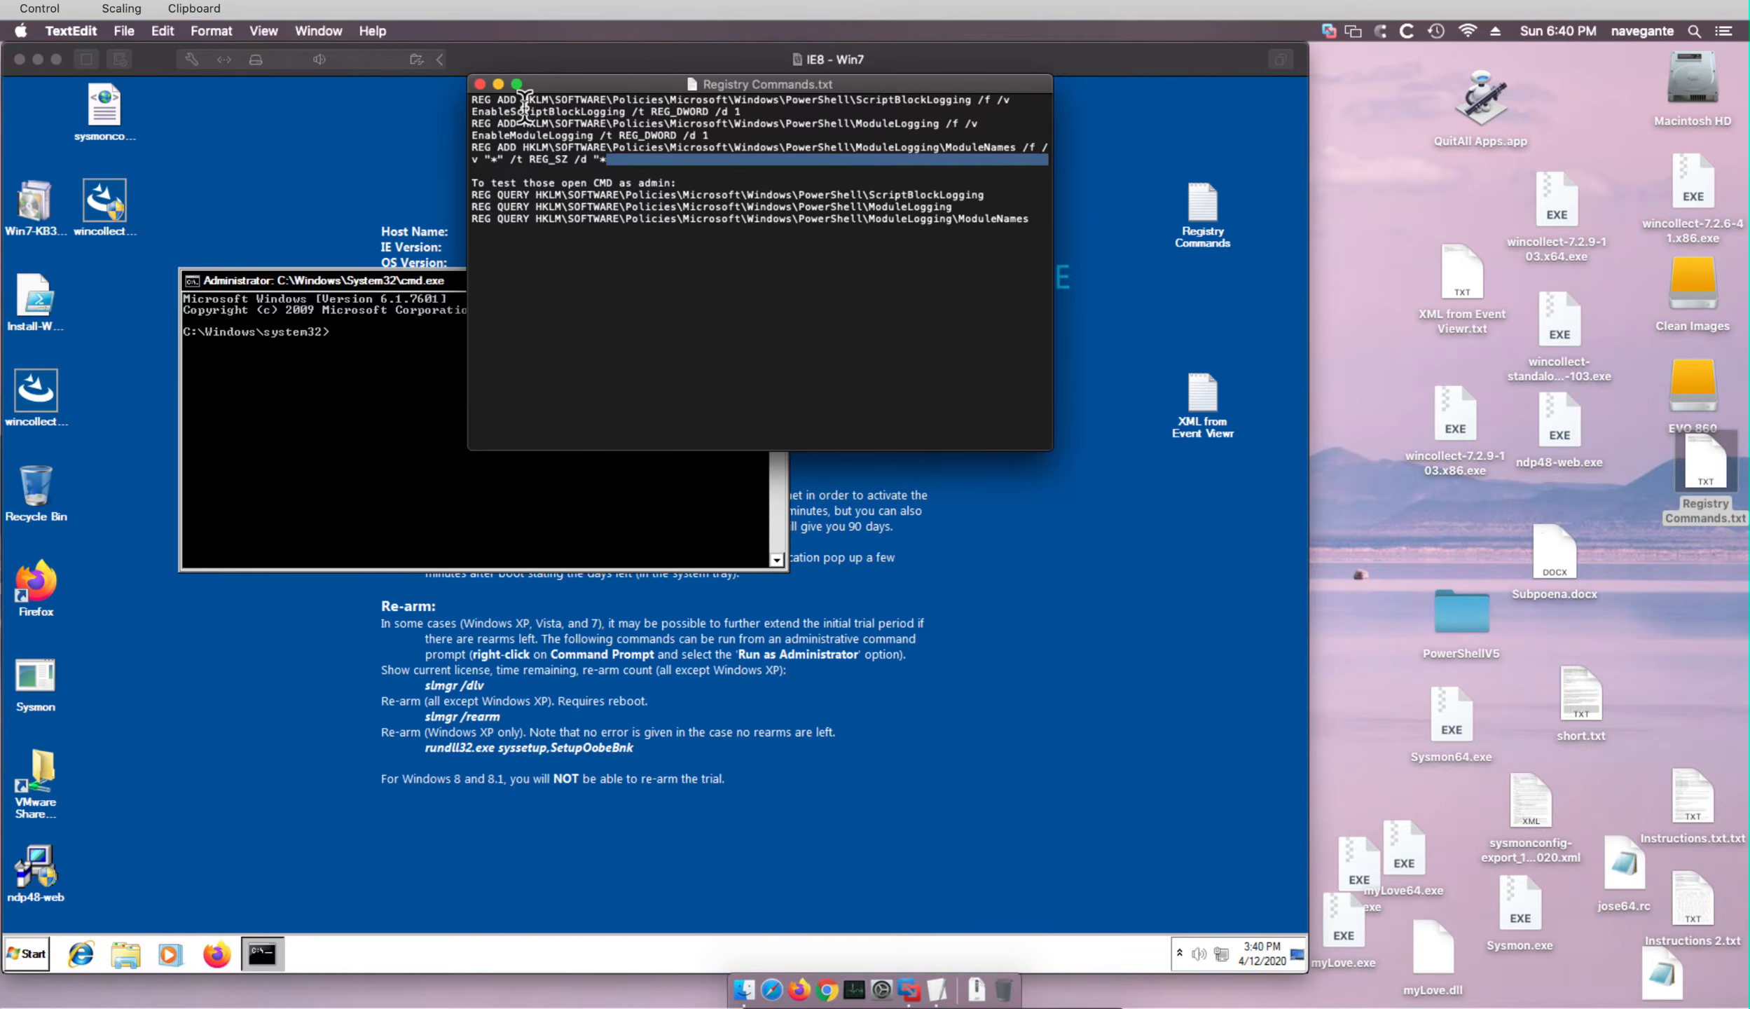
{"action": "left_click", "coordinate": [471, 98]}
{"action": "left_click_drag", "start_coordinate": [471, 98], "coordinate": [477, 181]}
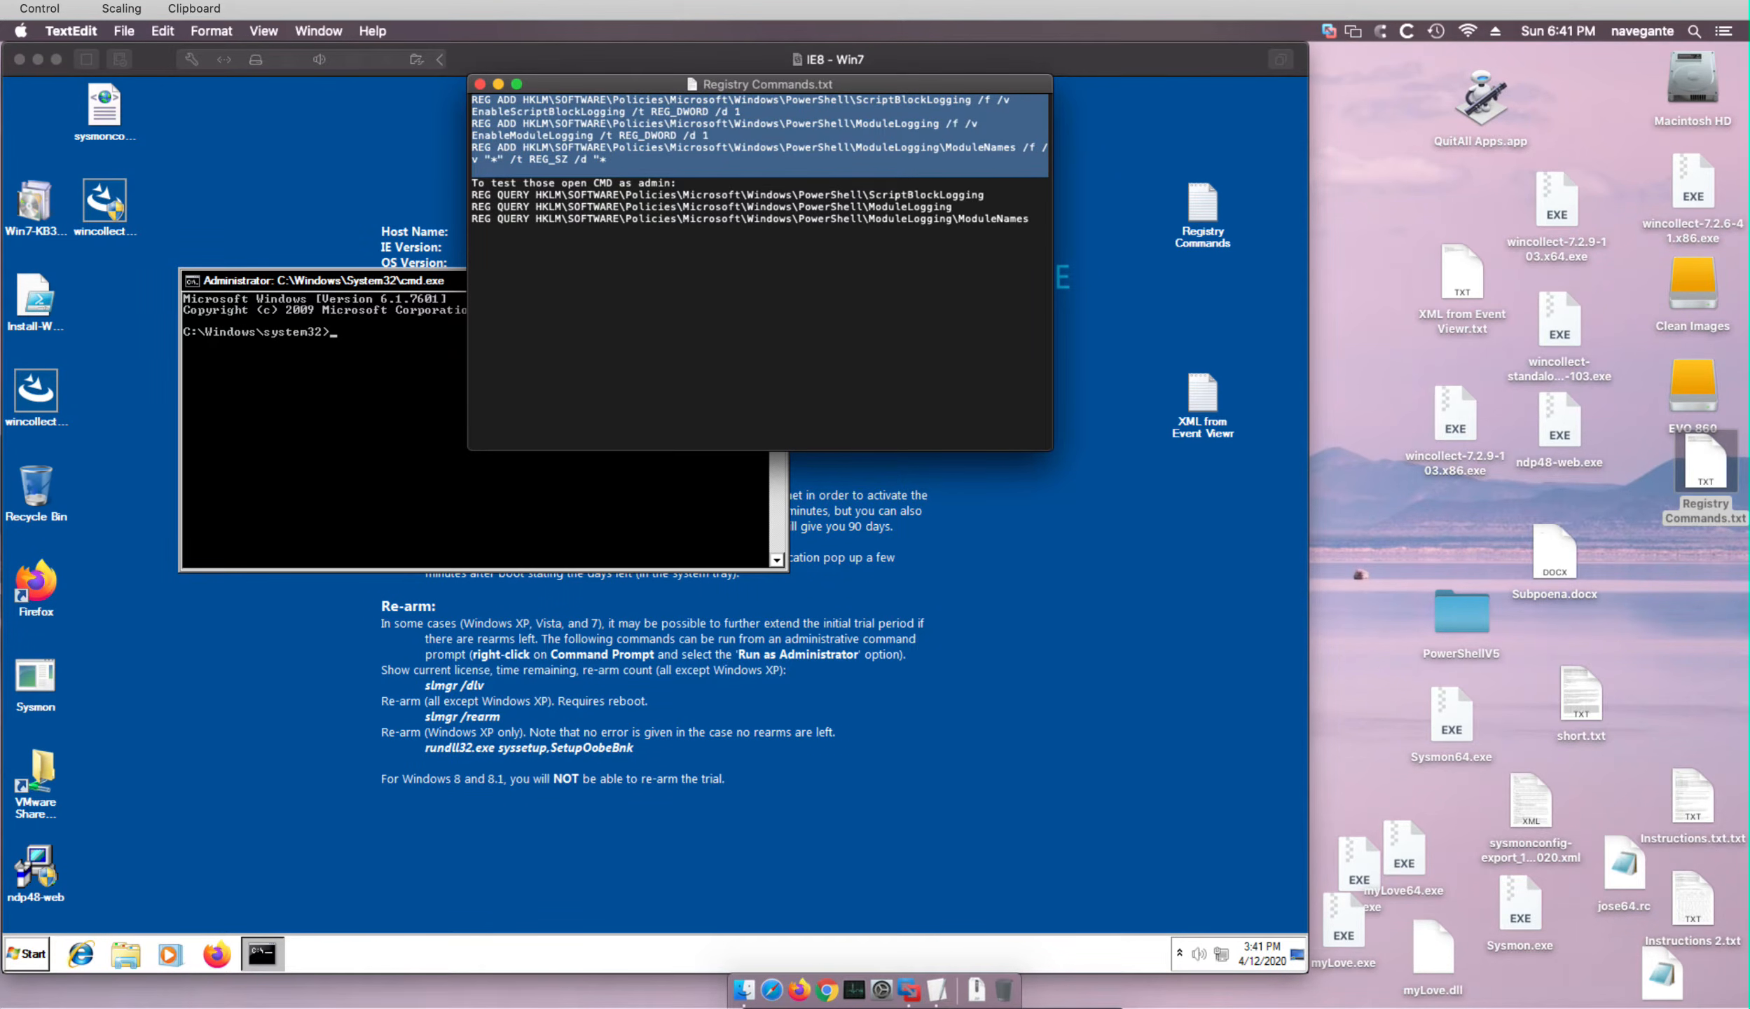
{"action": "key", "text": "super+c"}
{"action": "left_click", "coordinate": [299, 376]}
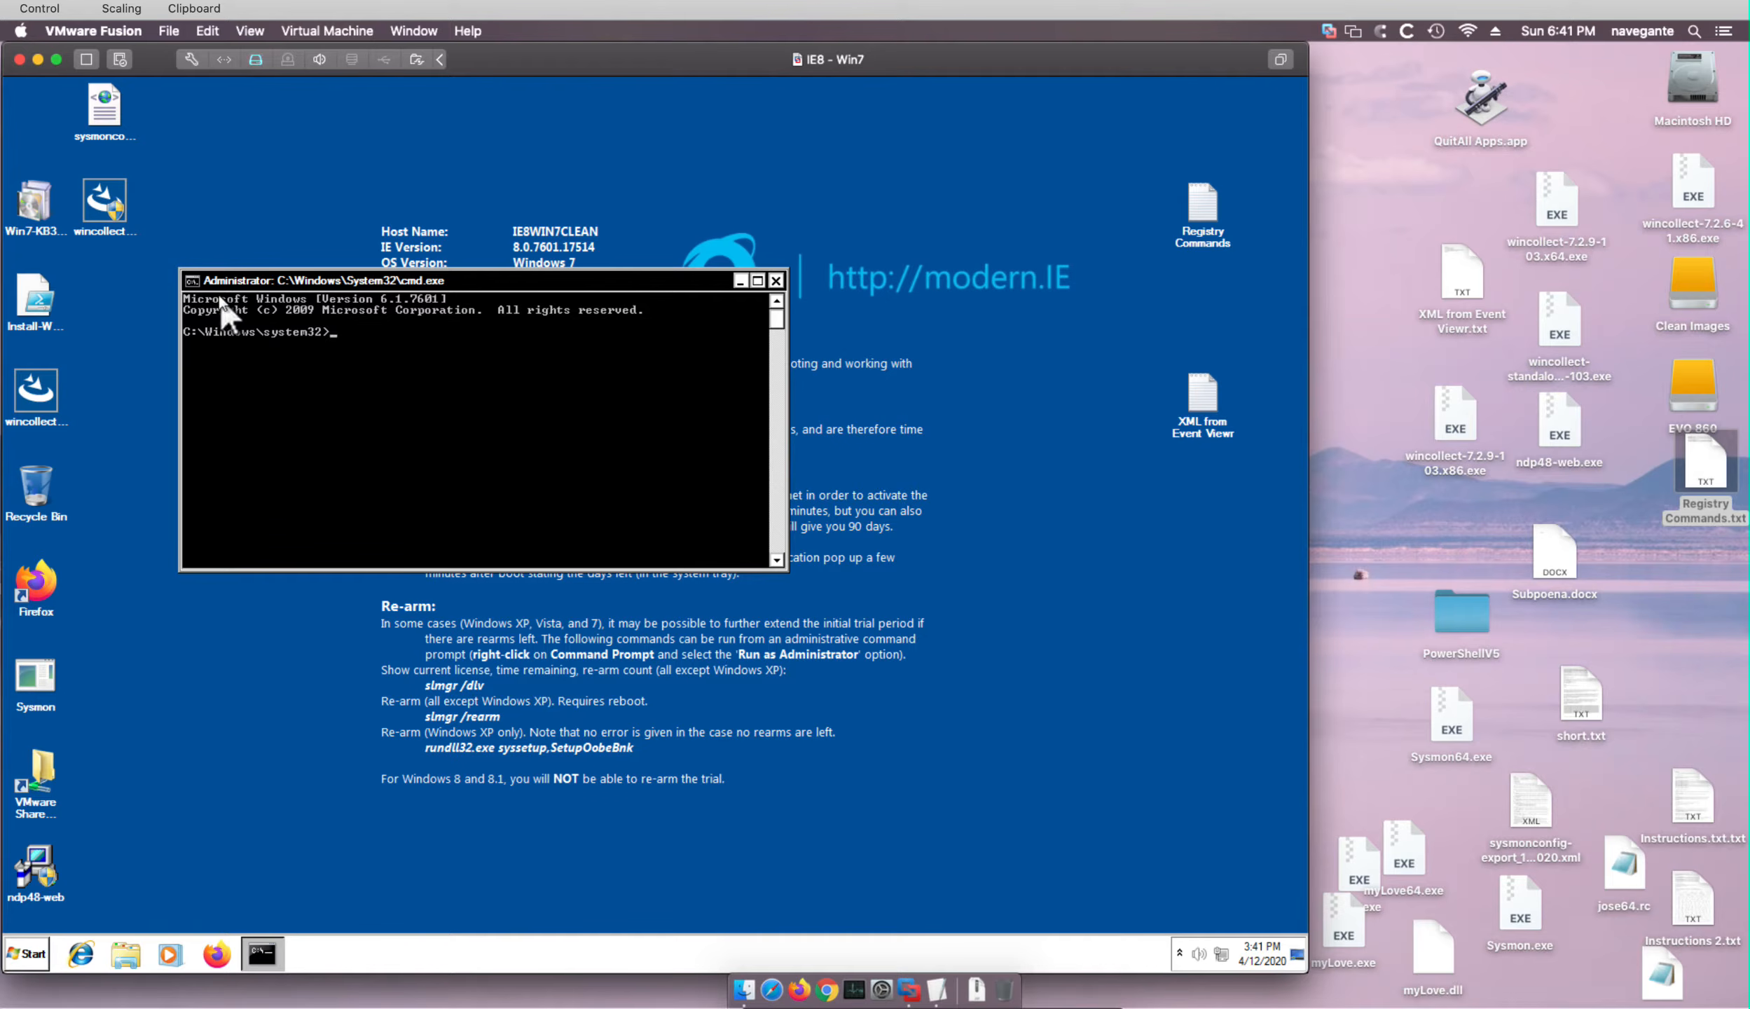
{"action": "left_click", "coordinate": [188, 280]}
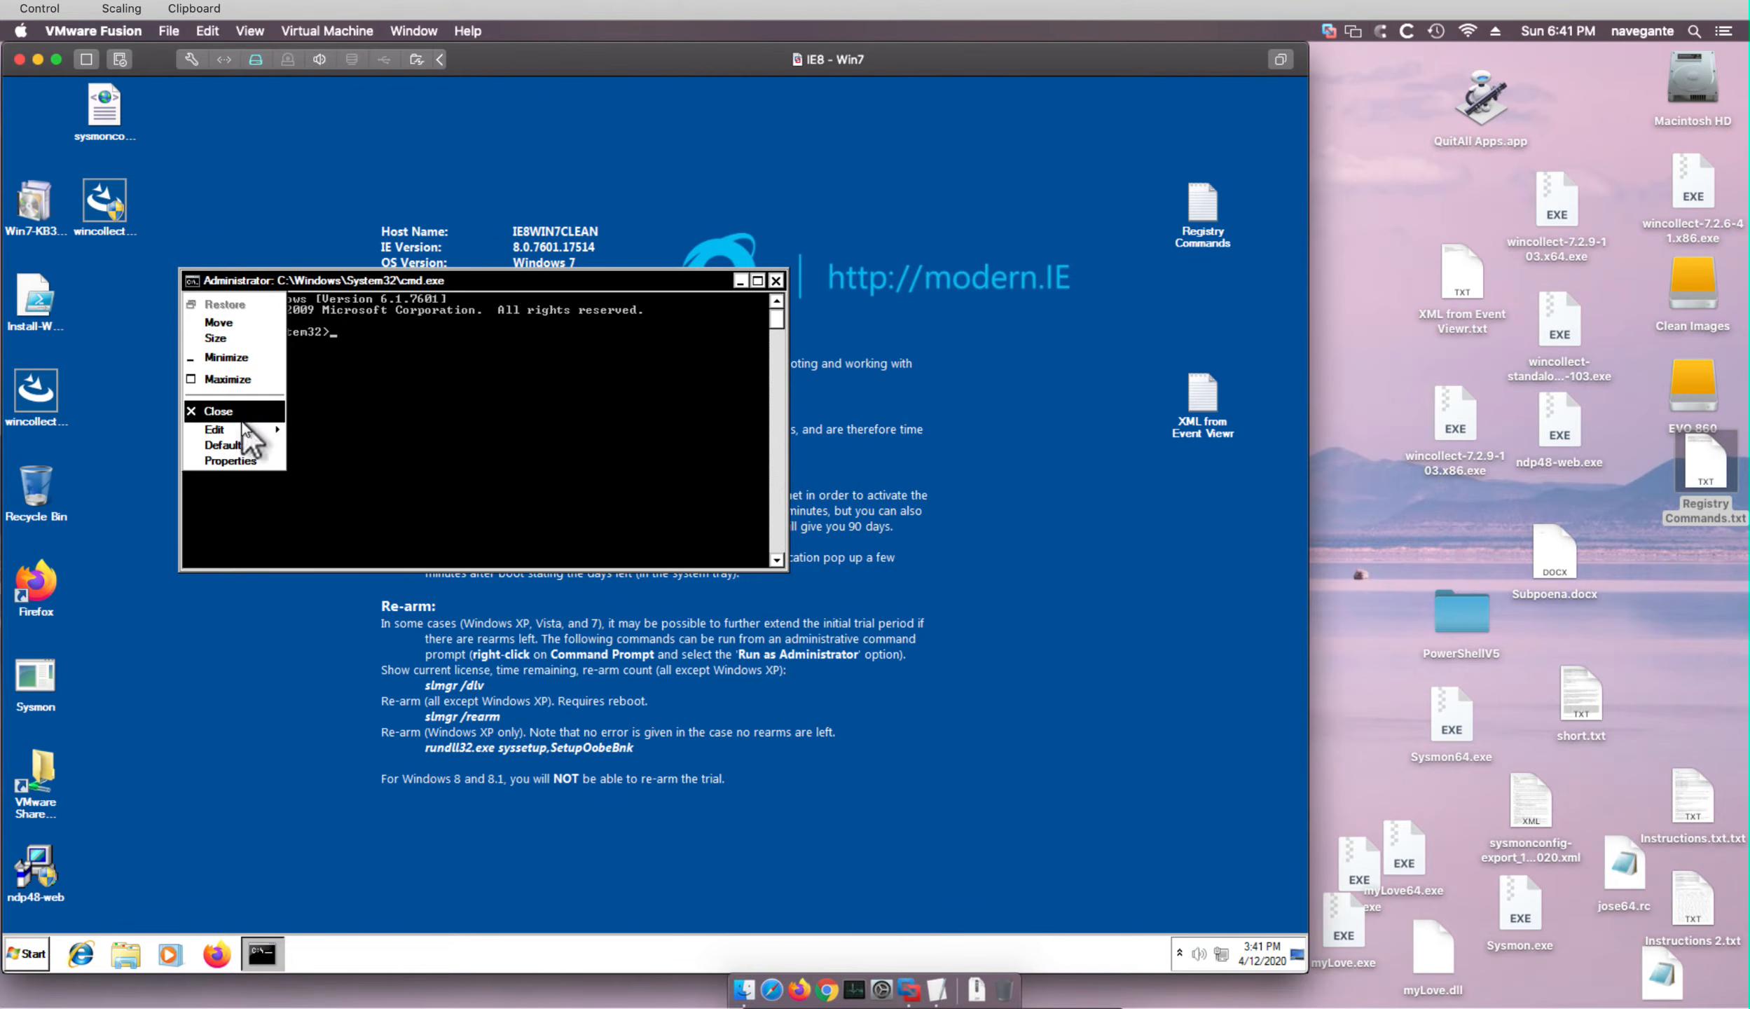
{"action": "mouse_move", "coordinate": [246, 430]}
{"action": "left_click", "coordinate": [315, 460]}
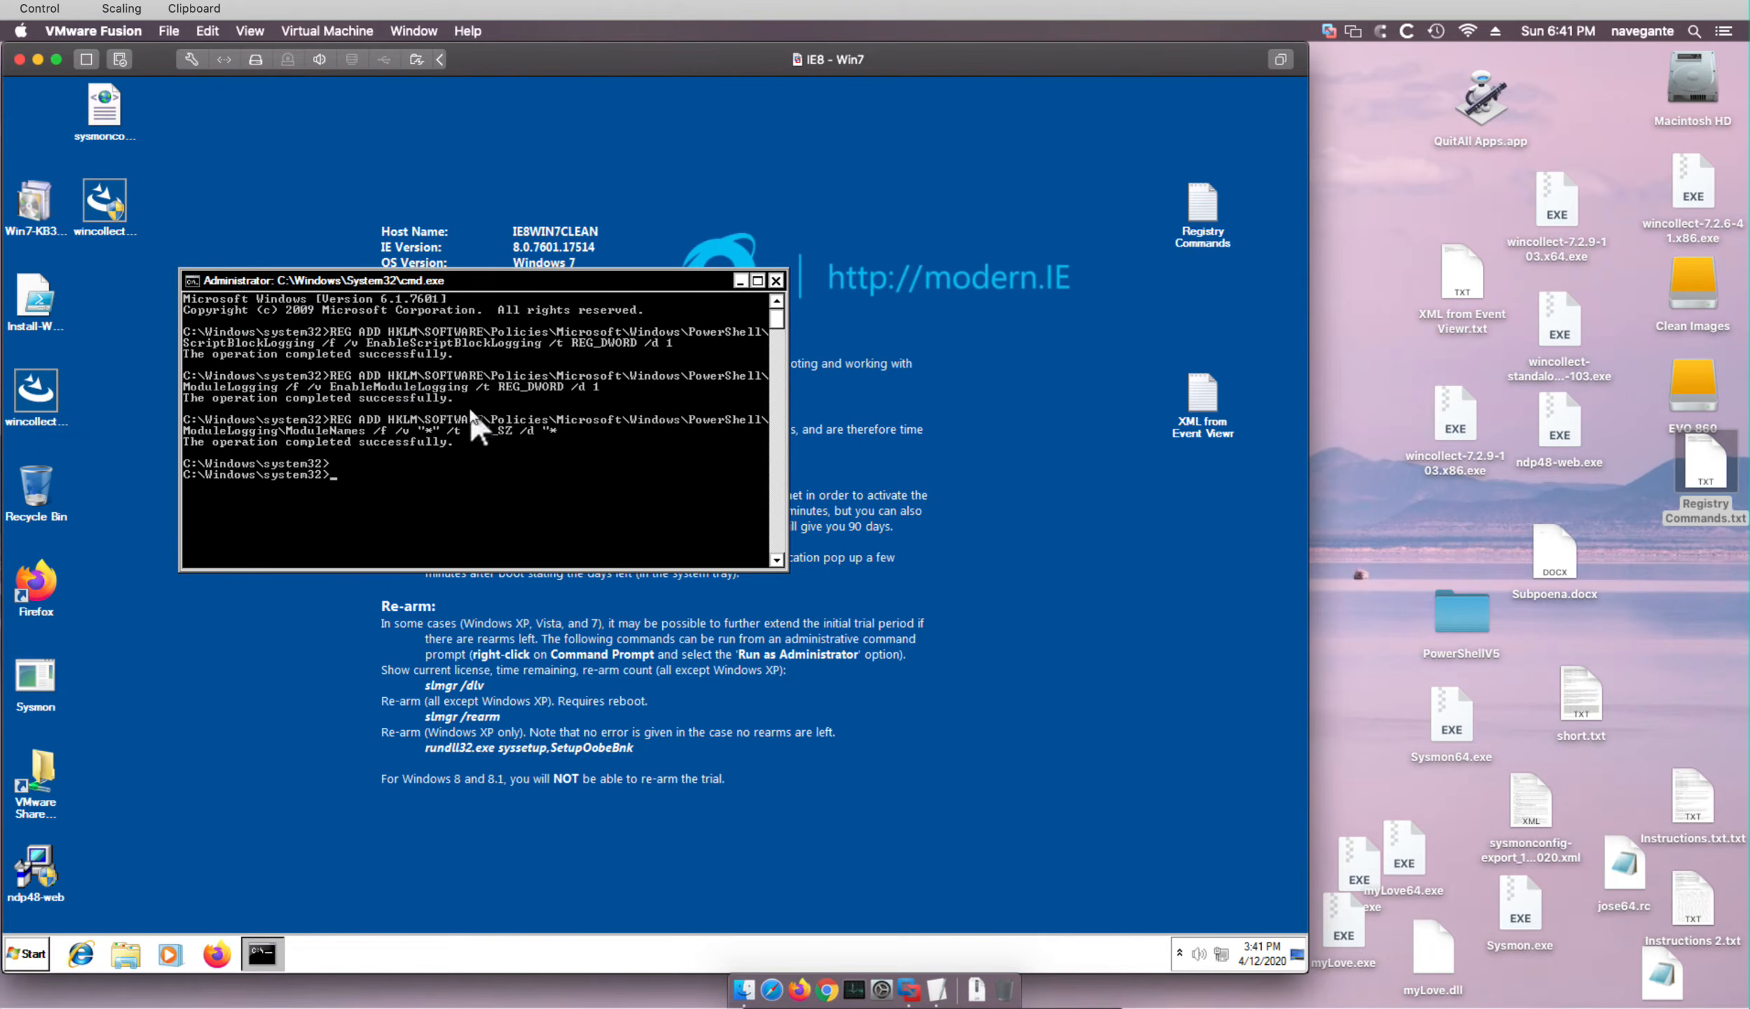
- Verify the PowerShell logging keys by running the three REG QUERY commands from Registry Commands.txt in the command prompt, and close the prompt
{"action": "left_click", "coordinate": [1688, 459]}
{"action": "double_click", "coordinate": [1688, 459]}
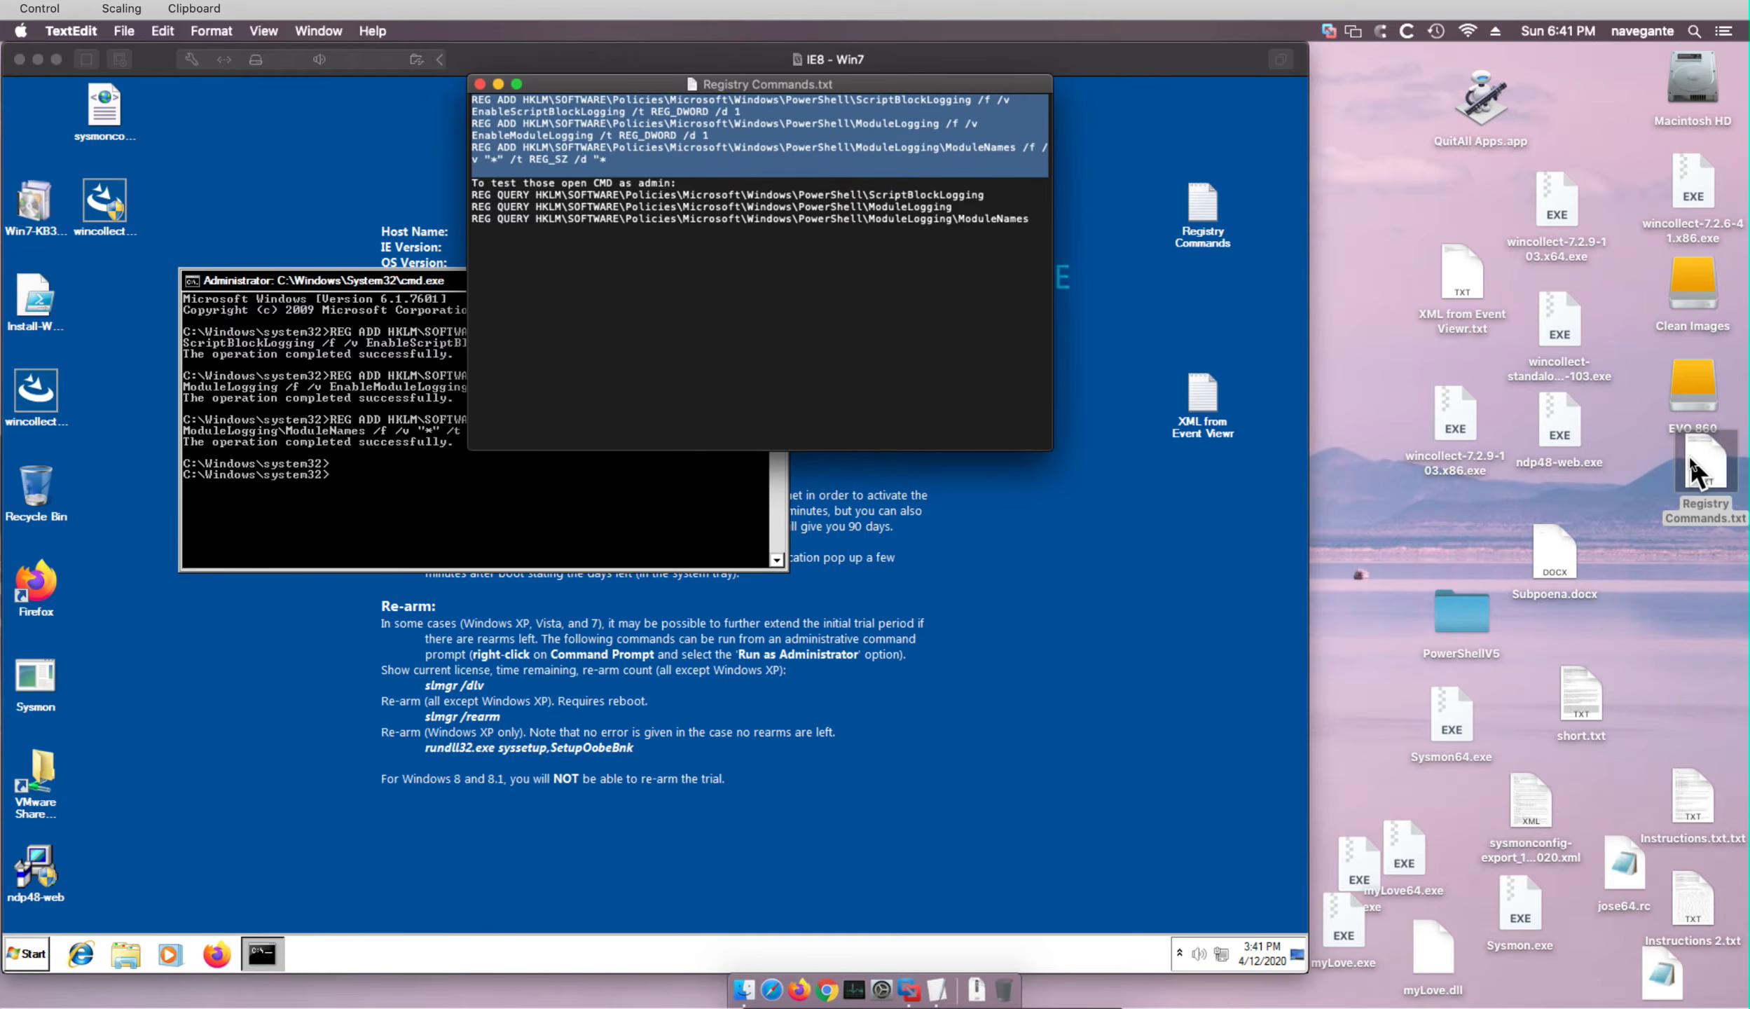
{"action": "left_click", "coordinate": [474, 194]}
{"action": "left_click_drag", "start_coordinate": [472, 195], "coordinate": [1028, 219]}
{"action": "key", "text": "super+c"}
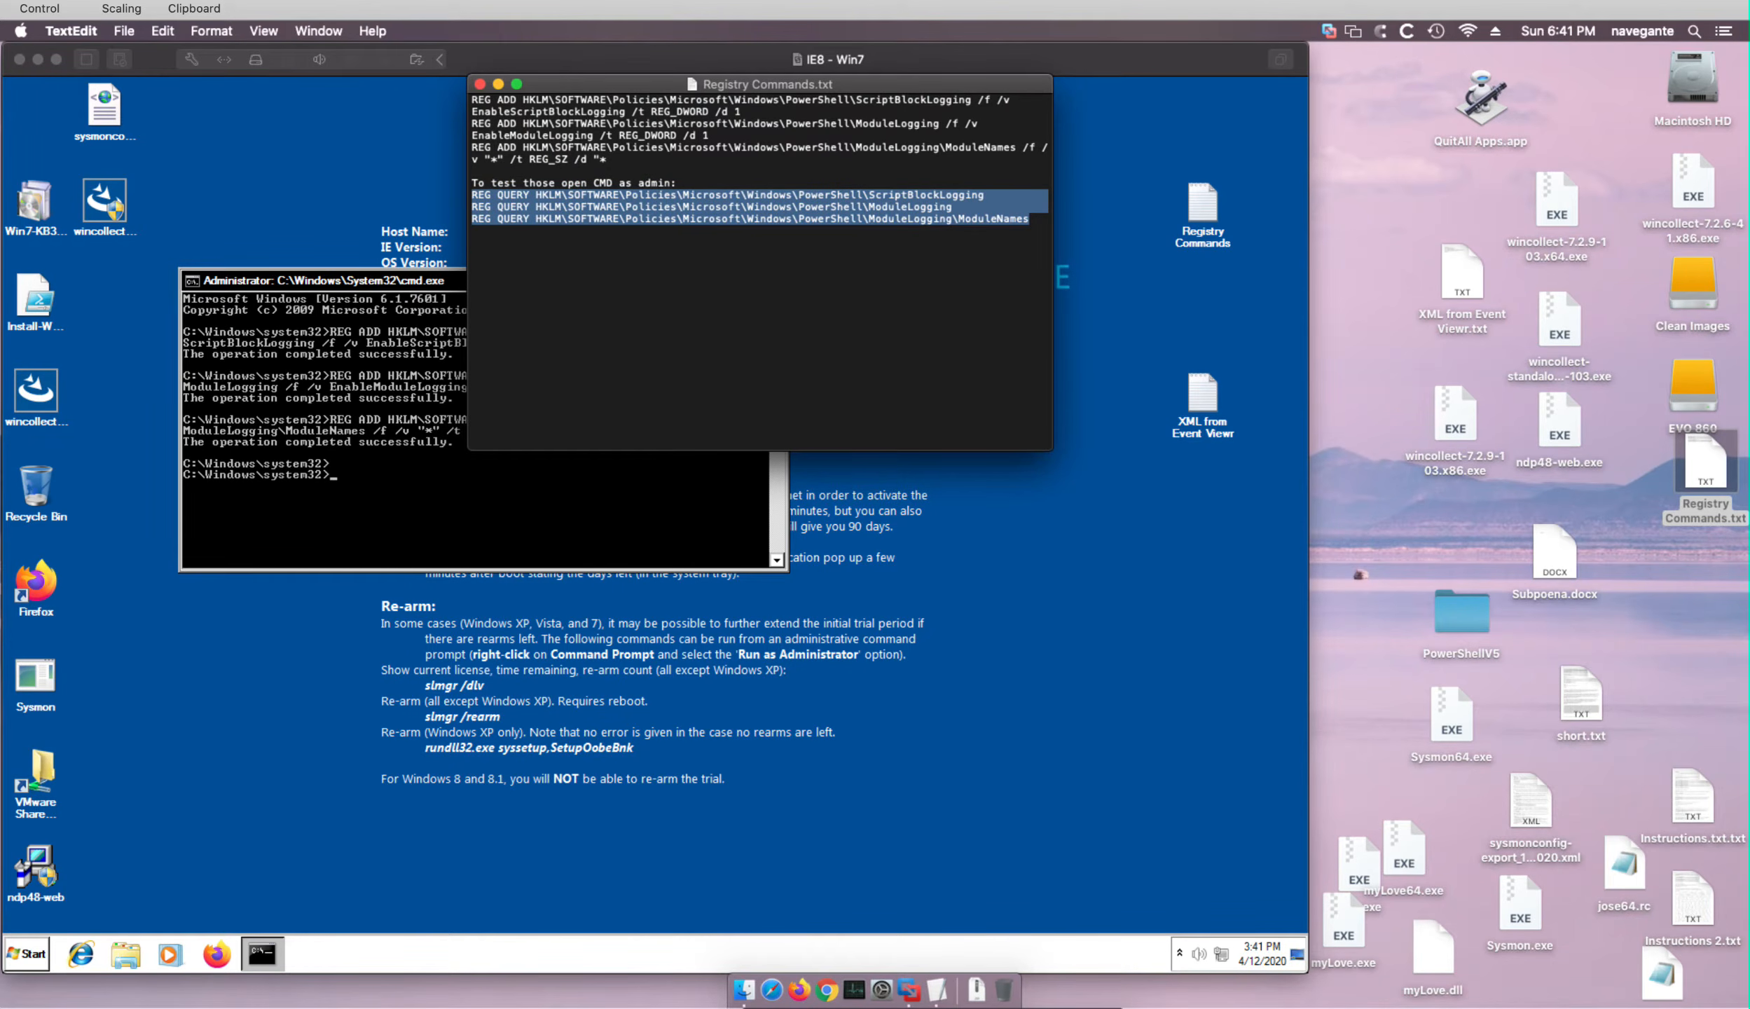
{"action": "left_click", "coordinate": [322, 513]}
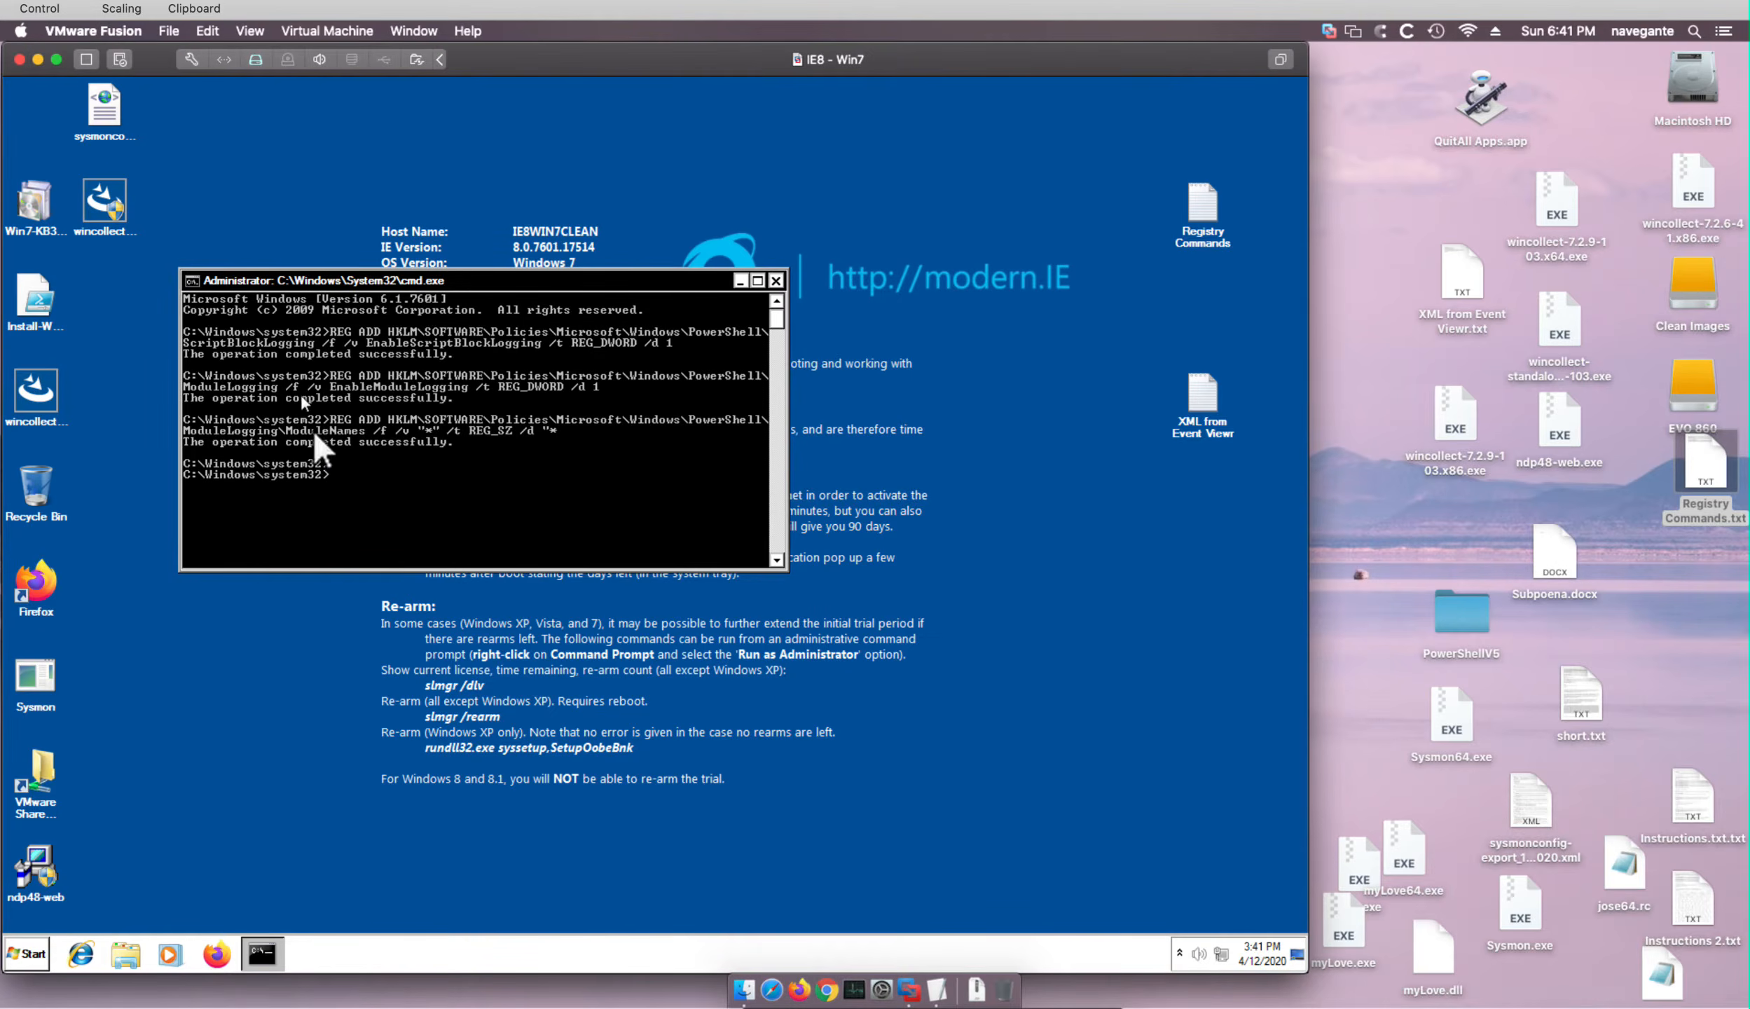
{"action": "right_click", "coordinate": [393, 495]}
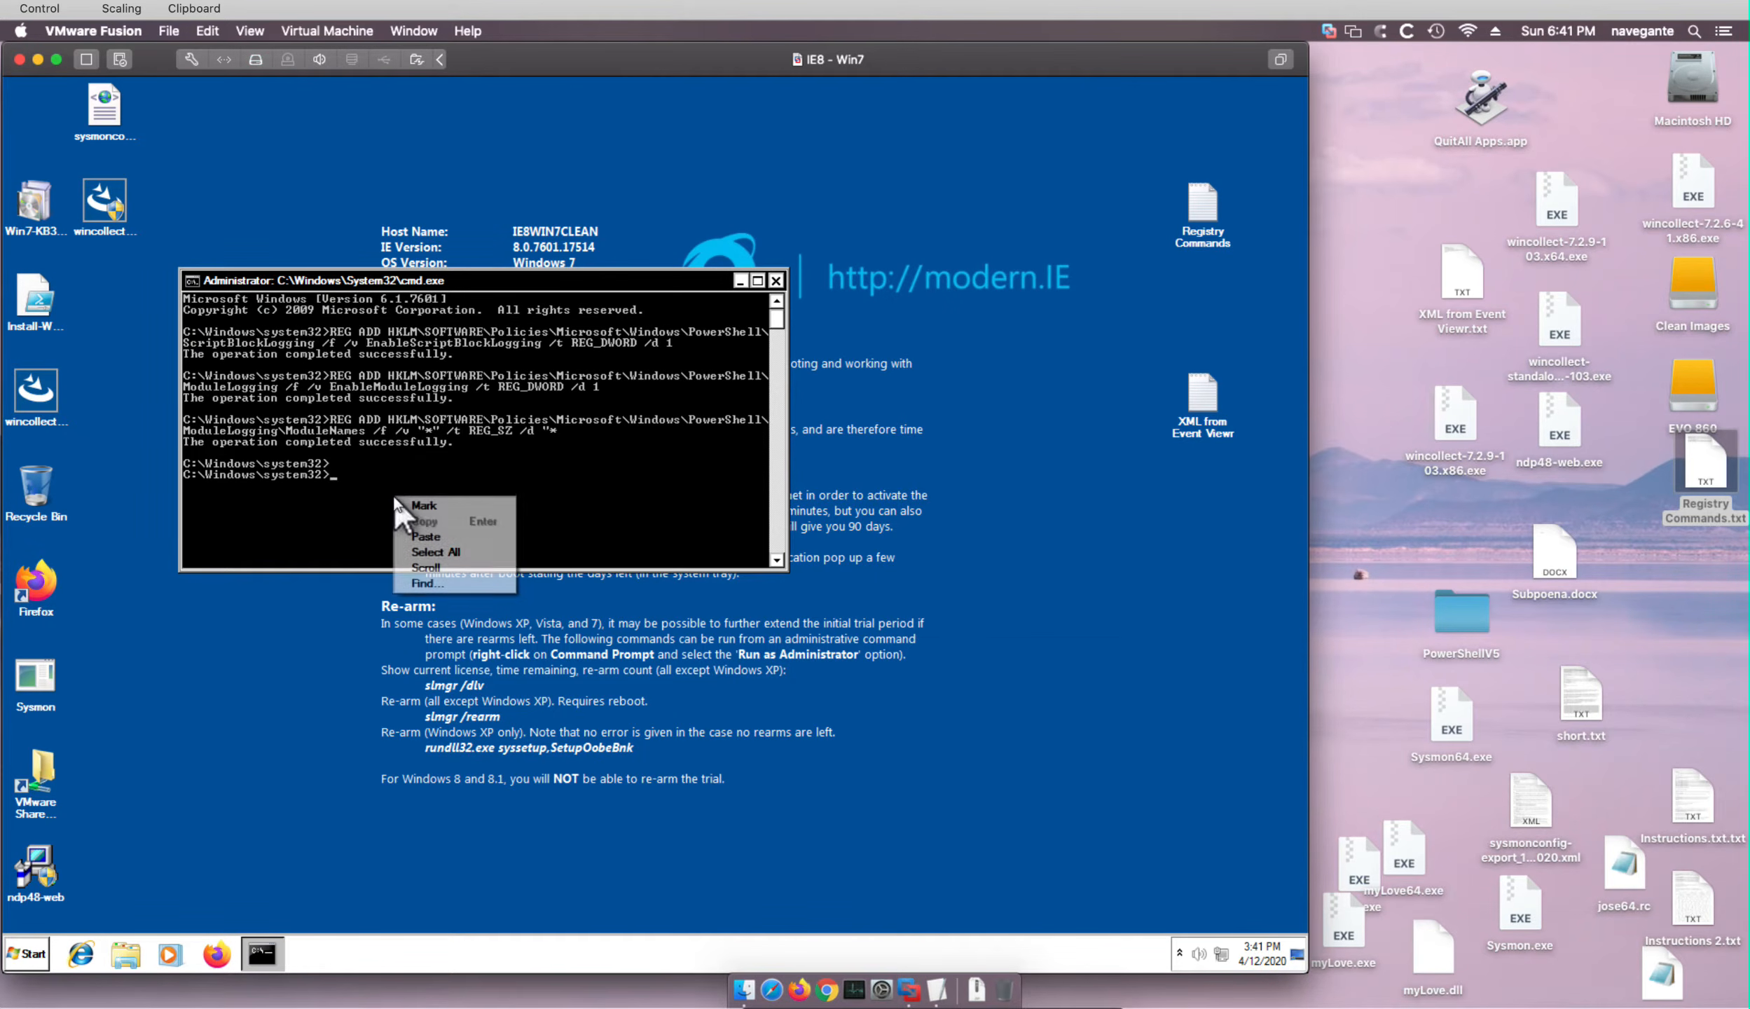
{"action": "left_click", "coordinate": [428, 536]}
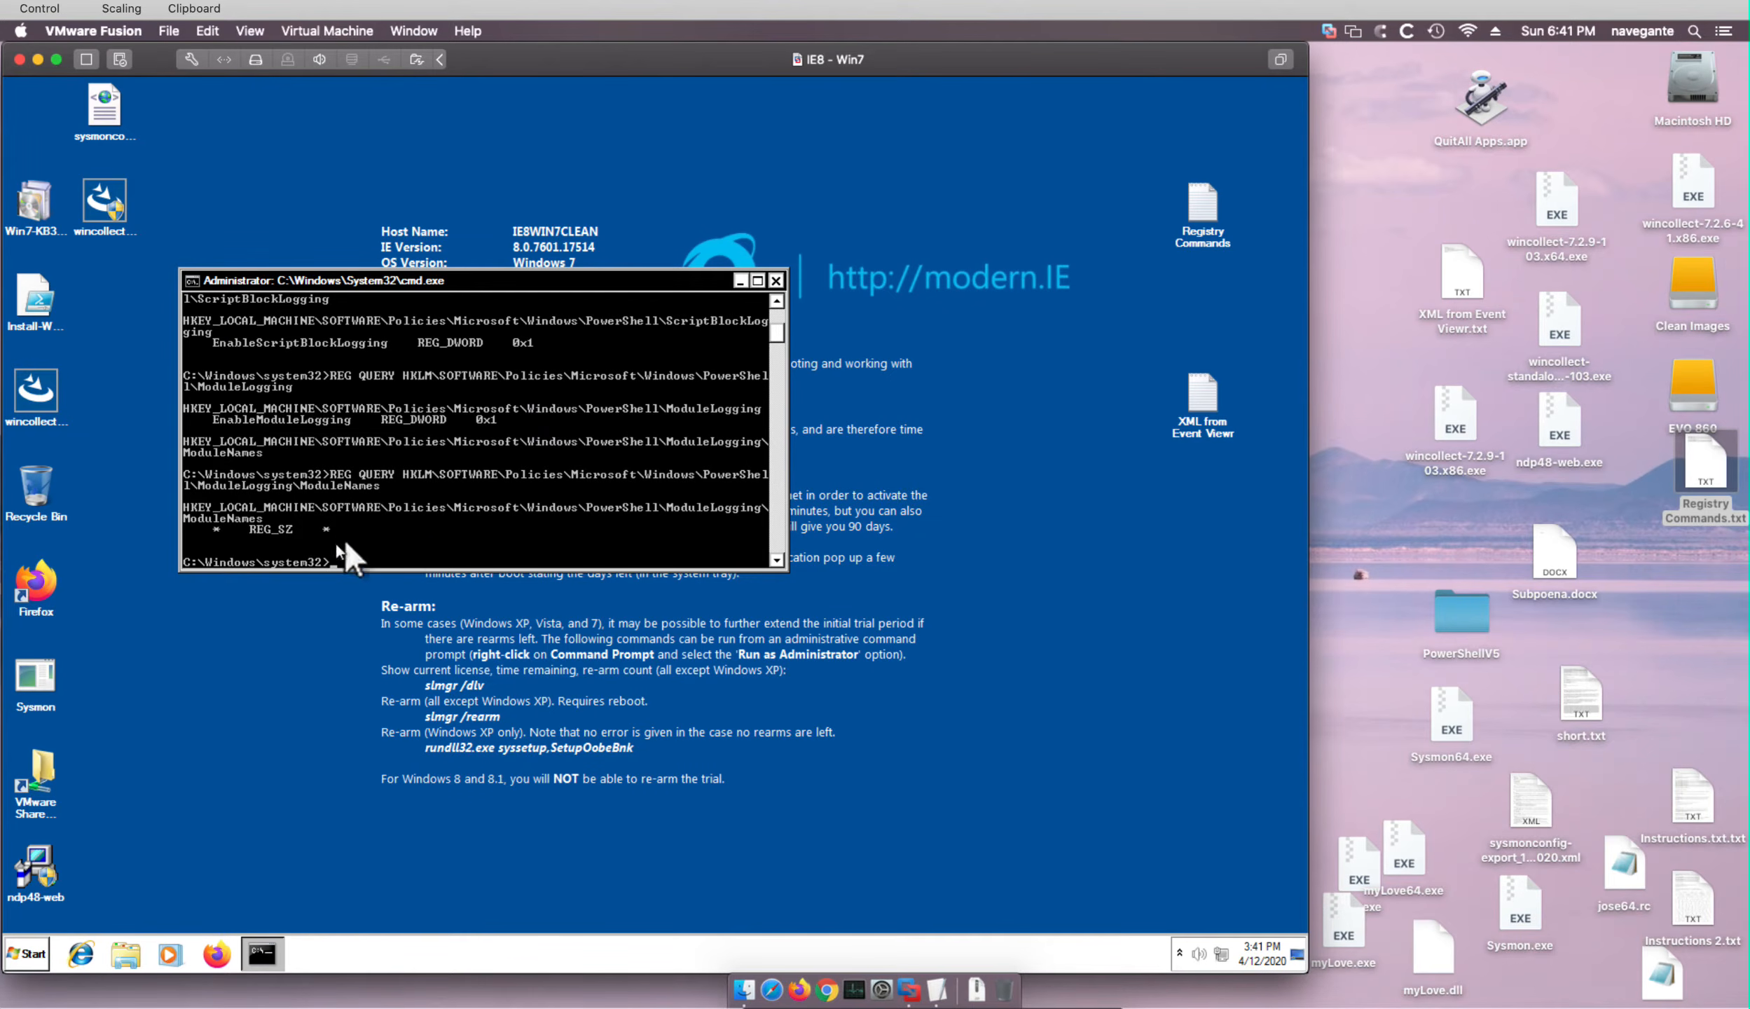
{"action": "left_click", "coordinate": [776, 280]}
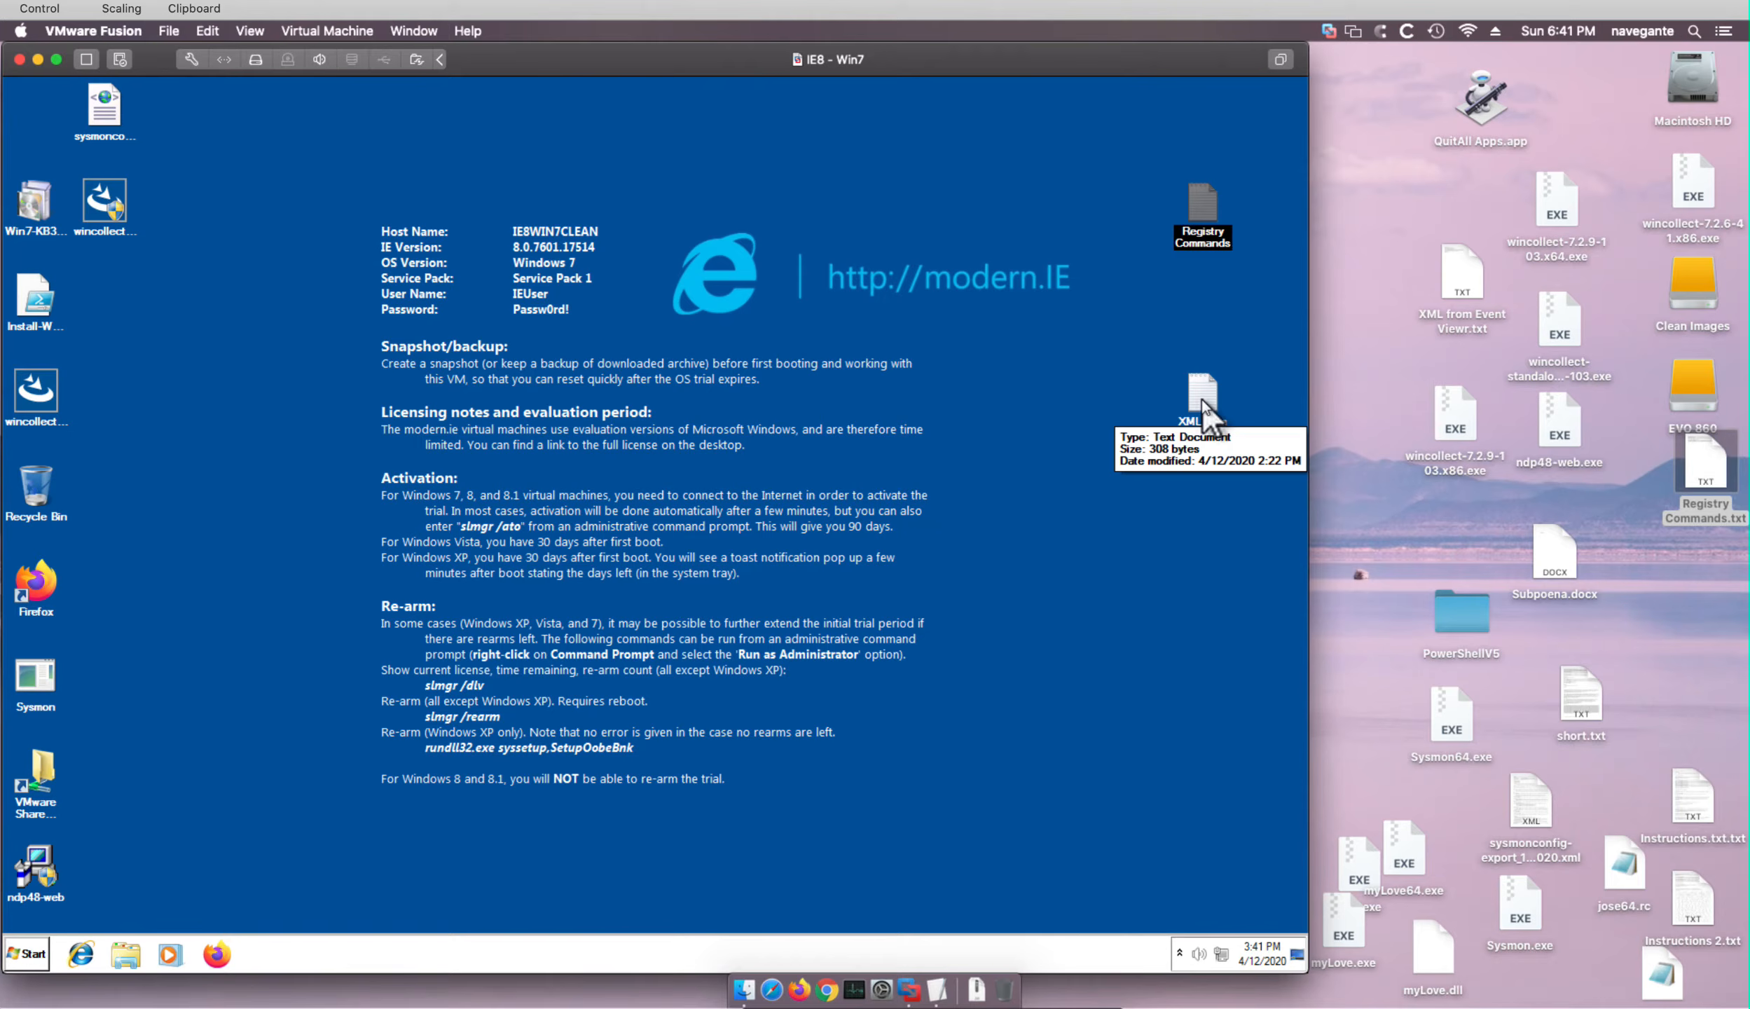
- Copy the whole QueryList XML from XML from Event Viewr.txt on the Mac desktop and close the open text files
{"action": "double_click", "coordinate": [1456, 277]}
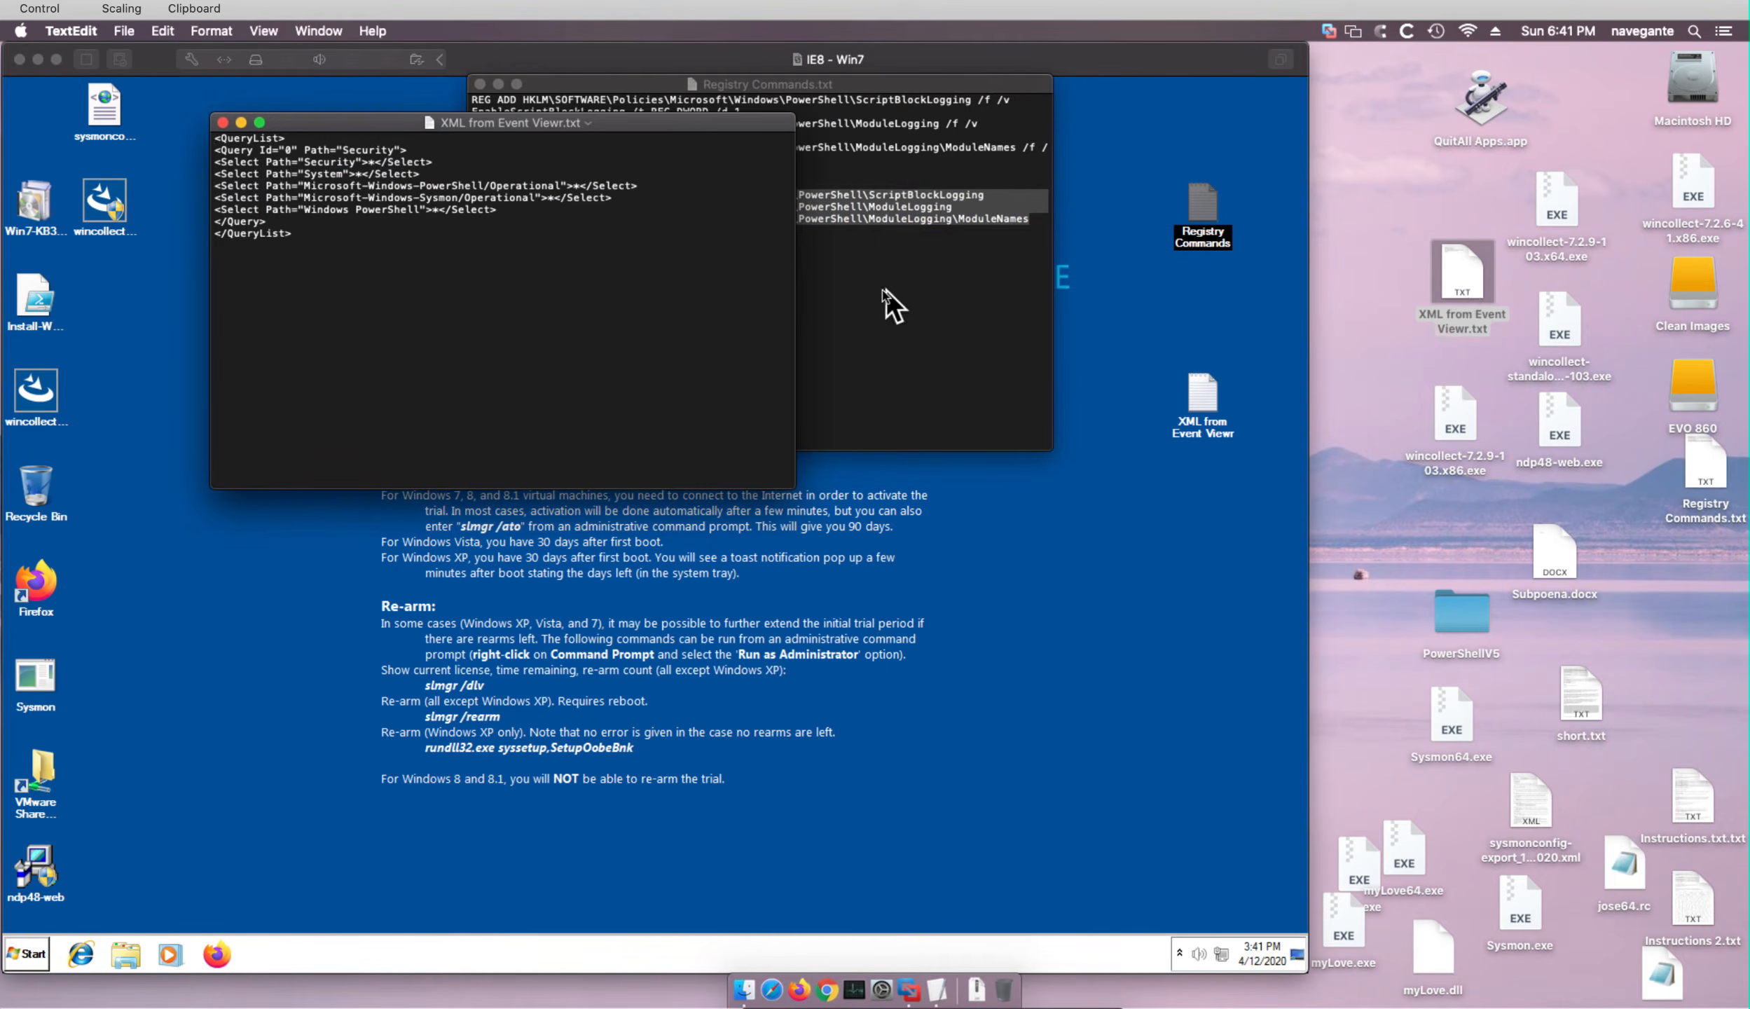
{"action": "left_click", "coordinate": [480, 83]}
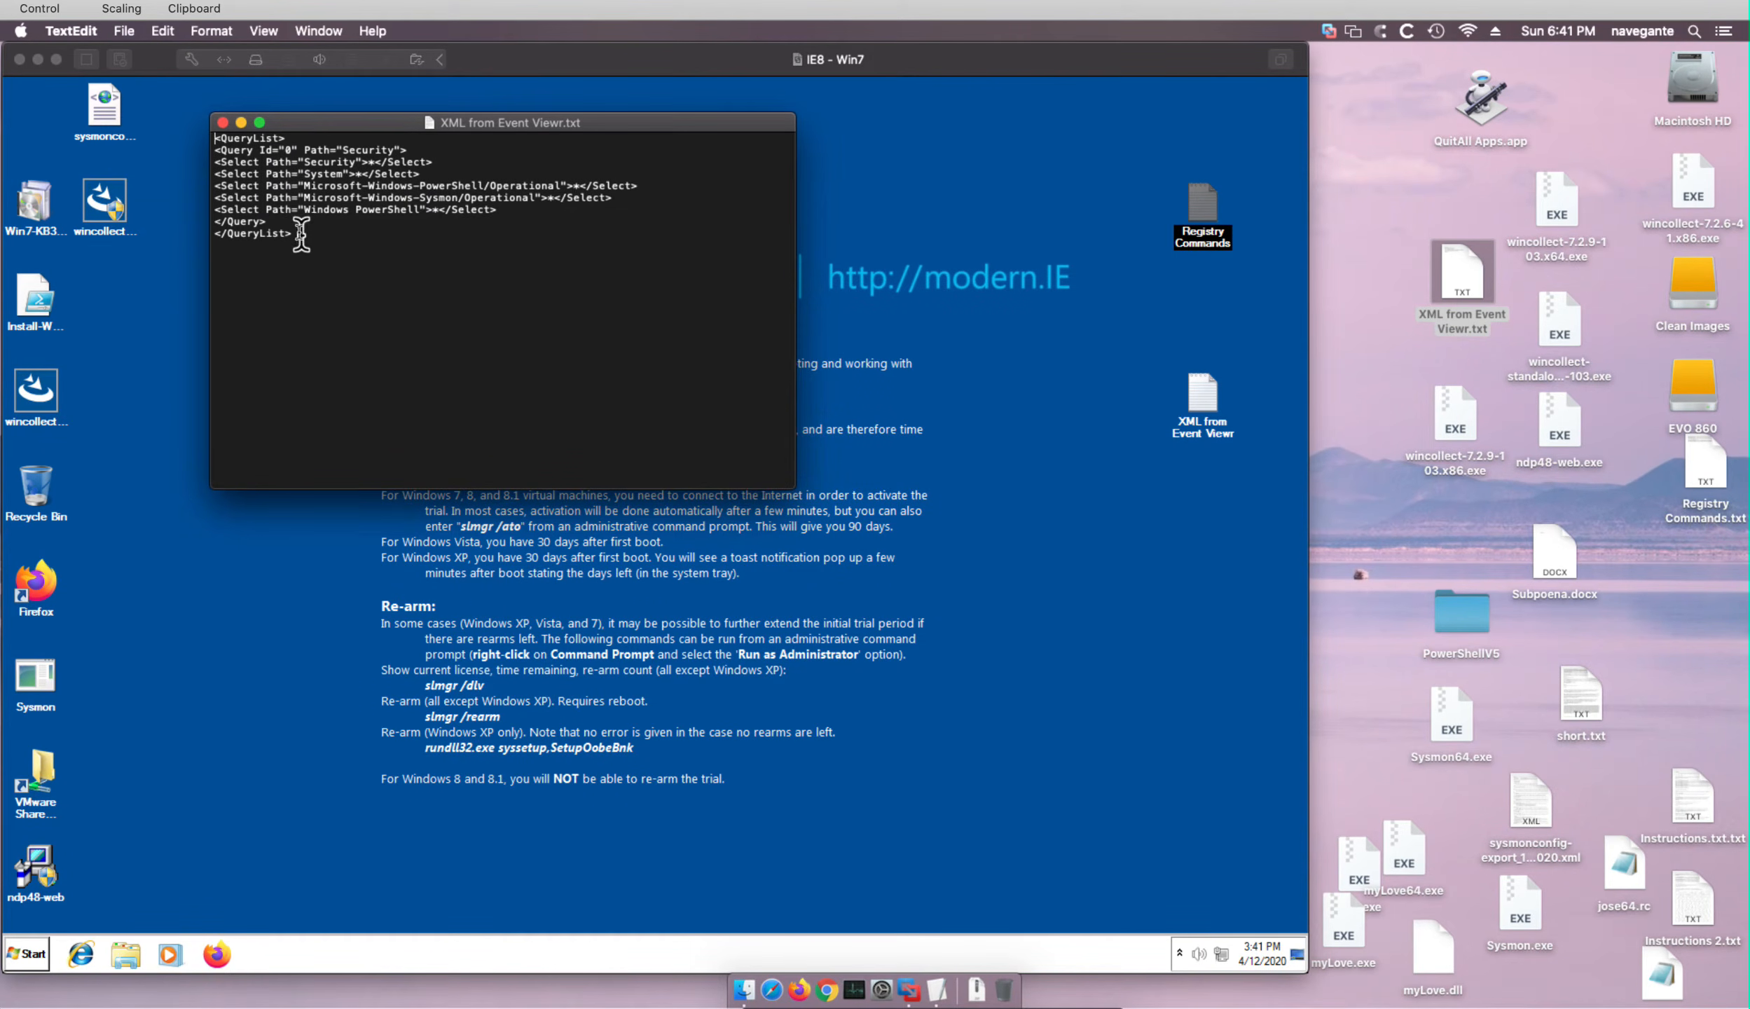
{"action": "left_click_drag", "start_coordinate": [295, 234], "coordinate": [209, 137]}
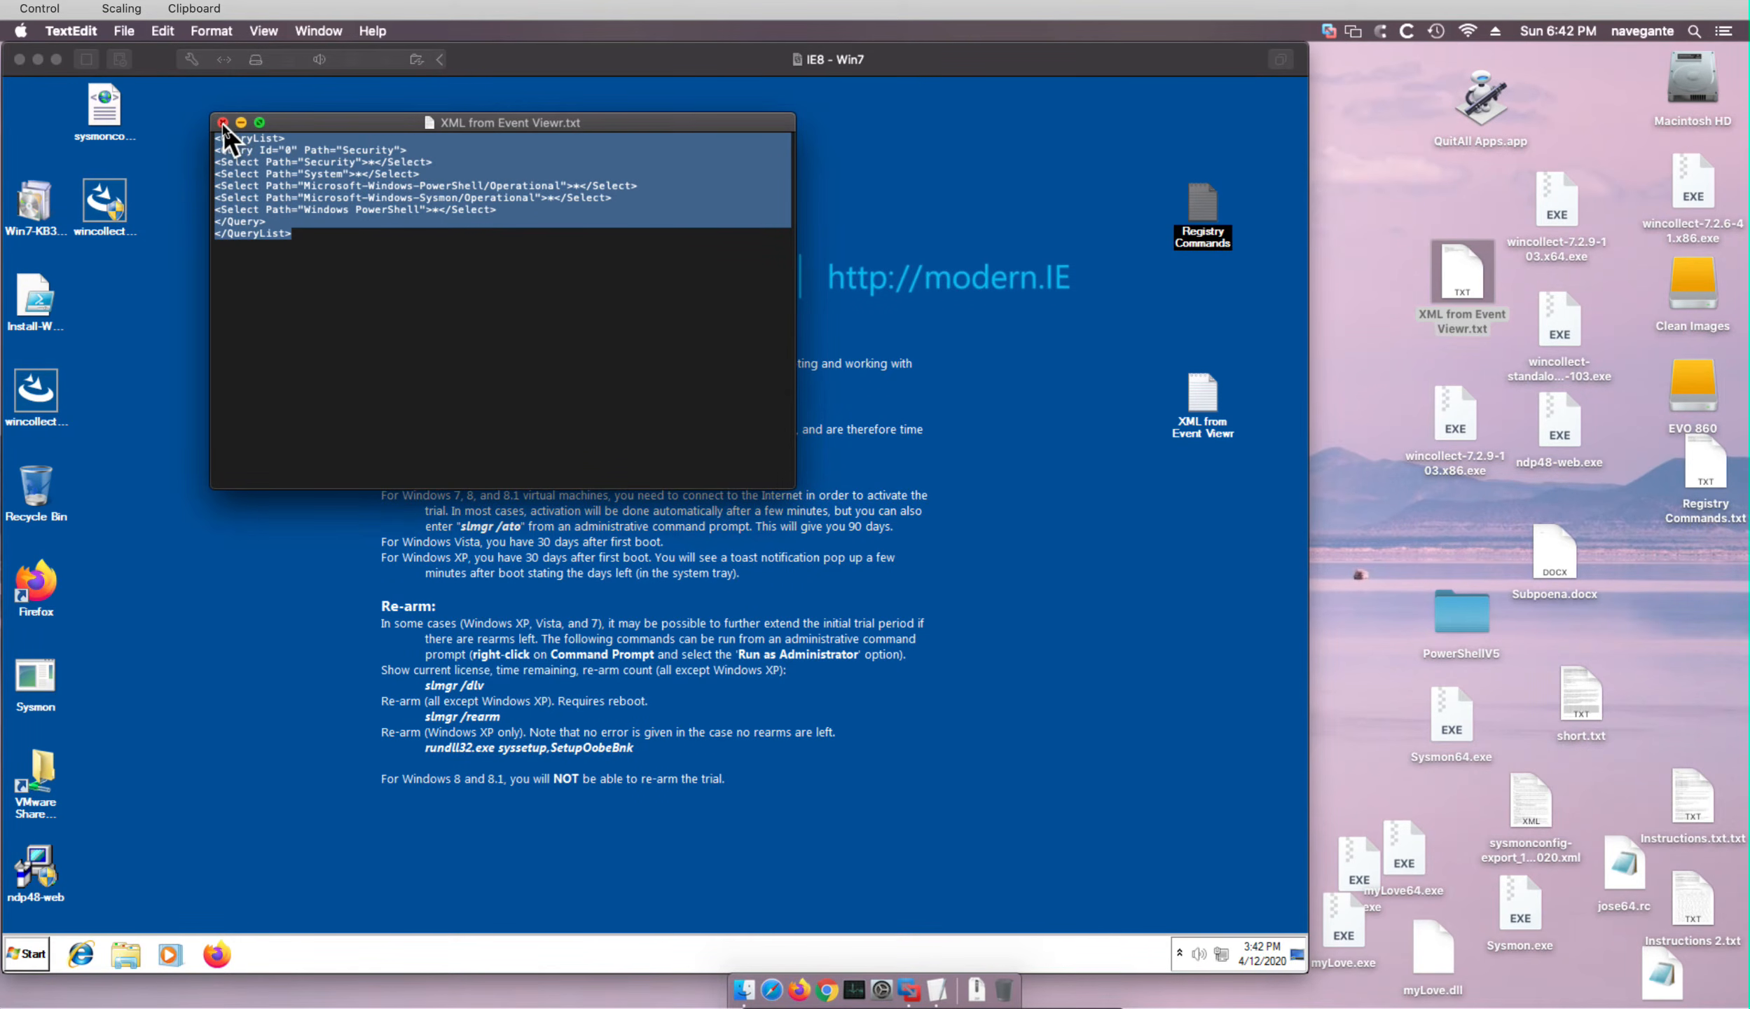
{"action": "left_click", "coordinate": [223, 122]}
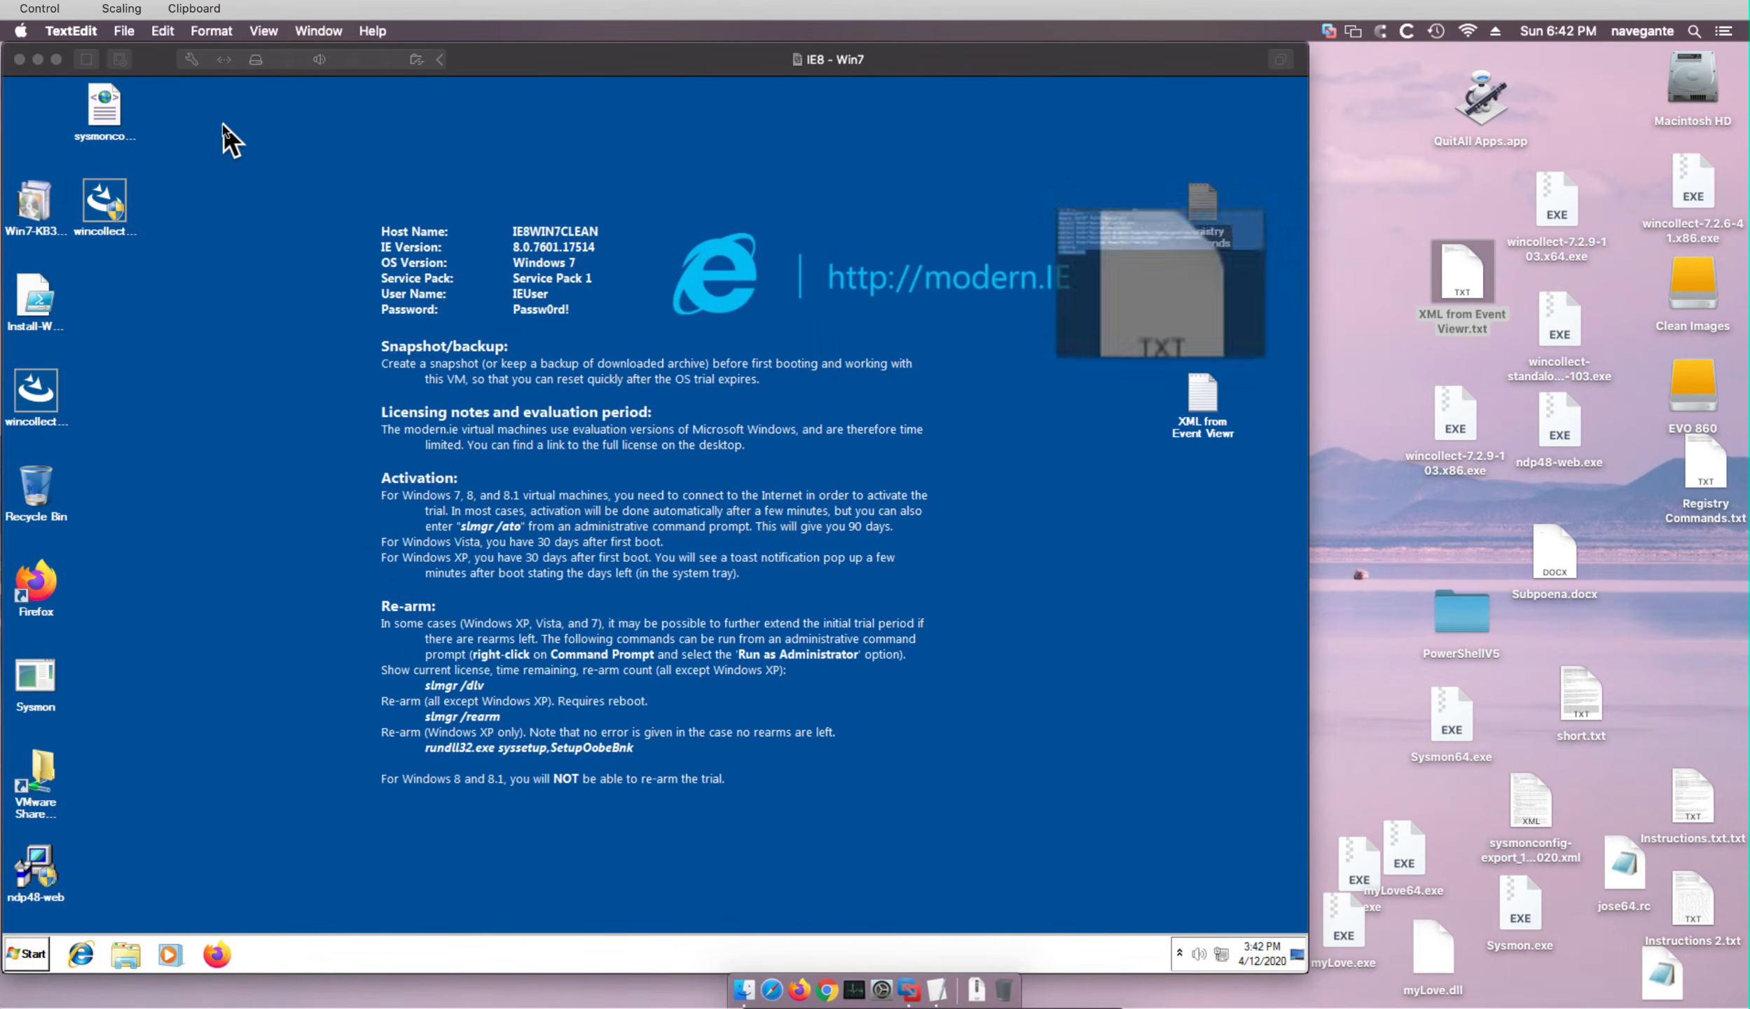
- Open the WinCollect Configuration Console on the Windows 7 virtual machine and allow it to make changes to the computer
{"action": "left_click", "coordinate": [23, 948]}
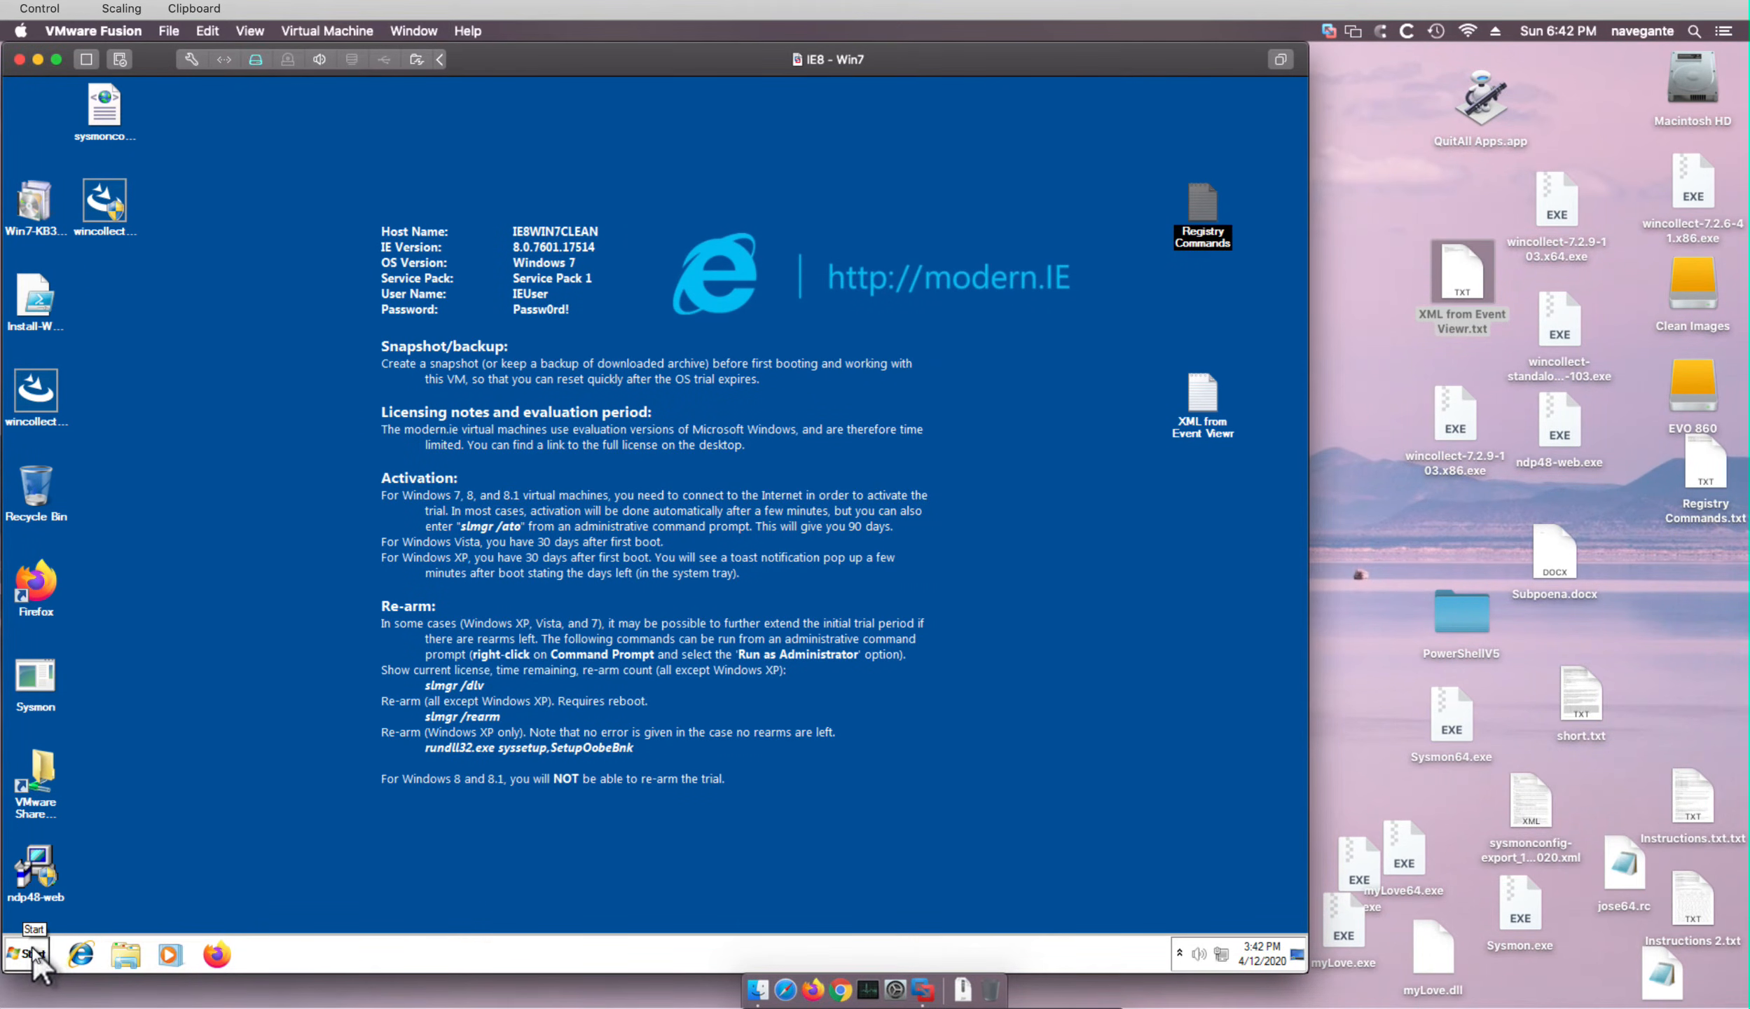
{"action": "left_click", "coordinate": [32, 946]}
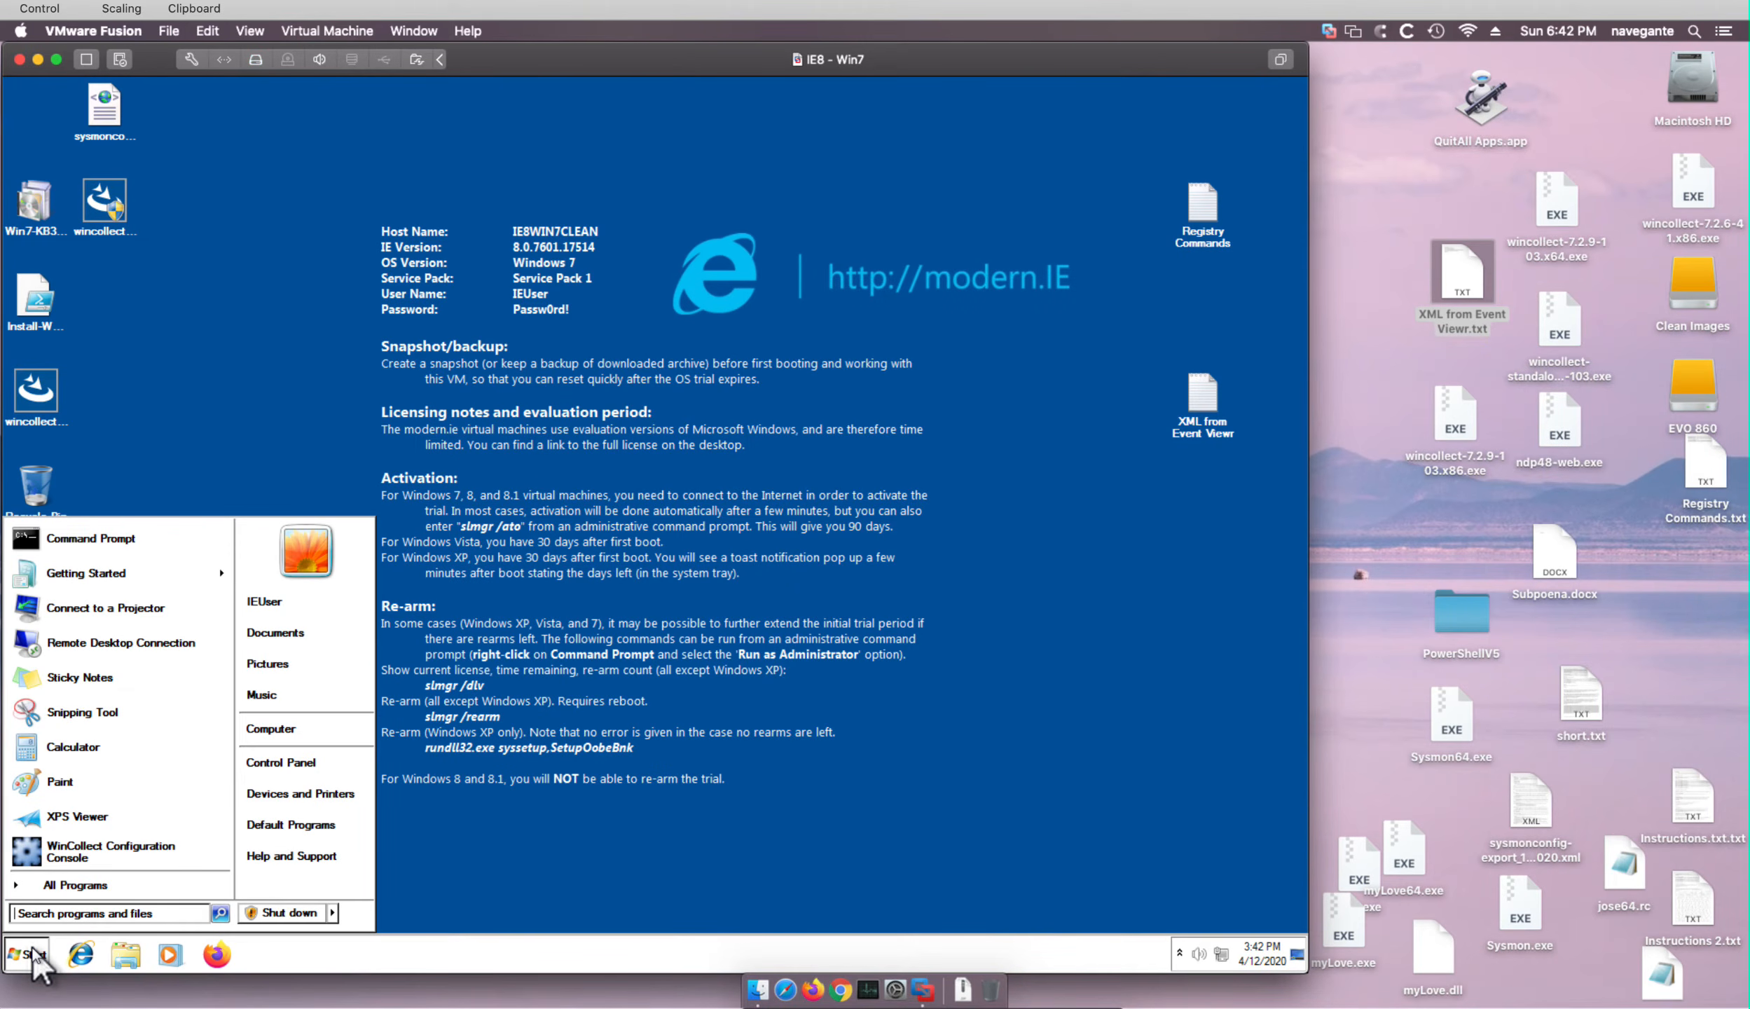
{"action": "left_click", "coordinate": [59, 856]}
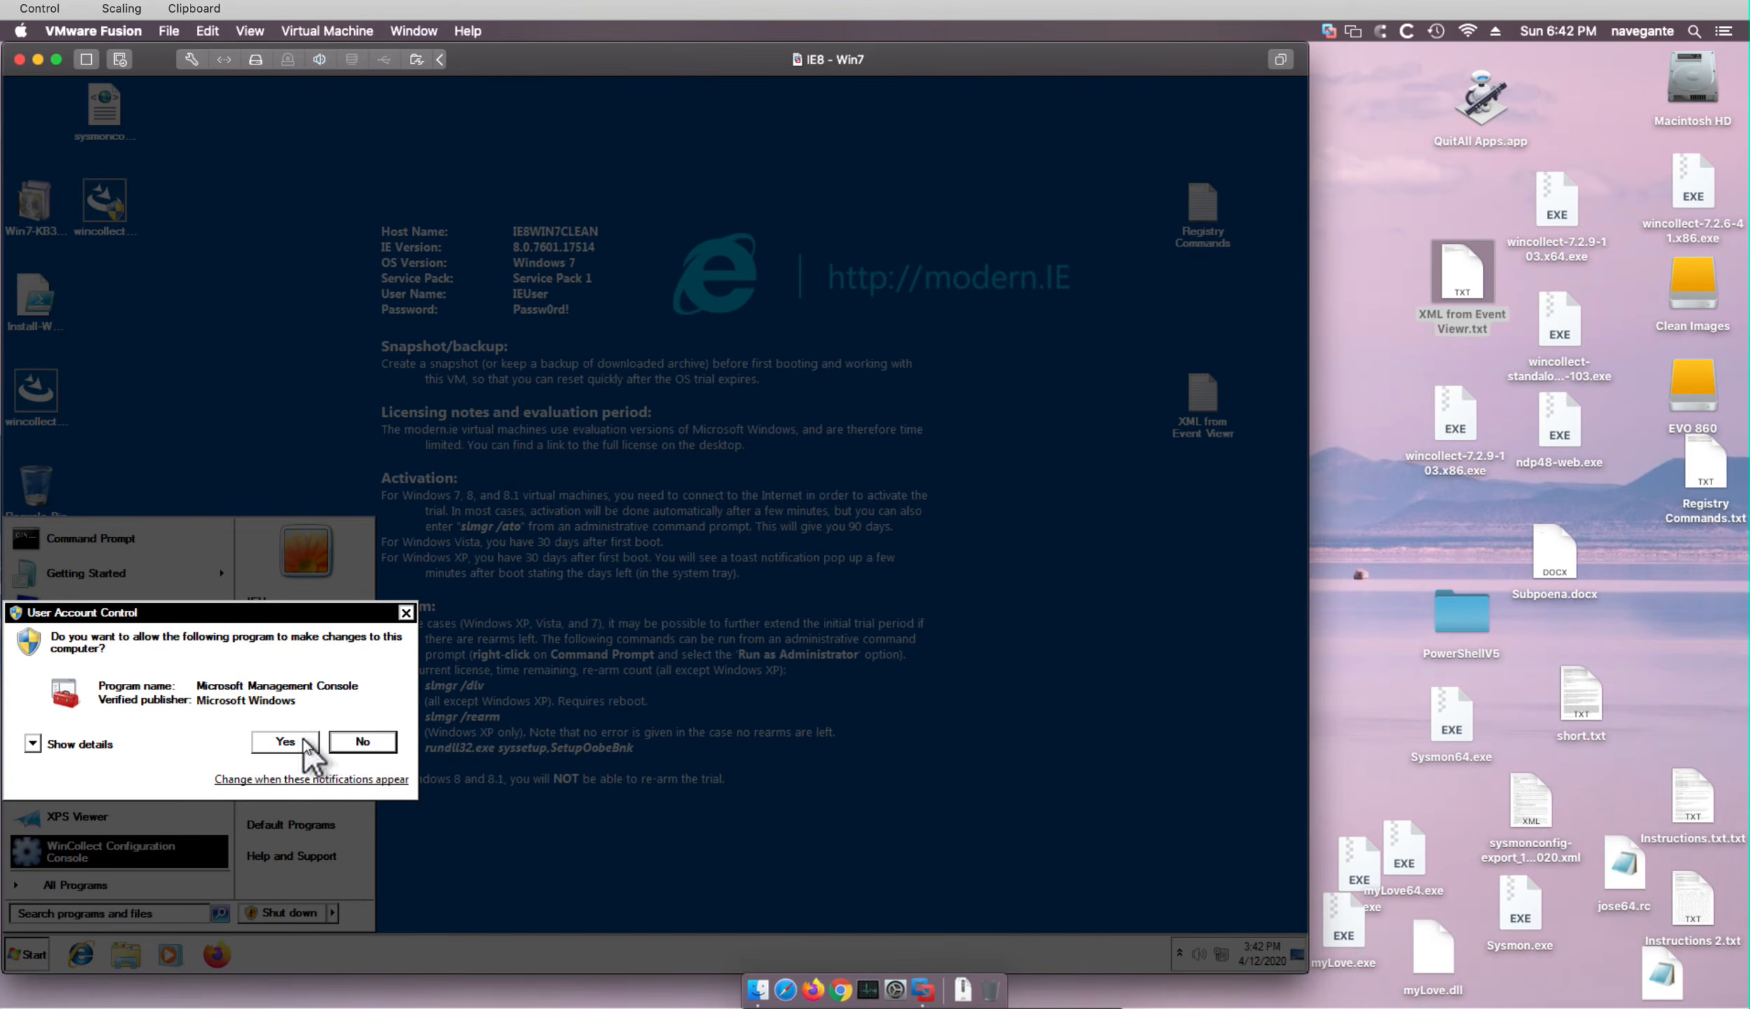
{"action": "left_click", "coordinate": [302, 740]}
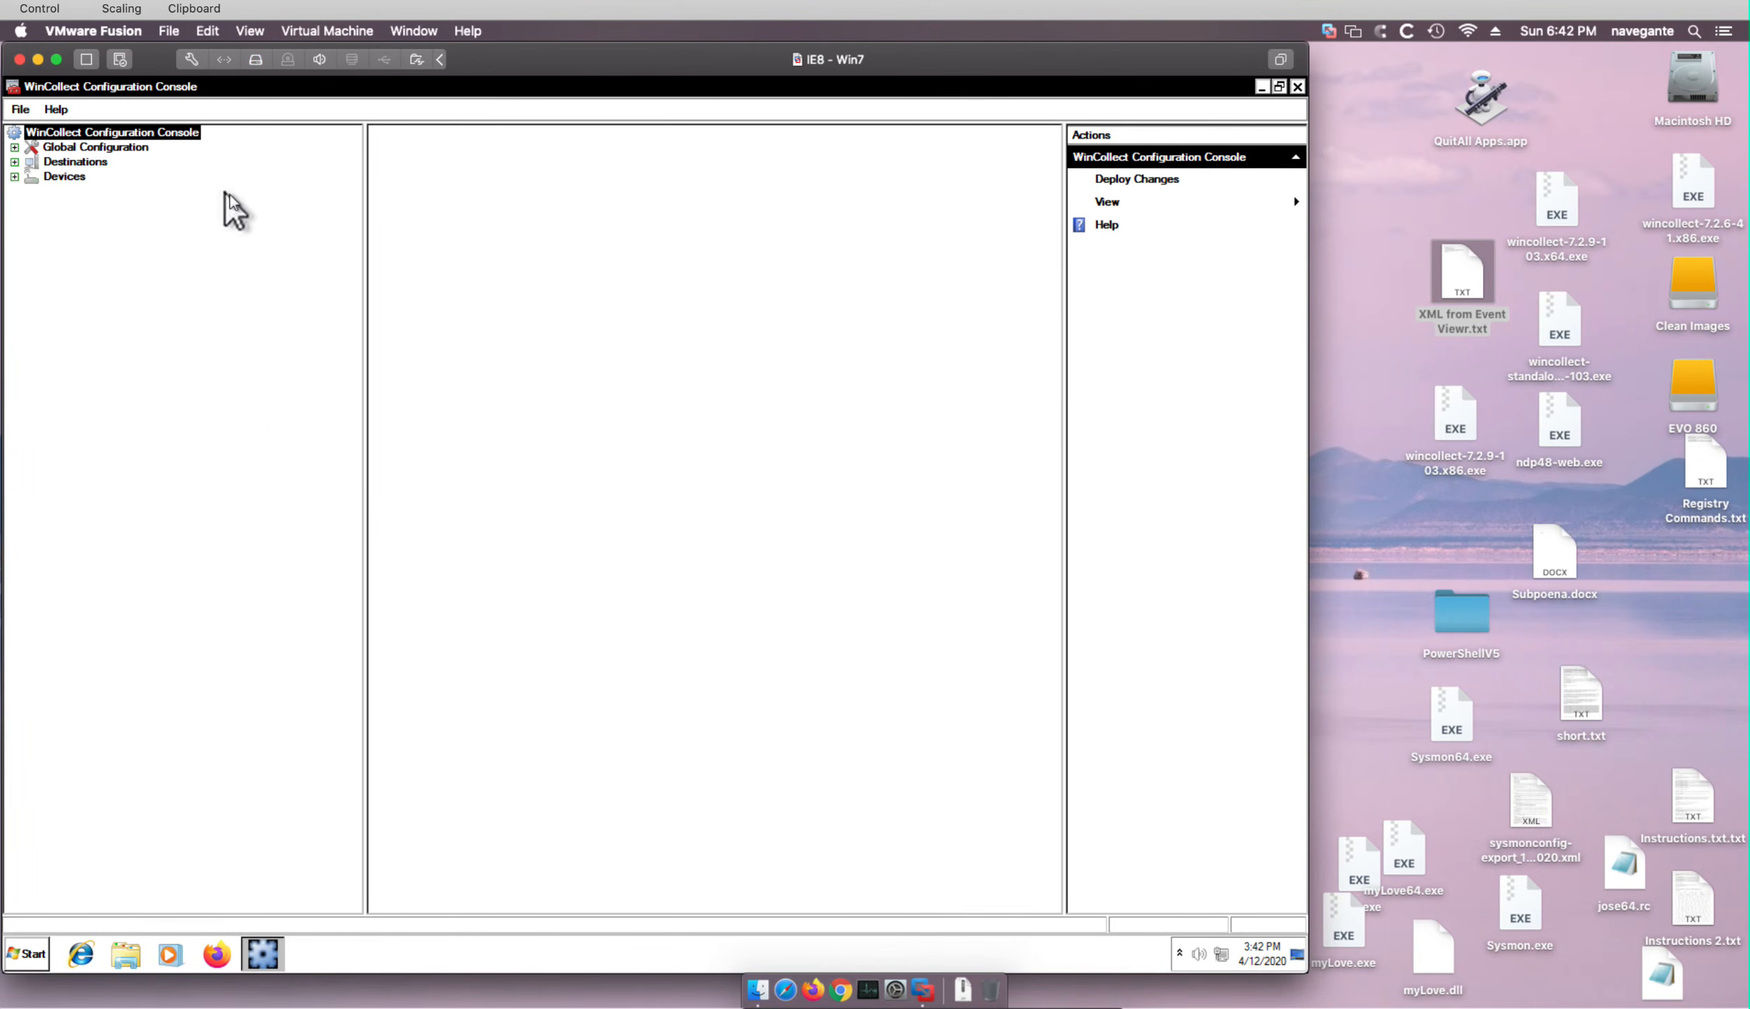
- Open the IE8WIN7CLEAN device under Microsoft Windows Event Log and disable its Security and System log selectors
{"action": "left_click", "coordinate": [17, 178]}
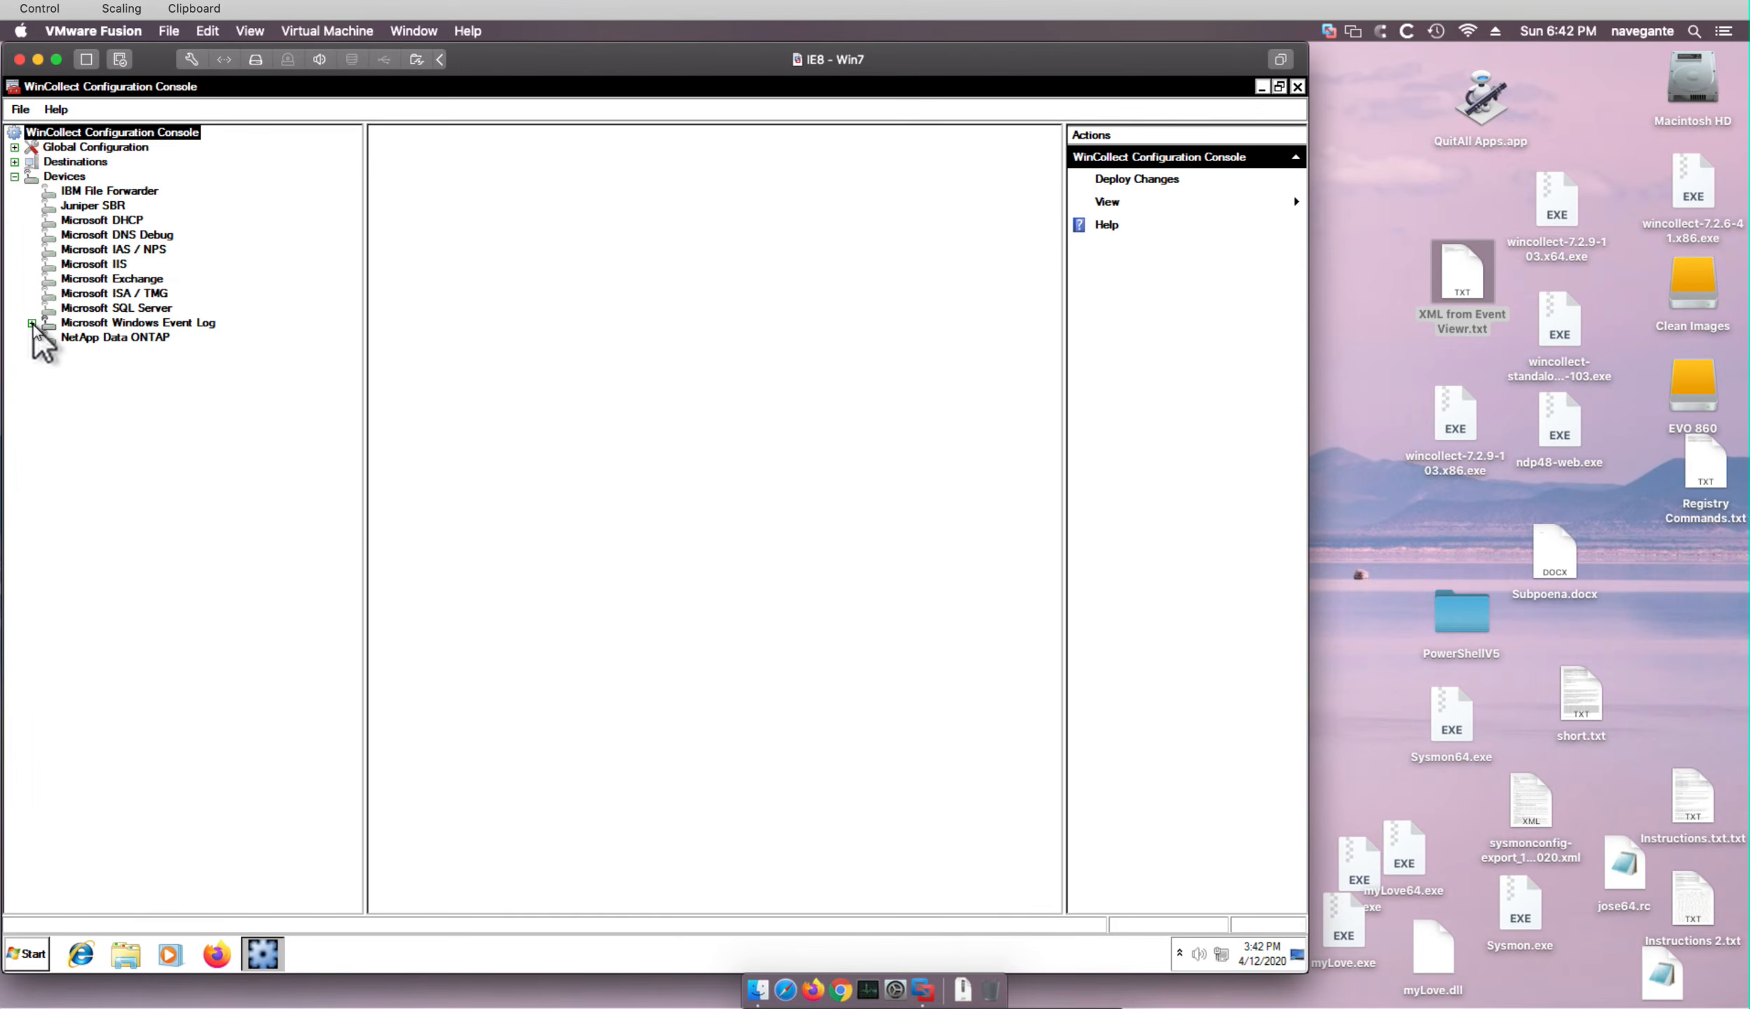
{"action": "left_click", "coordinate": [31, 324]}
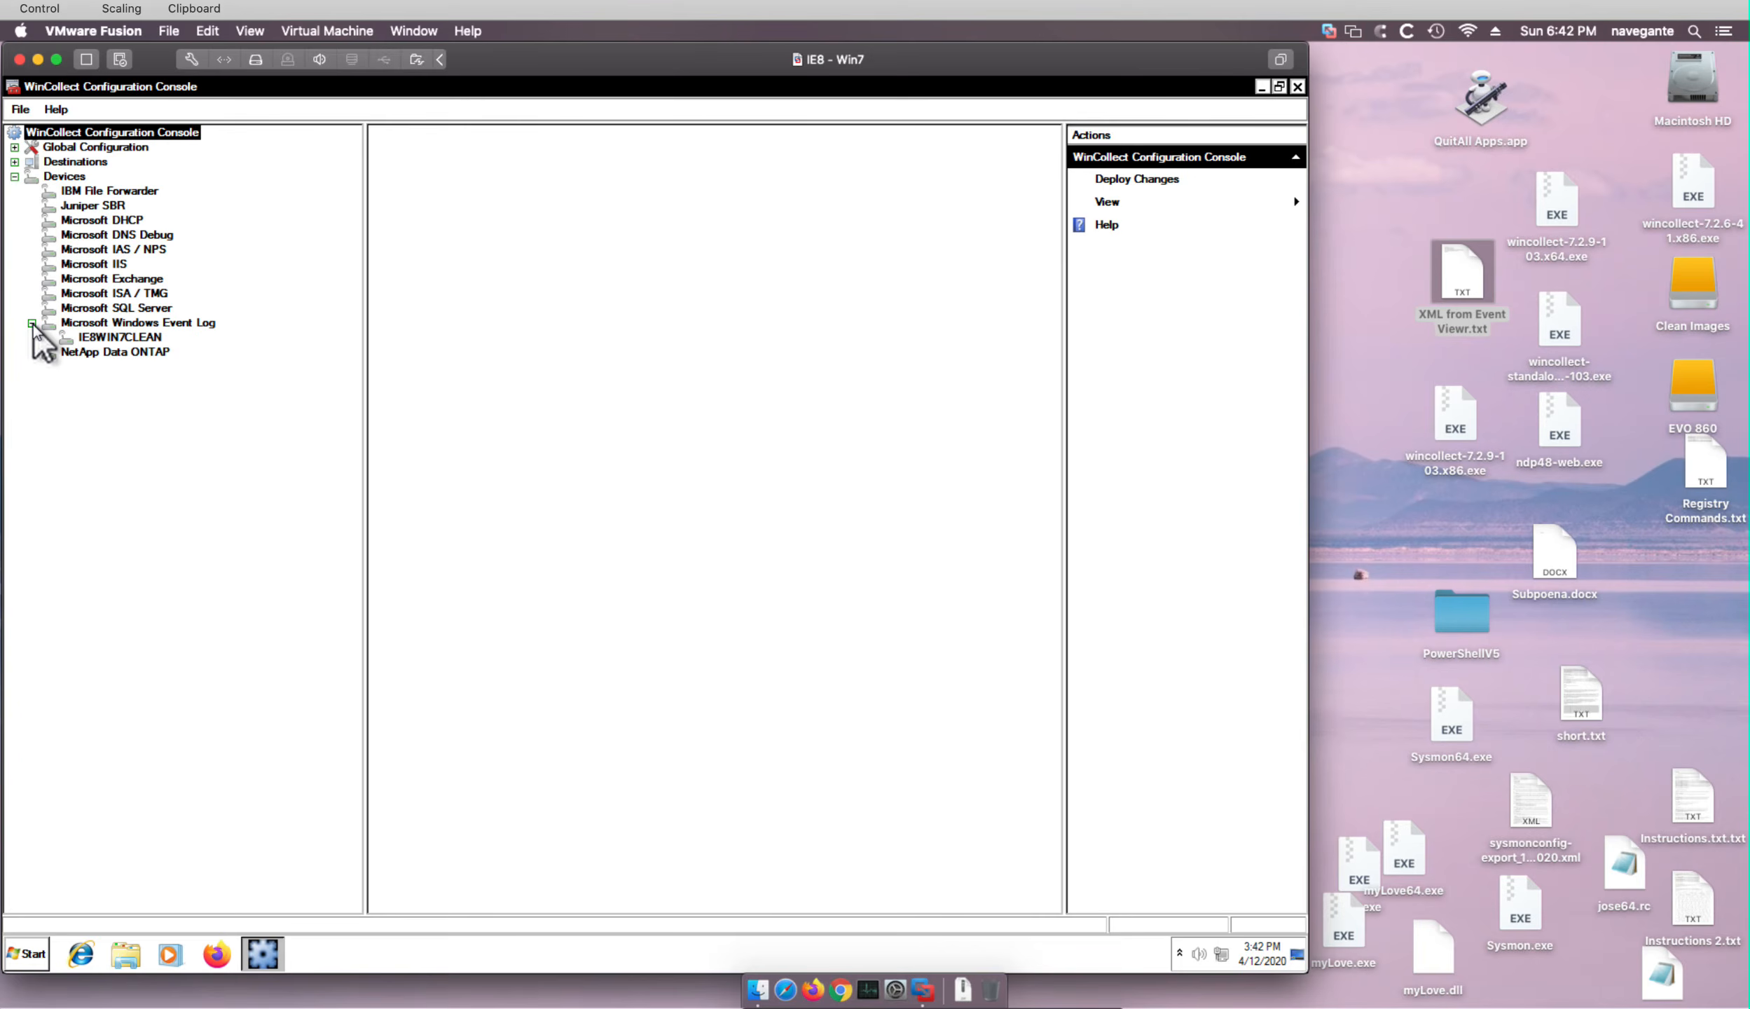
{"action": "left_click", "coordinate": [98, 340]}
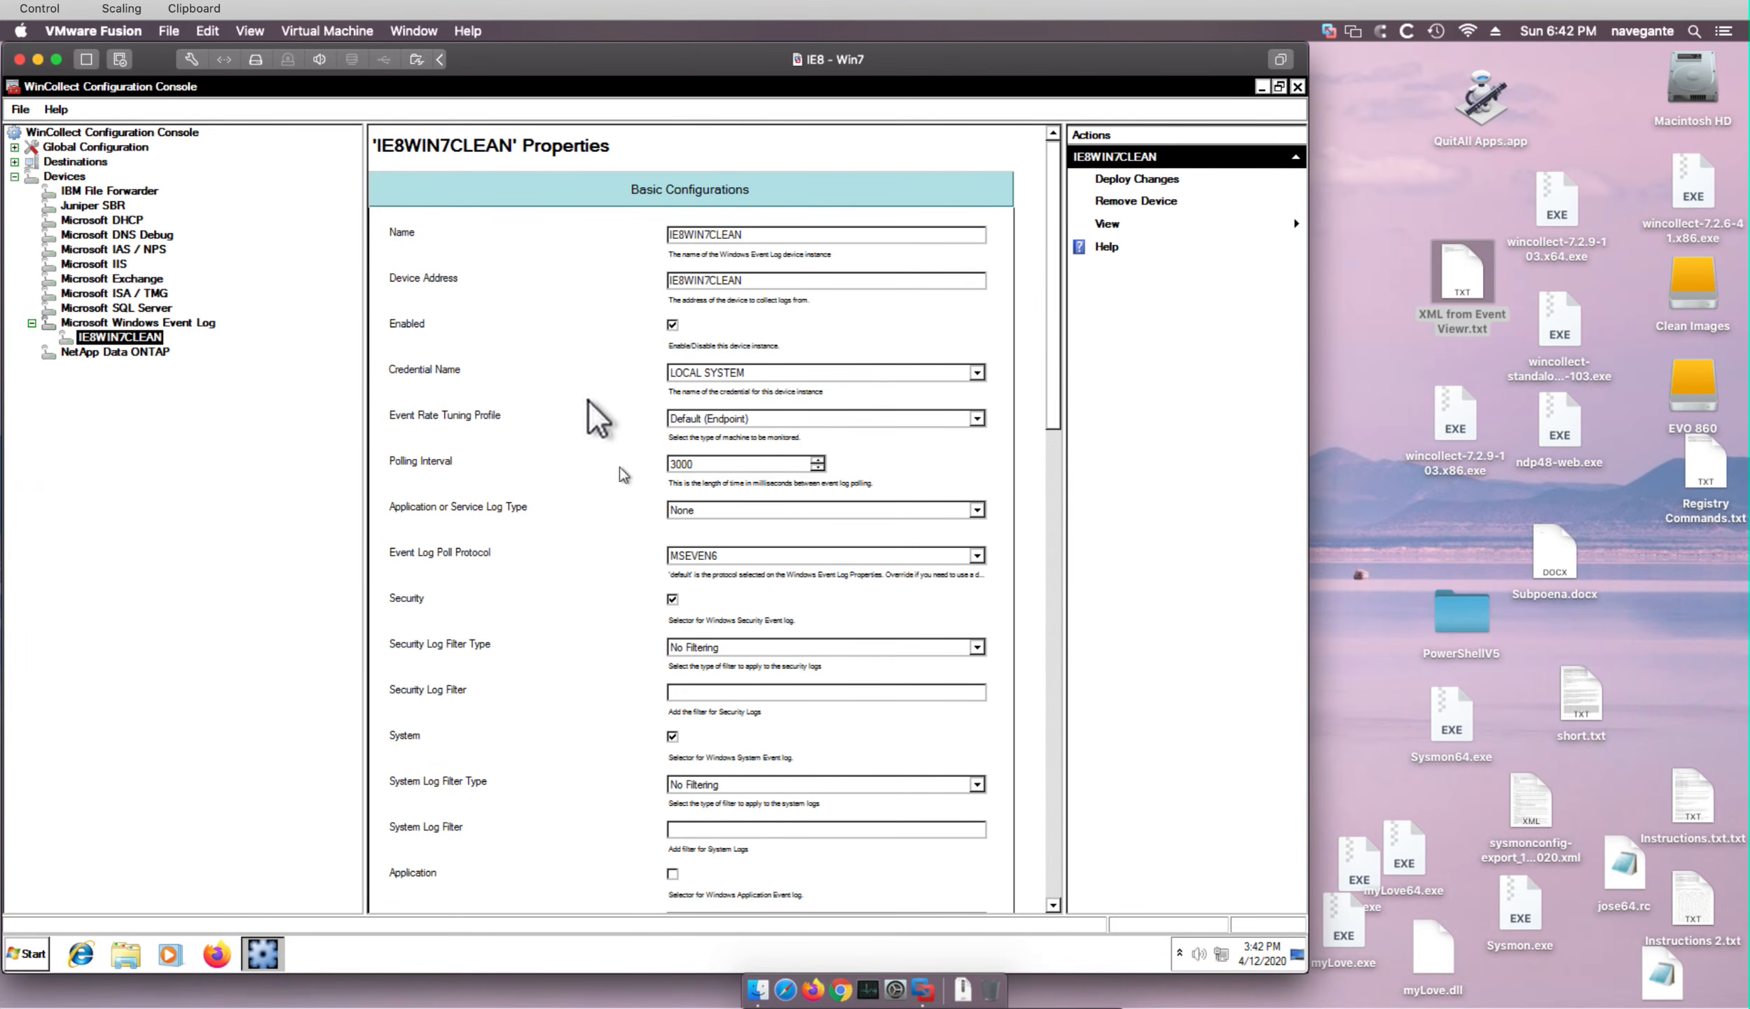
{"action": "left_click", "coordinate": [672, 599]}
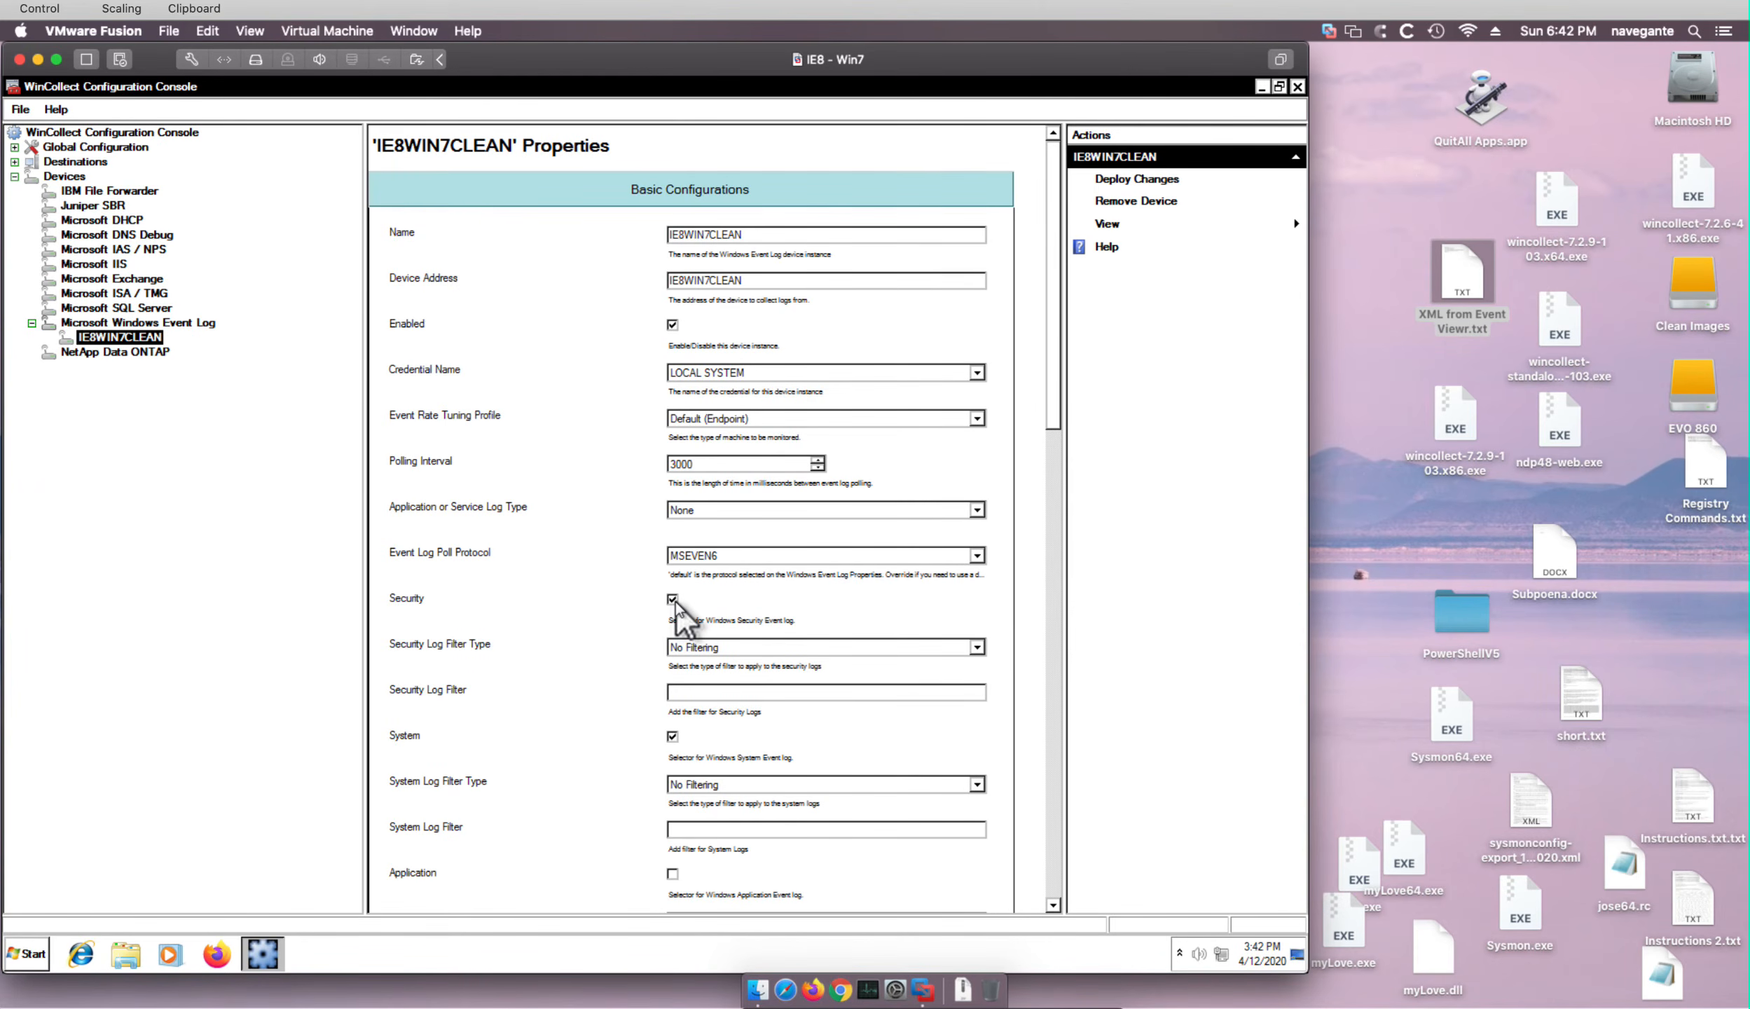
{"action": "left_click", "coordinate": [672, 737]}
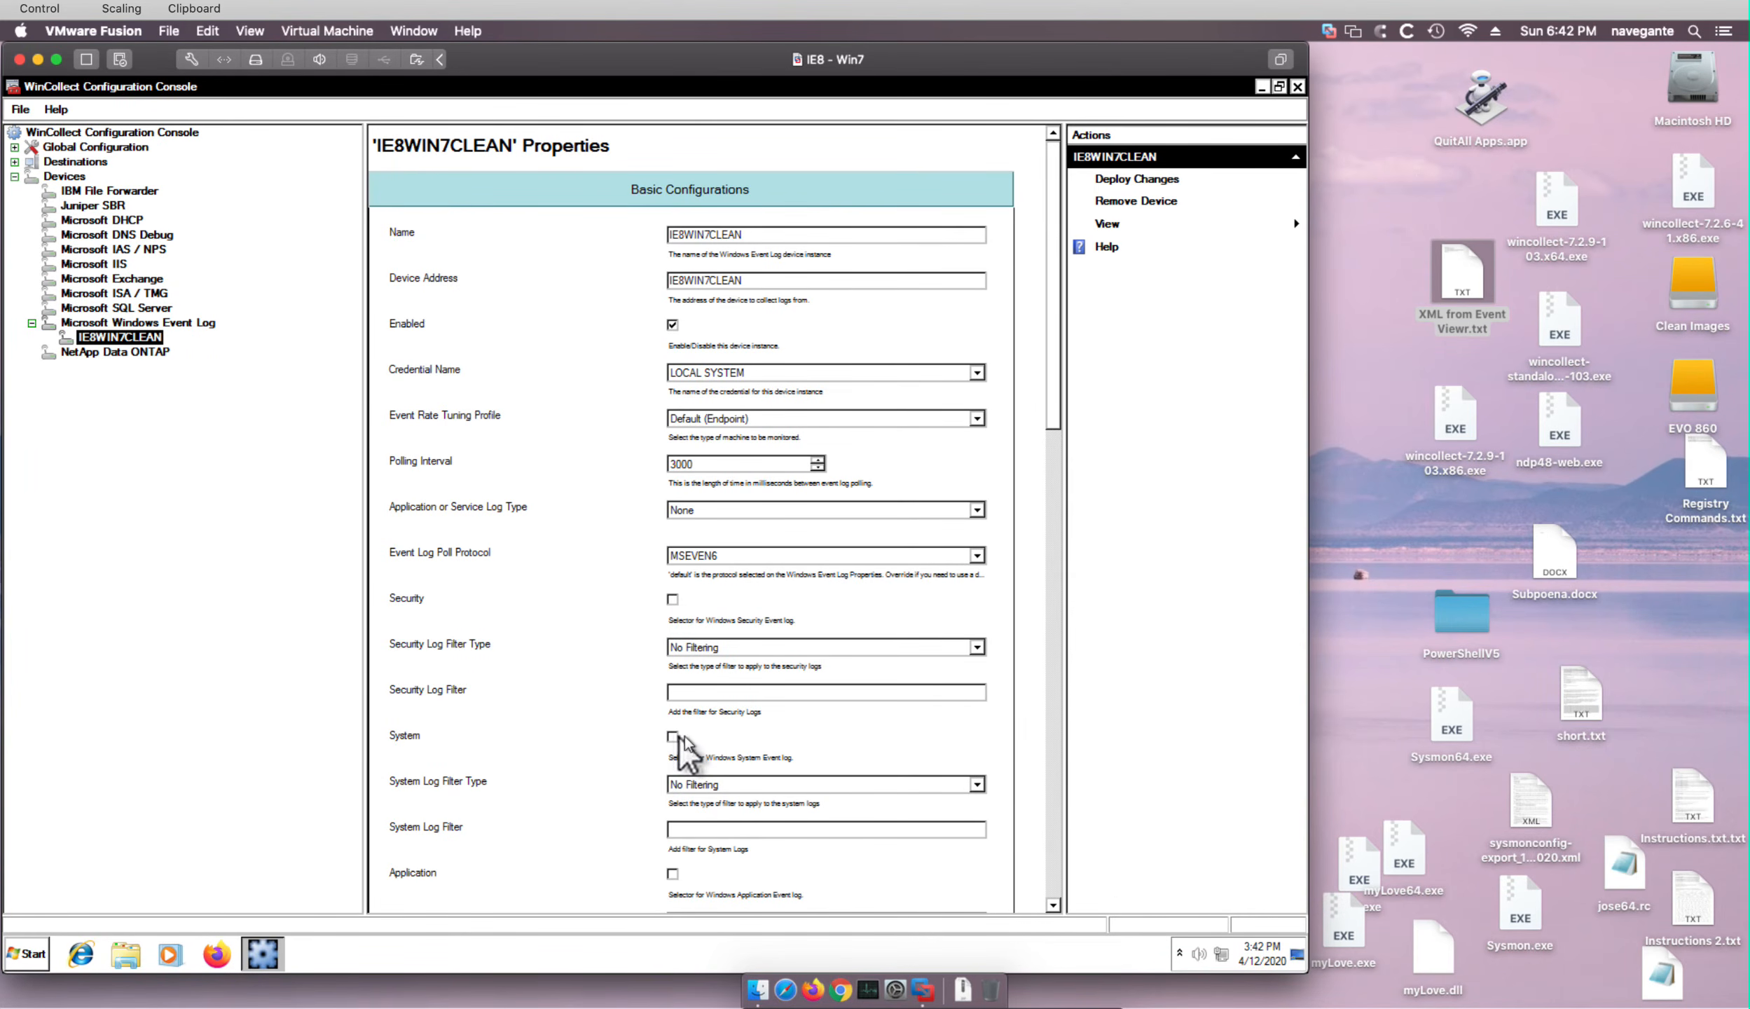
- Paste the copied QueryList XML into the device's XPath Query and review the pasted lines
{"action": "left_click", "coordinate": [1053, 886]}
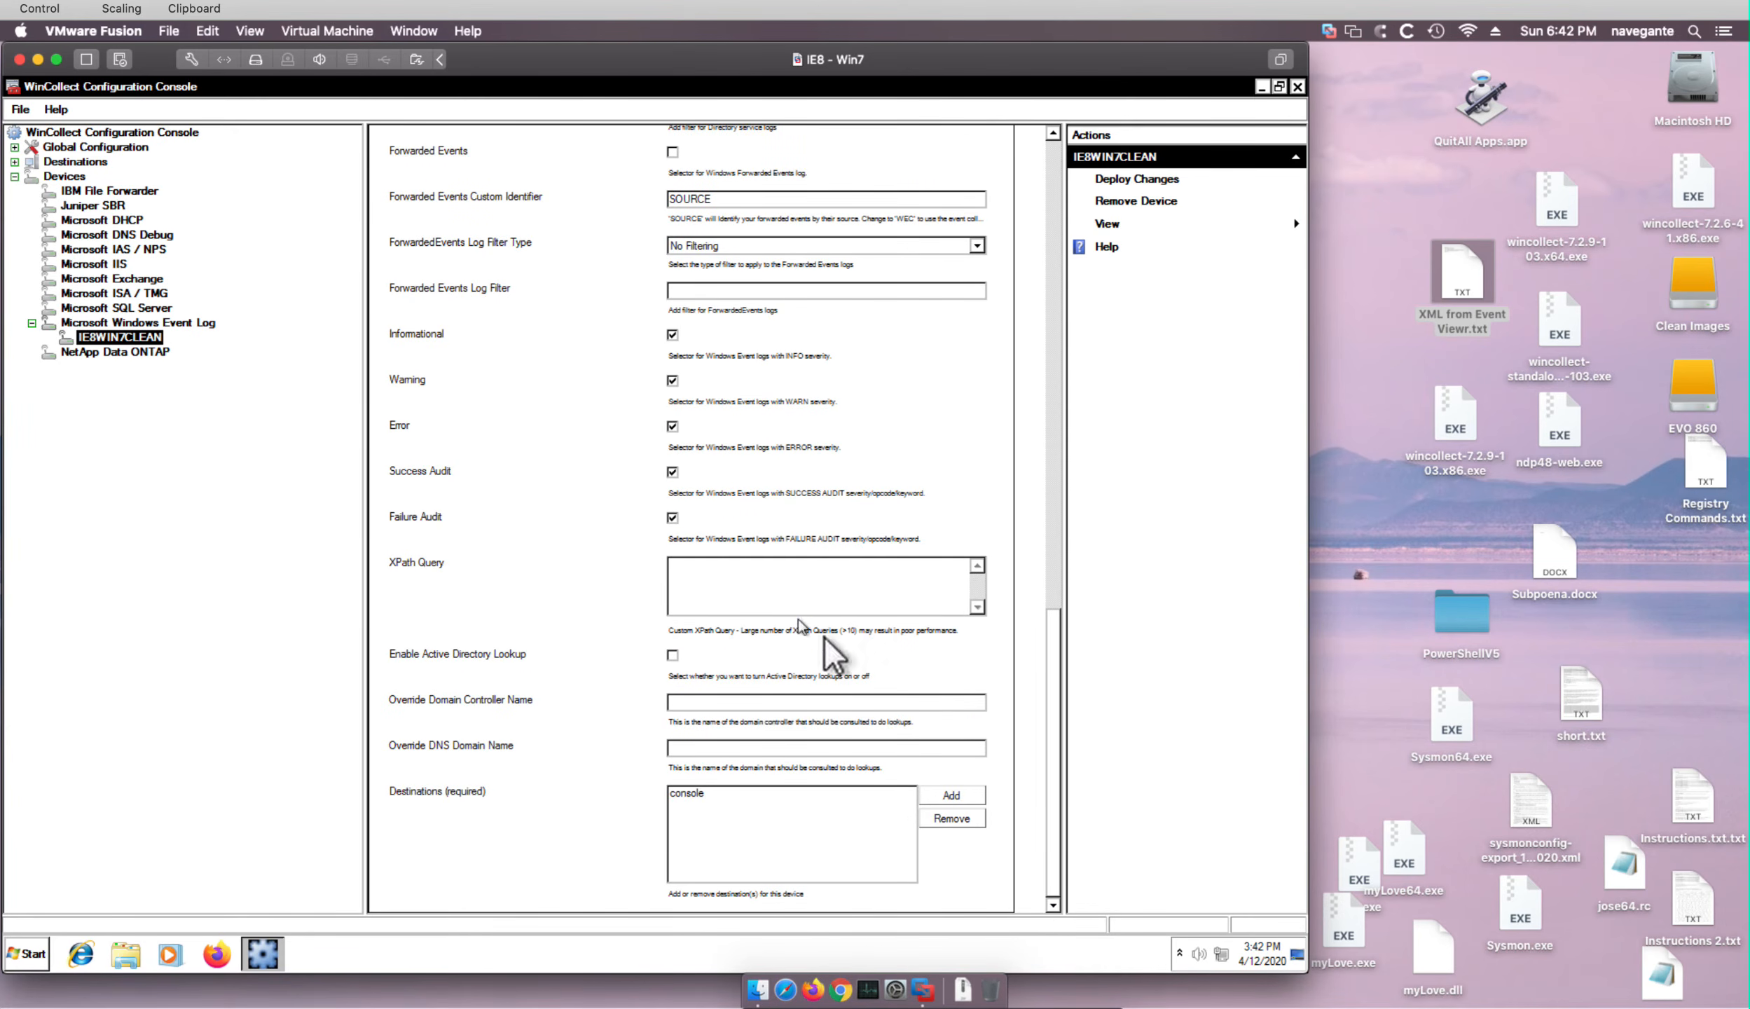
{"action": "left_click", "coordinate": [751, 584]}
{"action": "key", "text": "ctrl+v"}
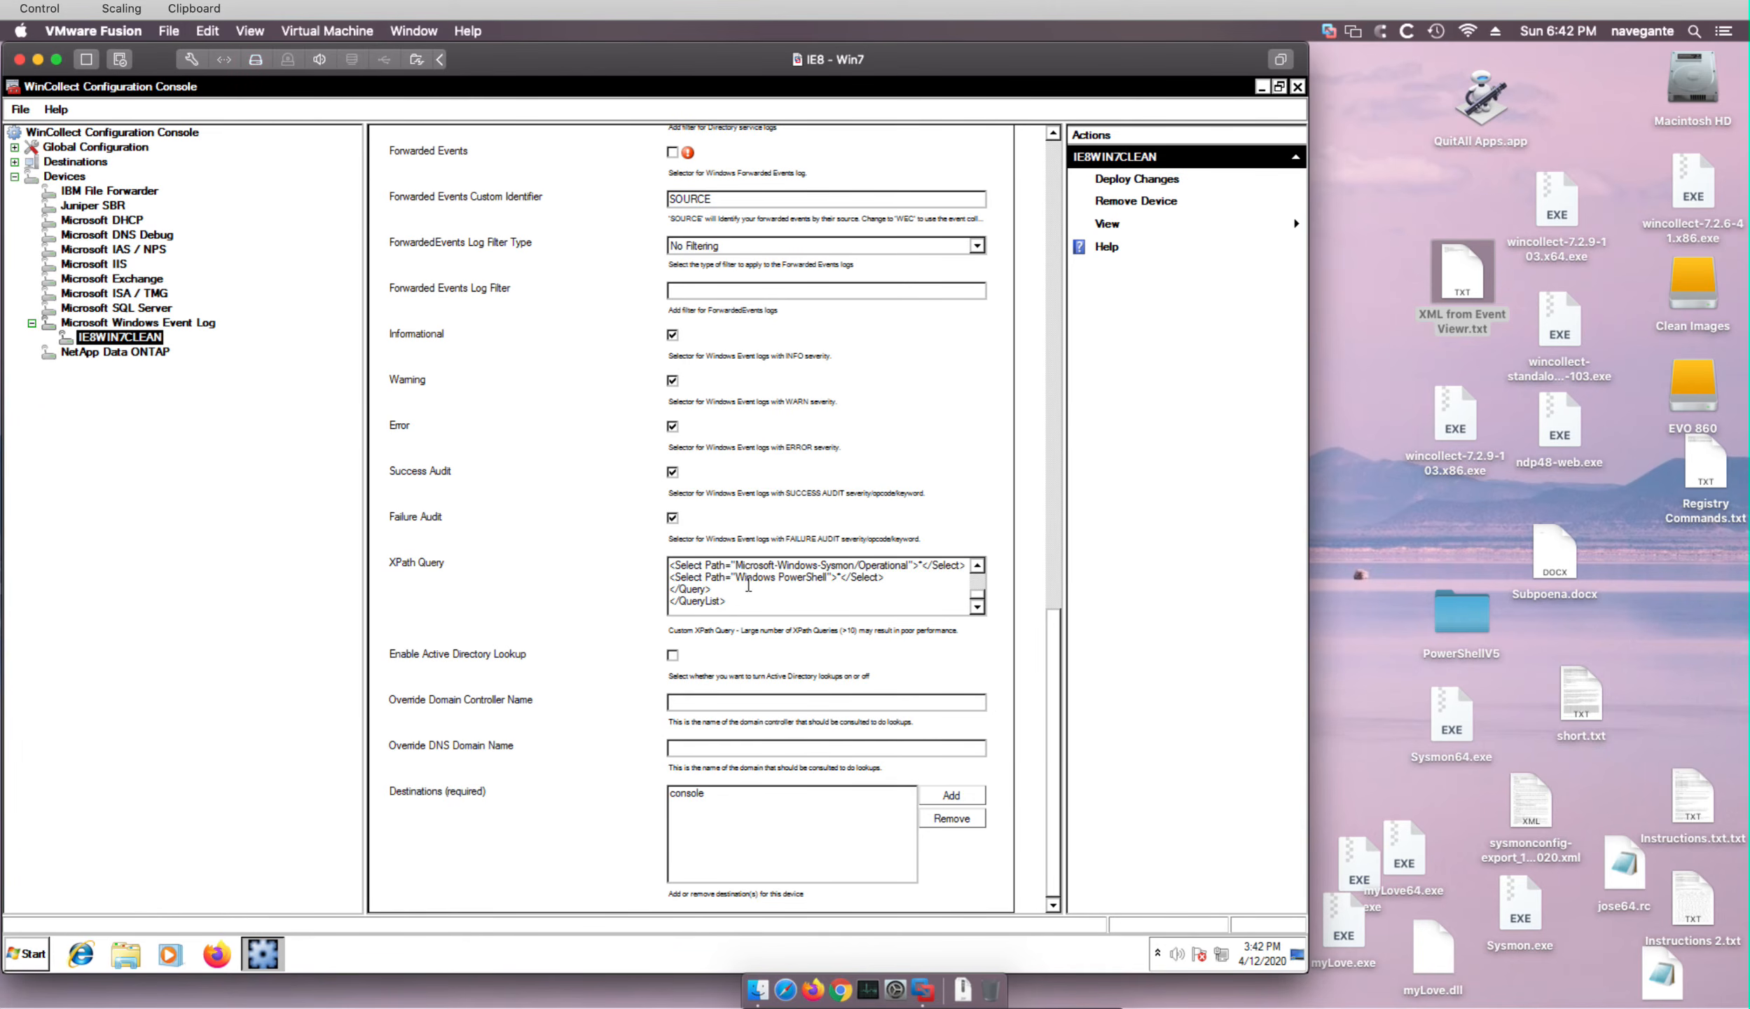
{"action": "left_click", "coordinate": [977, 564]}
{"action": "left_click", "coordinate": [977, 565]}
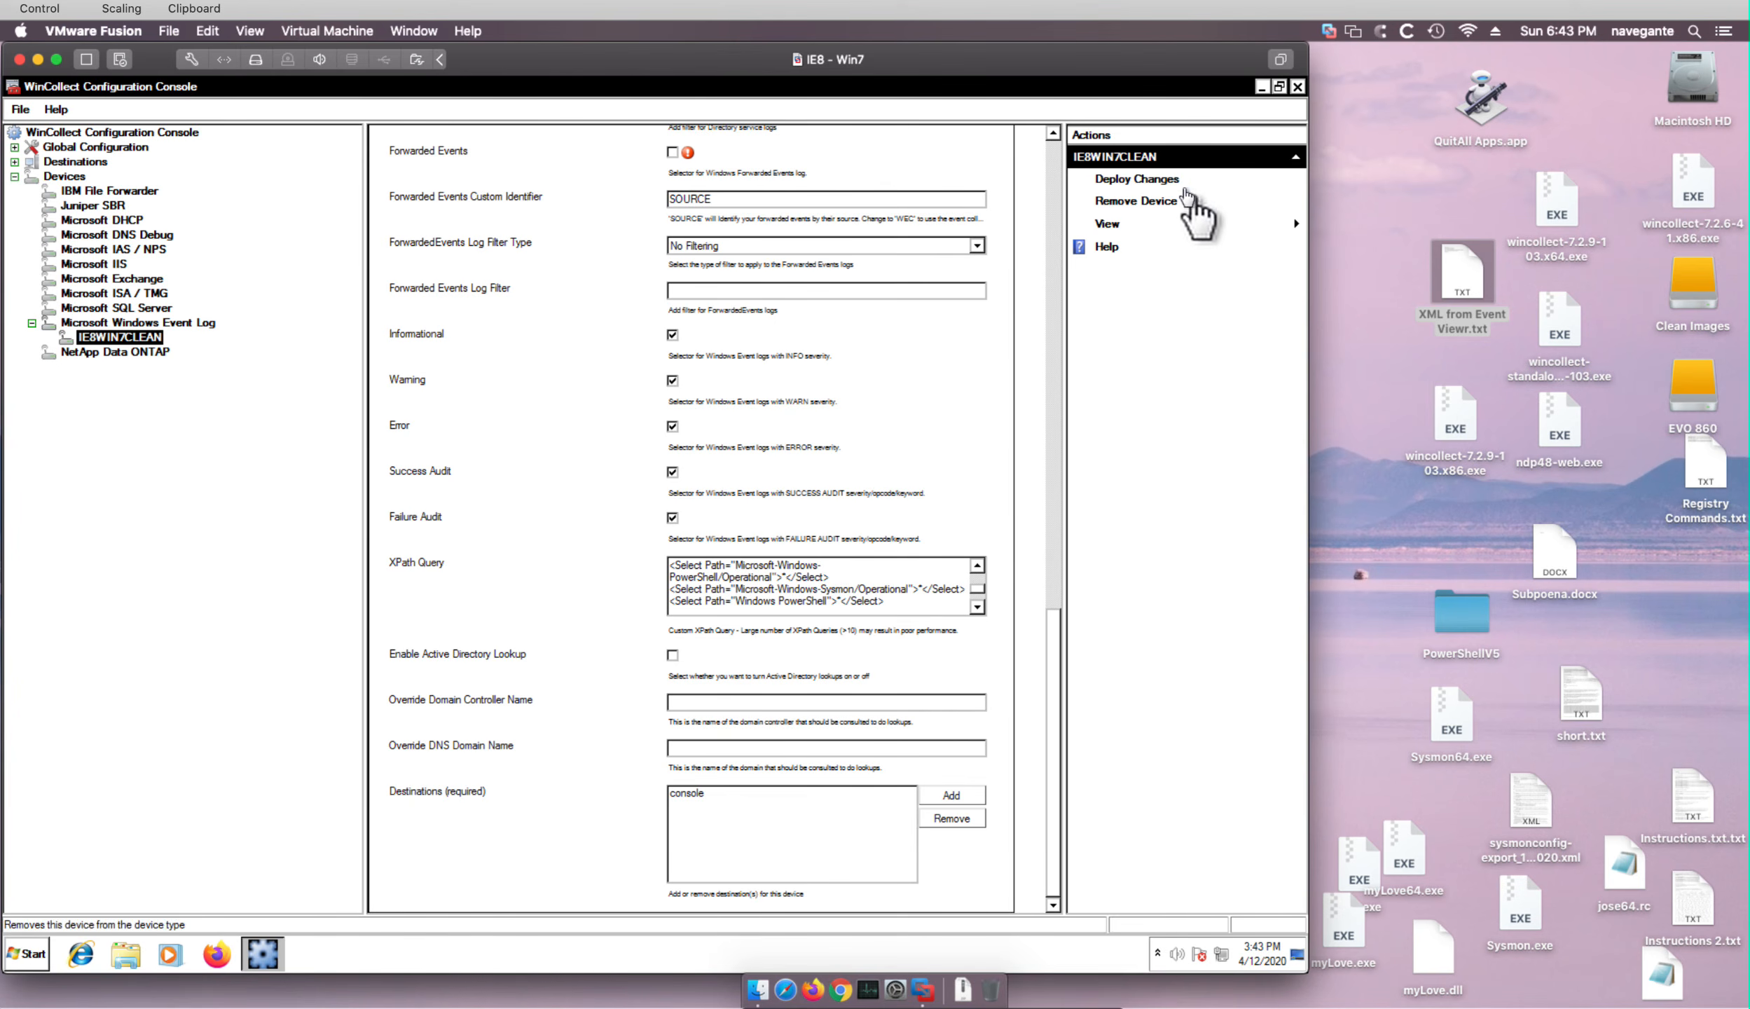
- Deploy the changes to the IE8WIN7CLEAN device, acknowledge the deployment, and close the WinCollect Configuration Console
{"action": "left_click", "coordinate": [1159, 181]}
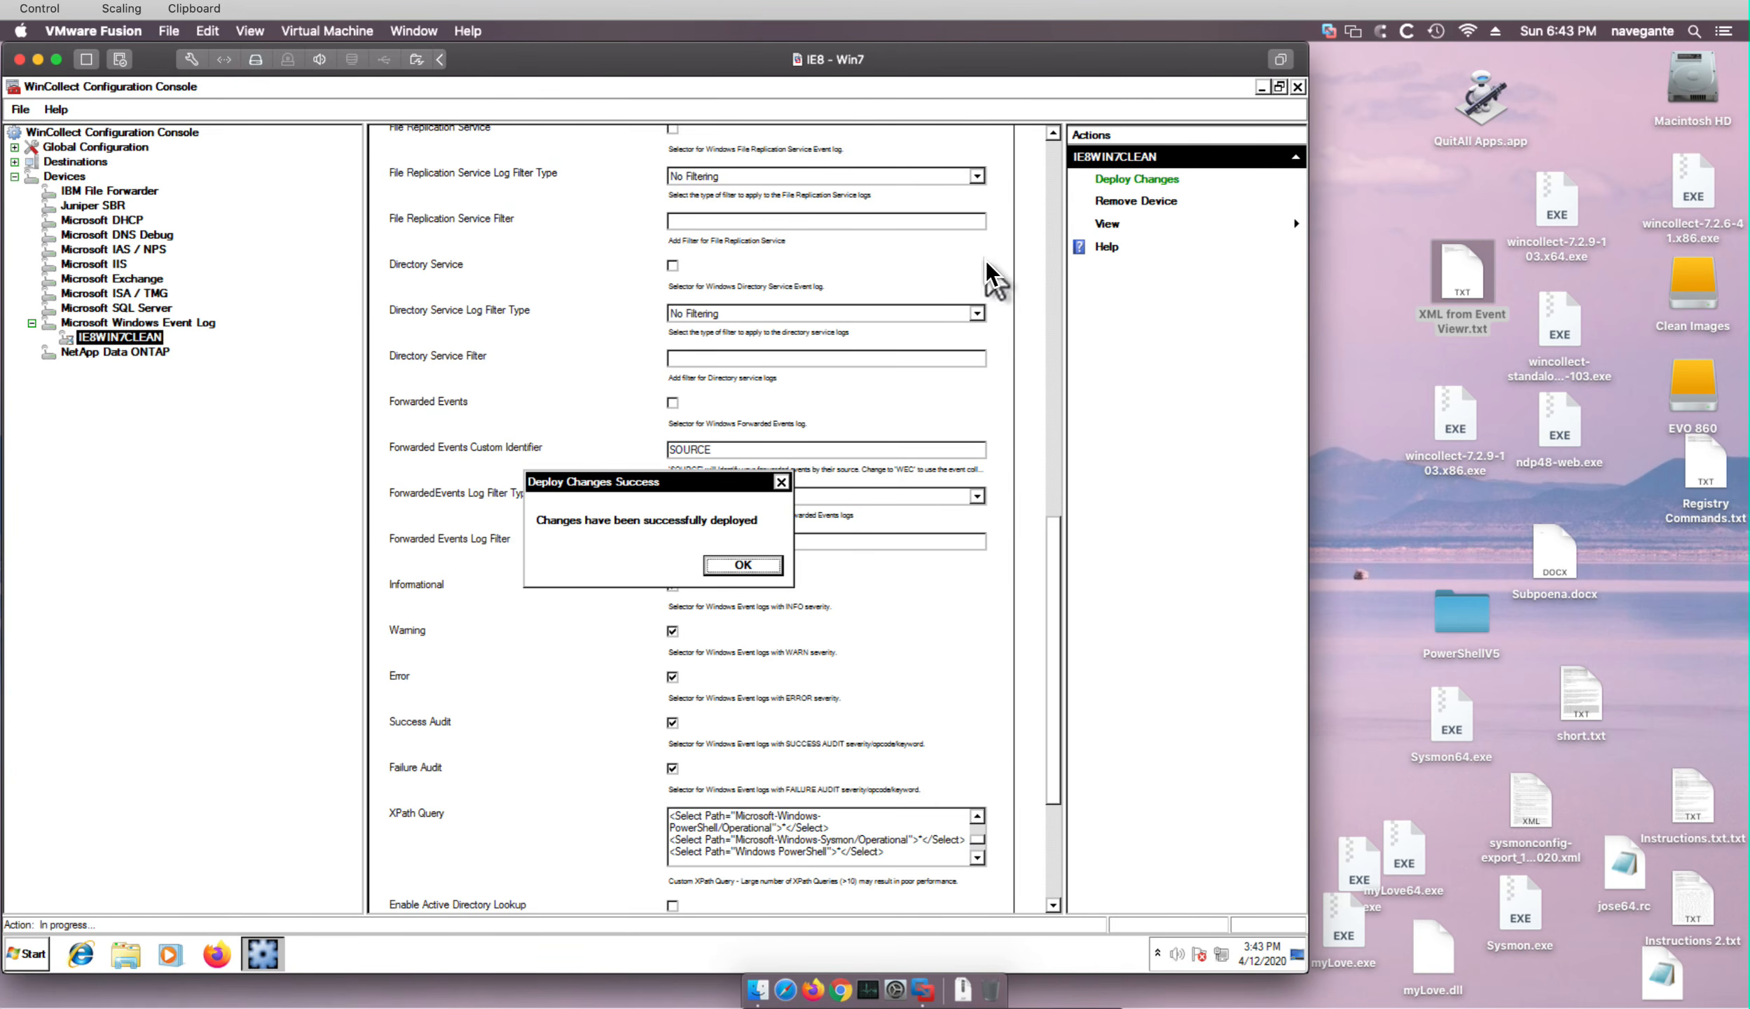
{"action": "left_click", "coordinate": [743, 565]}
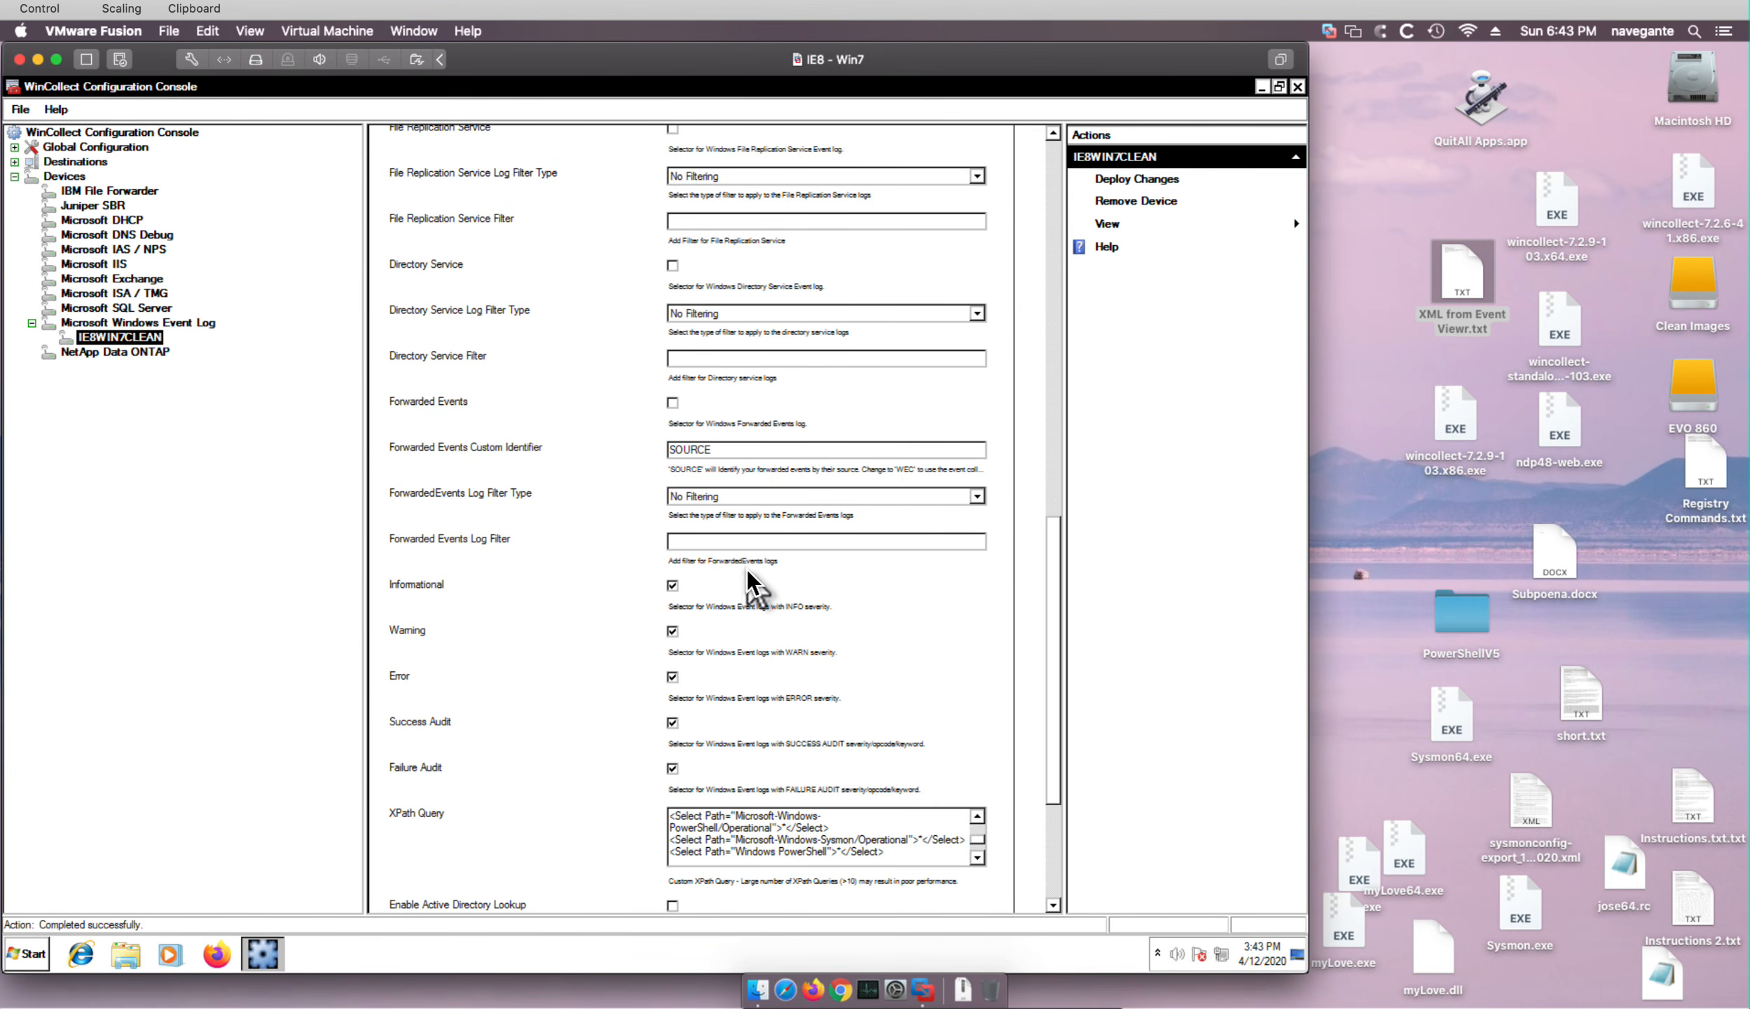
{"action": "left_click", "coordinate": [1298, 85]}
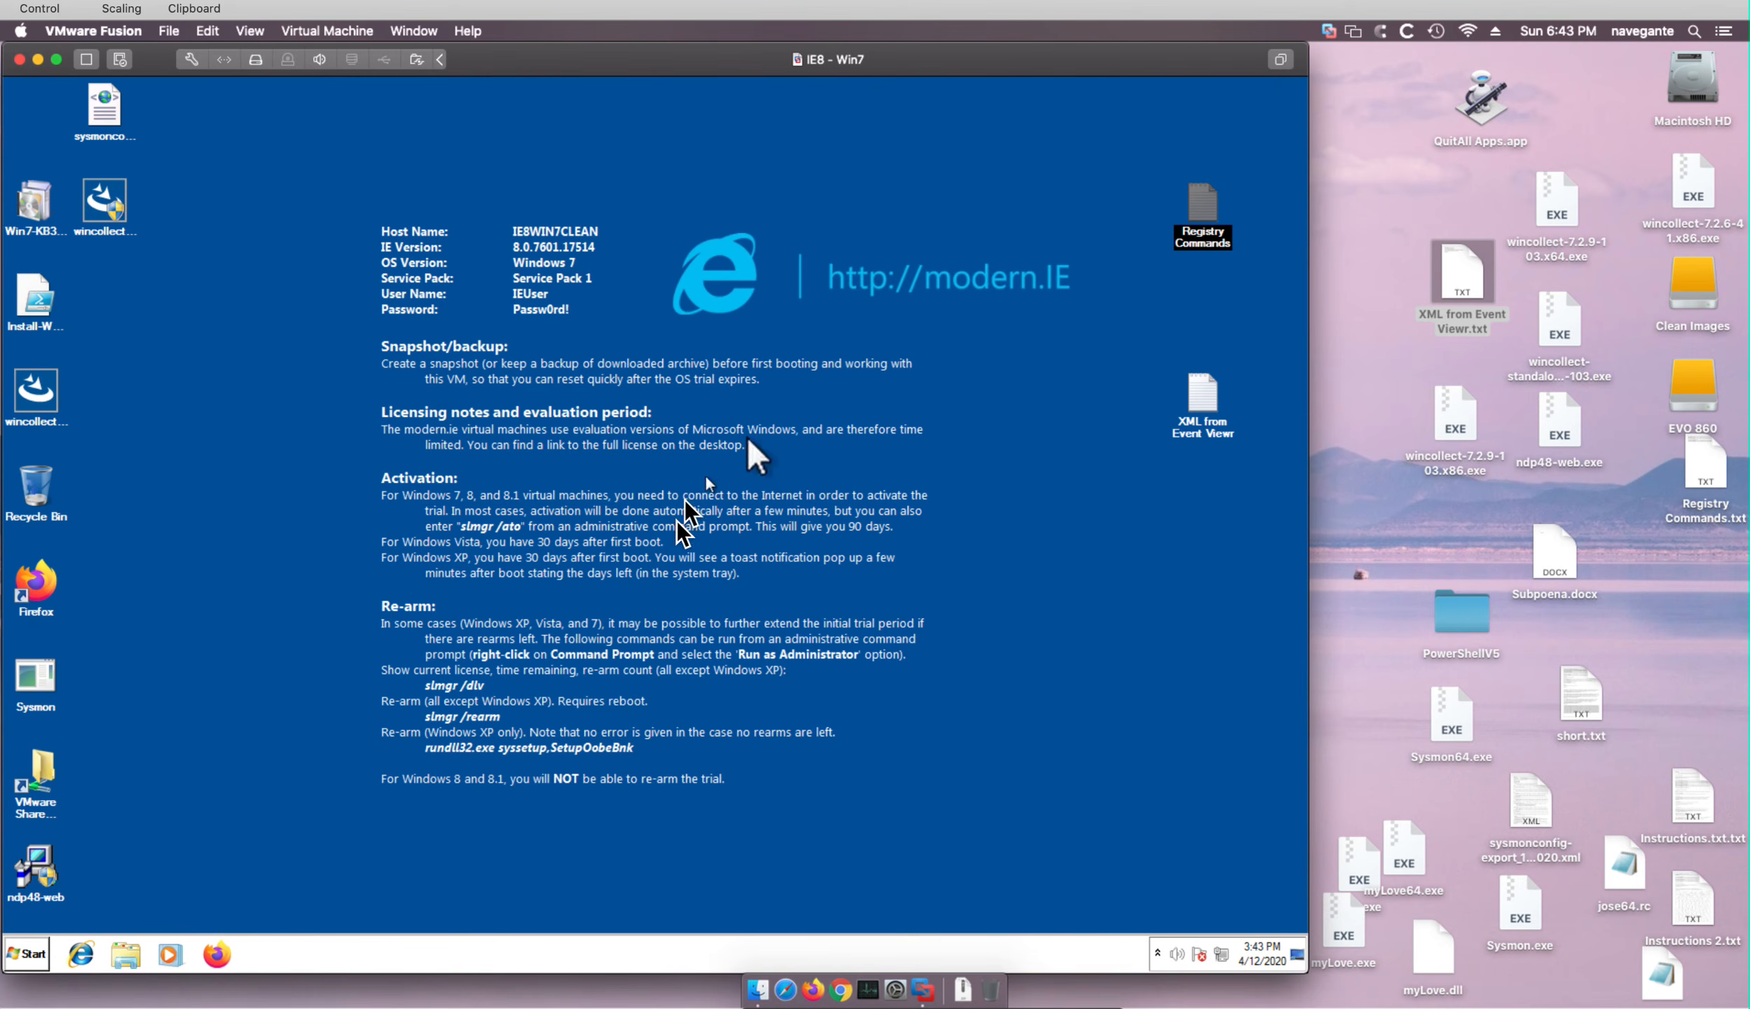